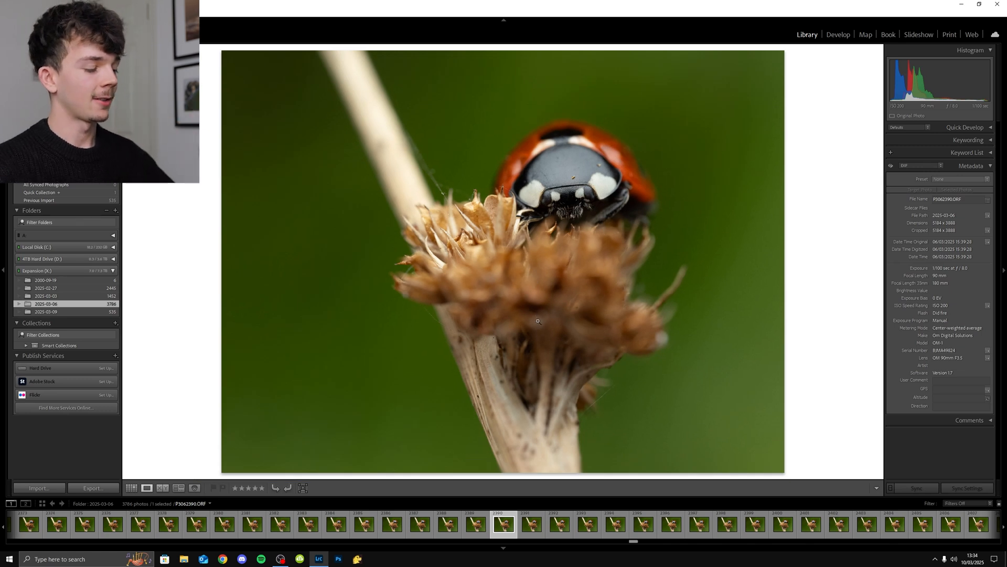
# Rate the ladybird photo P3062390.ORF five stars.
pyautogui.press('5')
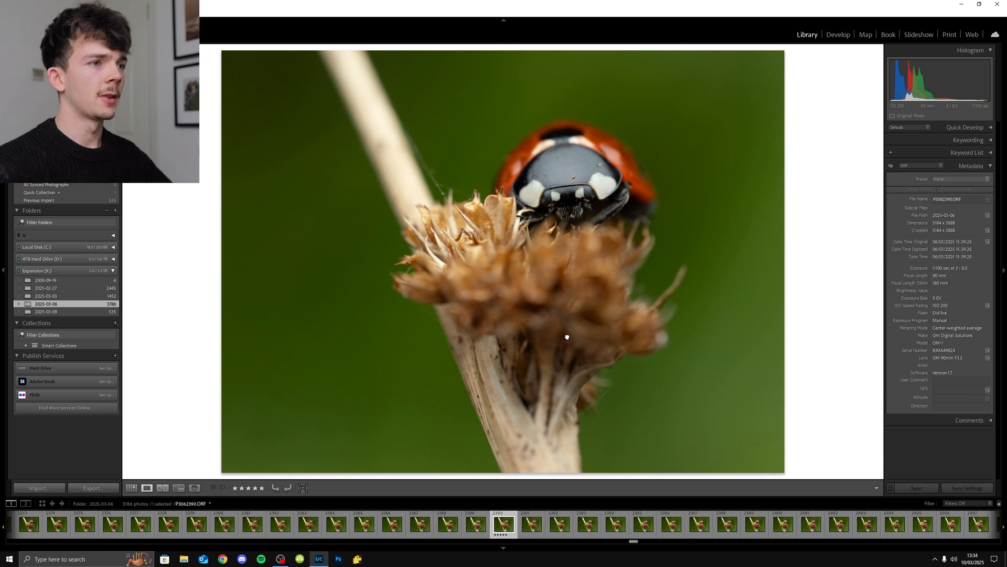
pyautogui.press('g')
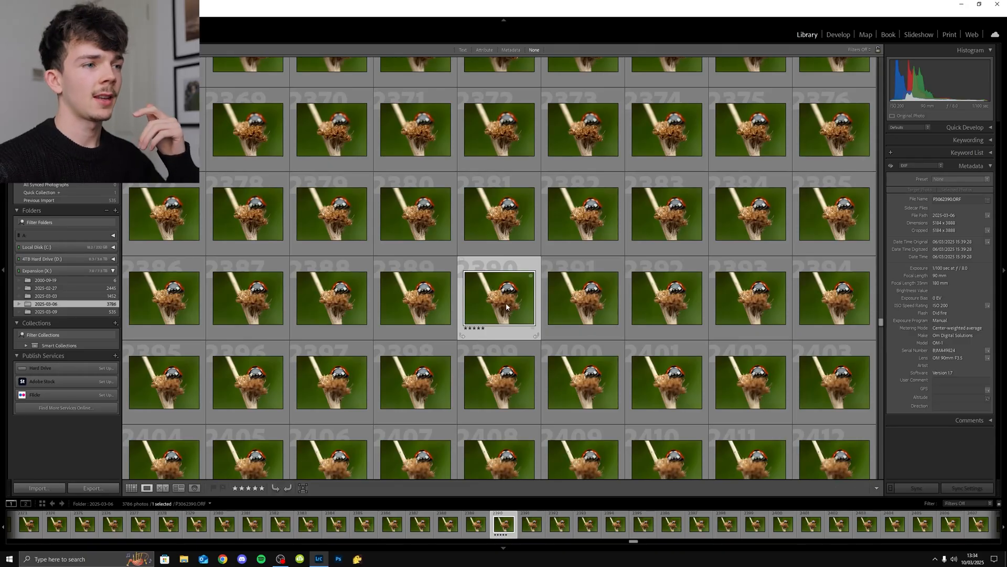
pyautogui.doubleClick(506, 303)
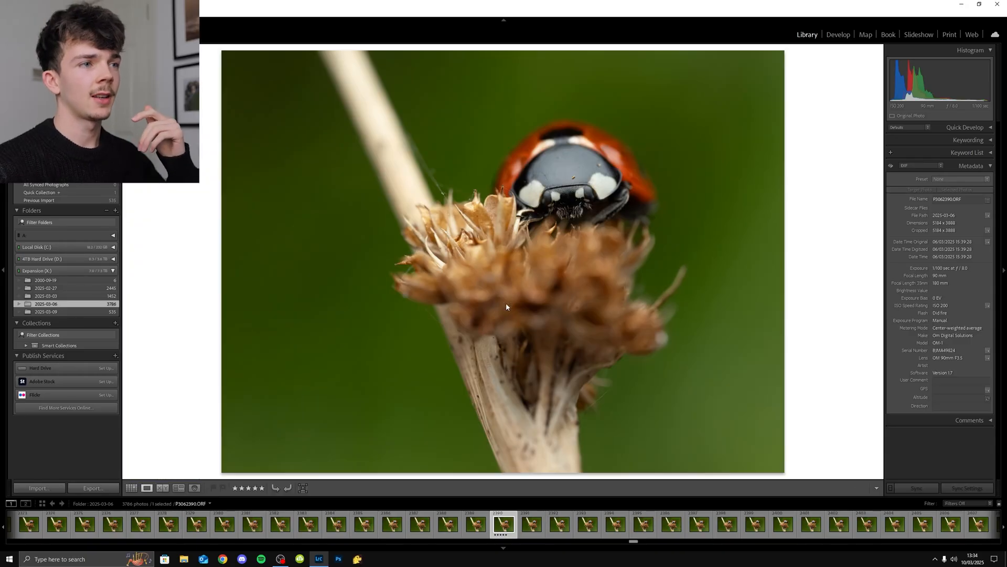
pyautogui.click(575, 188)
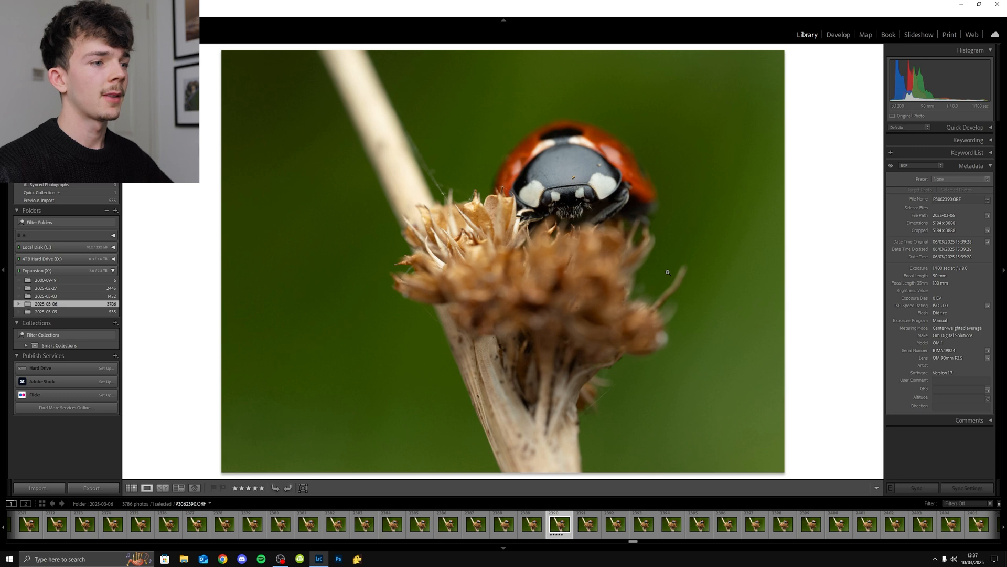
# Open photo P3062388.ORF, check the focus on the ladybird's face, and give it five stars and a green label.
pyautogui.press('g')
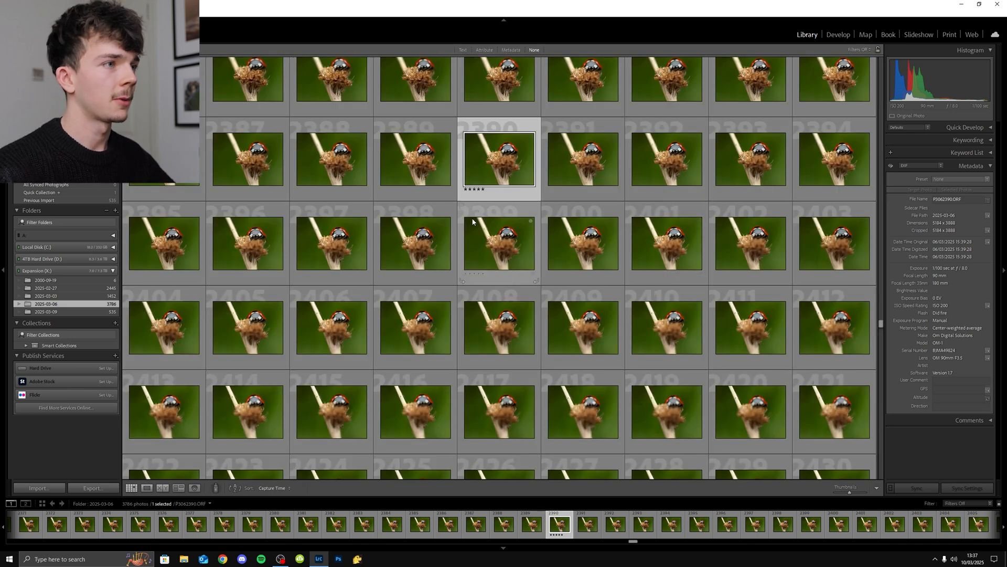
pyautogui.scroll(3, 473, 224)
pyautogui.doubleClick(335, 291)
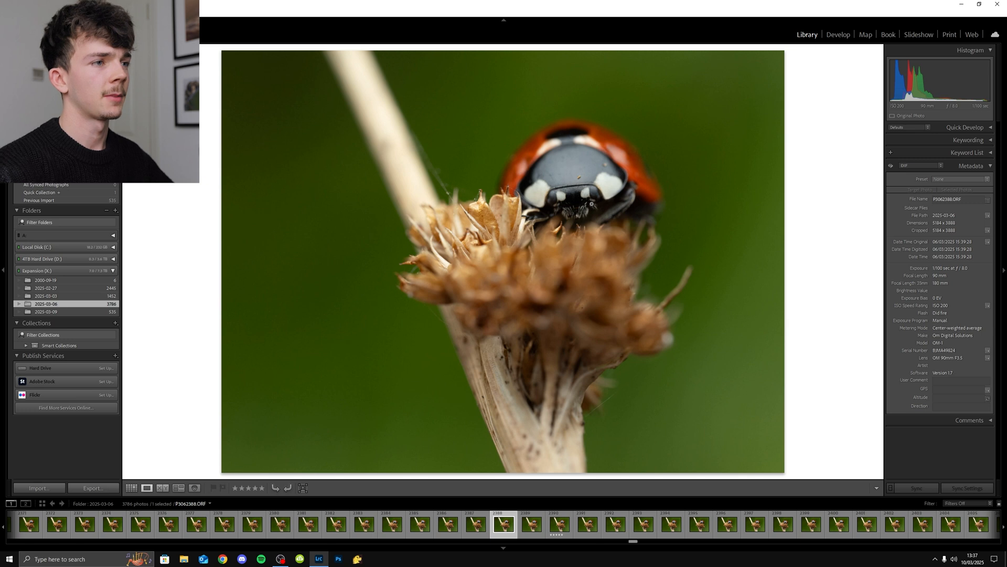
pyautogui.click(590, 205)
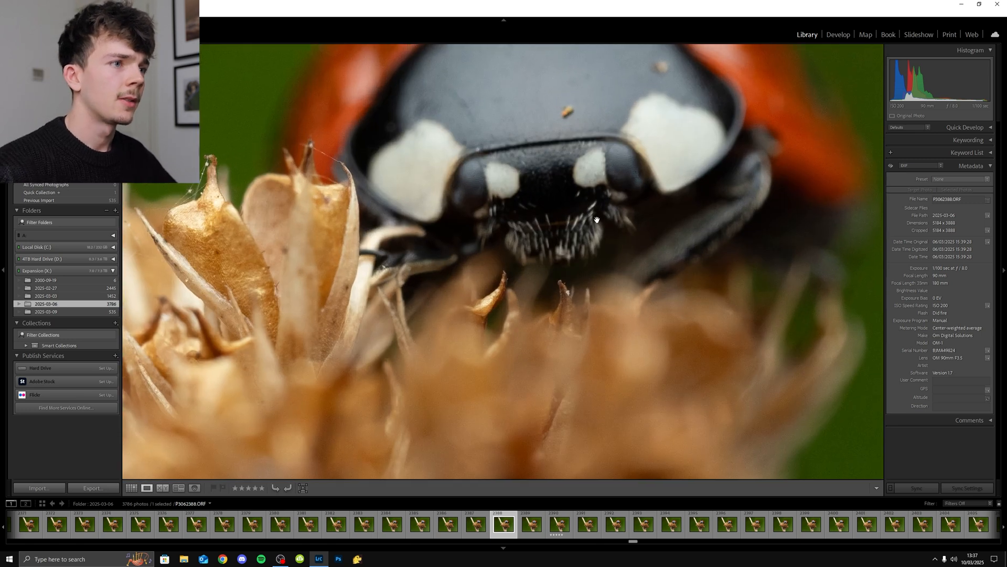
pyautogui.moveTo(583, 221); pyautogui.dragTo(585, 248)
pyautogui.press('5')
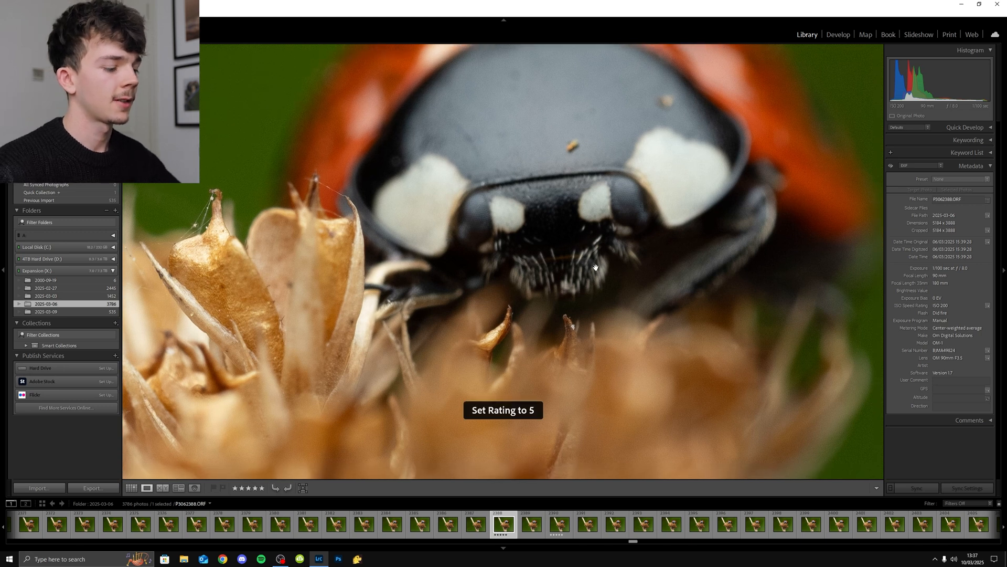
pyautogui.press('8')
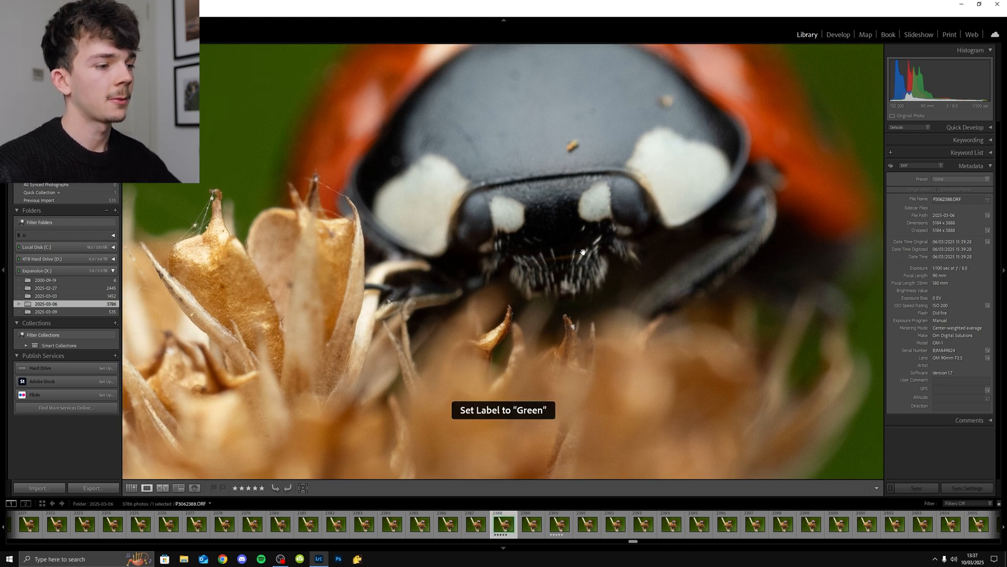
# Open photo P3062407.ORF and examine at close zoom how sharp the ladybird's shell and rear edges are.
pyautogui.press('g')
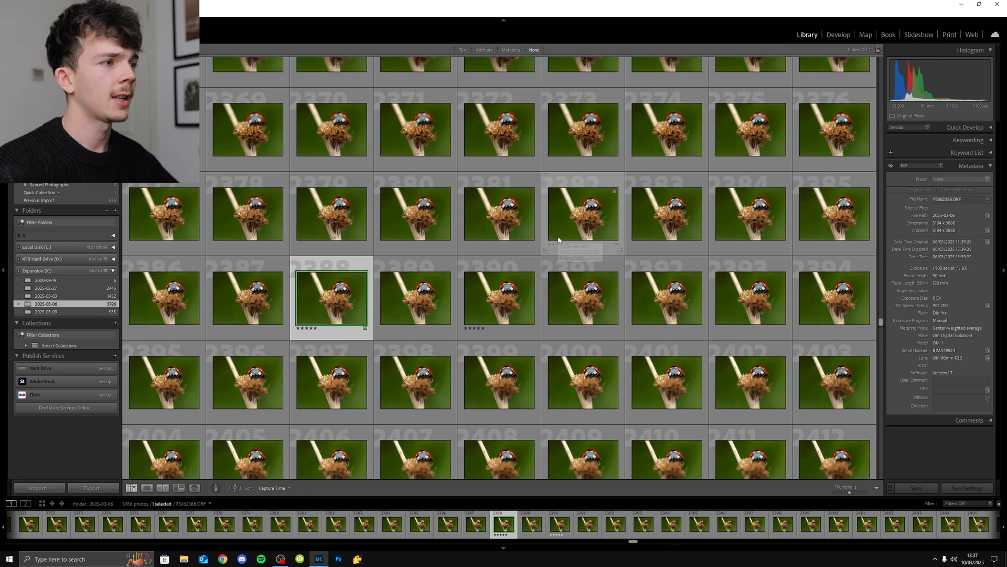
pyautogui.scroll(-2, 467, 268)
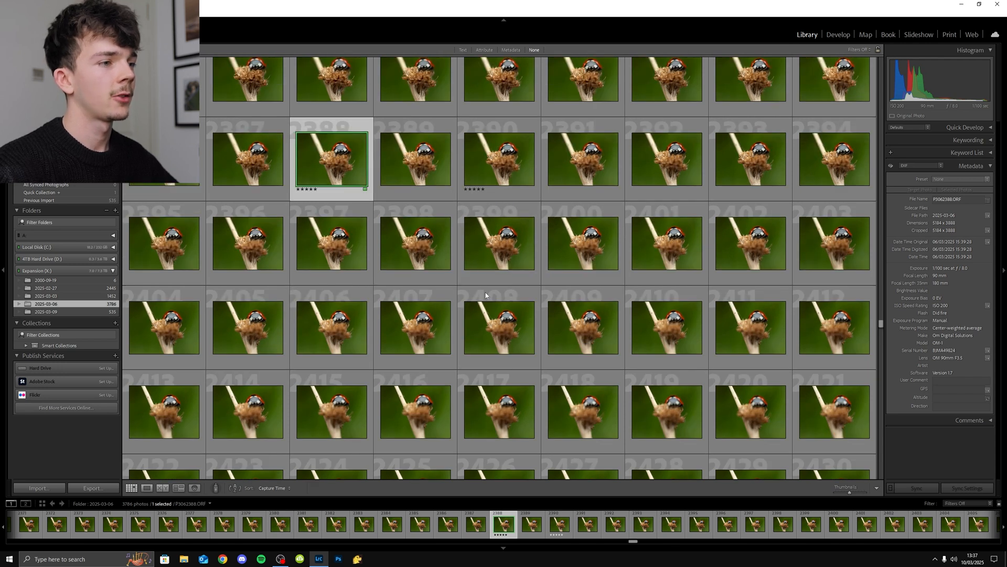
pyautogui.click(422, 325)
pyautogui.press('z')
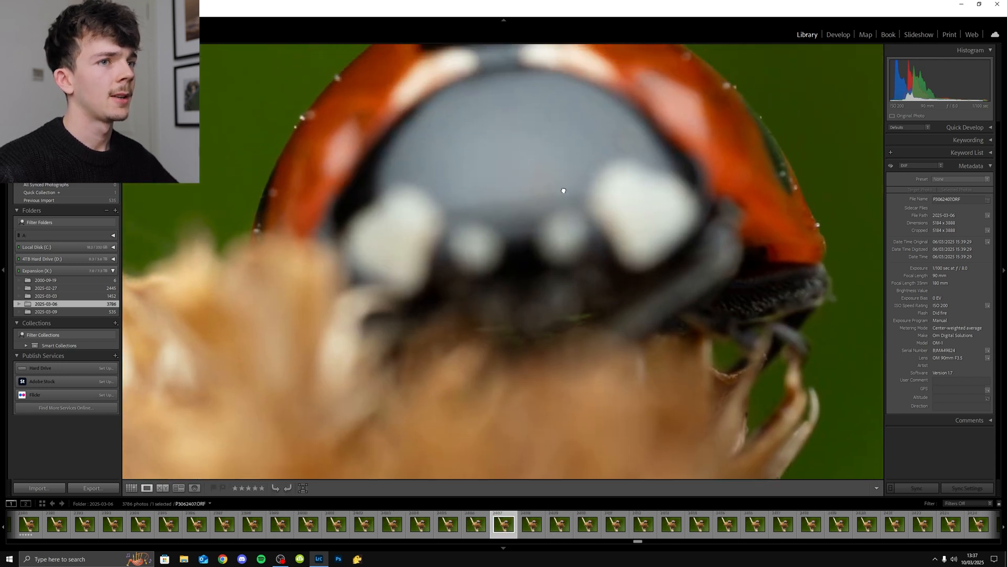
pyautogui.click(576, 196)
pyautogui.click(533, 131)
pyautogui.moveTo(574, 142); pyautogui.dragTo(515, 140)
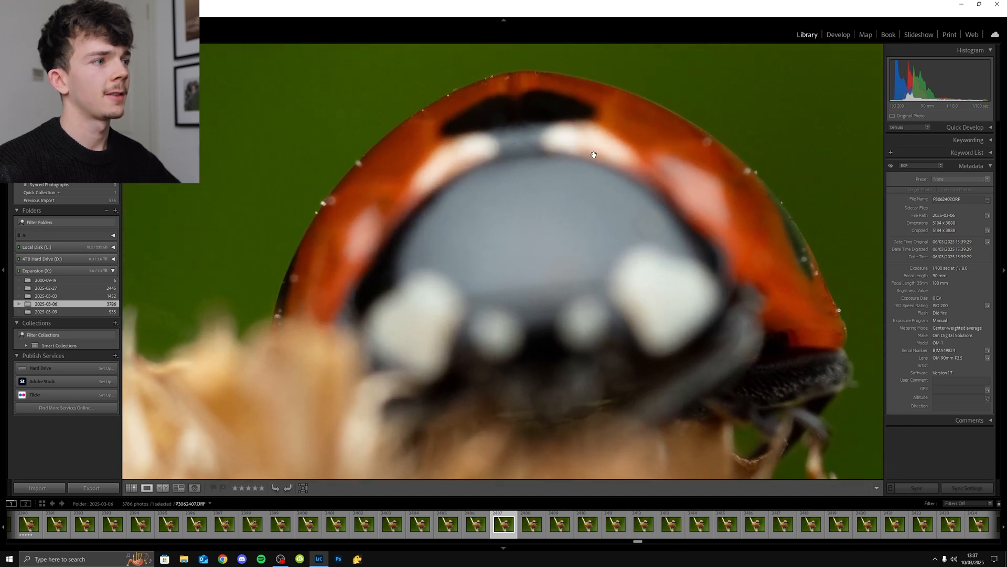
pyautogui.moveTo(594, 155); pyautogui.dragTo(664, 187)
pyautogui.moveTo(760, 382); pyautogui.dragTo(723, 364)
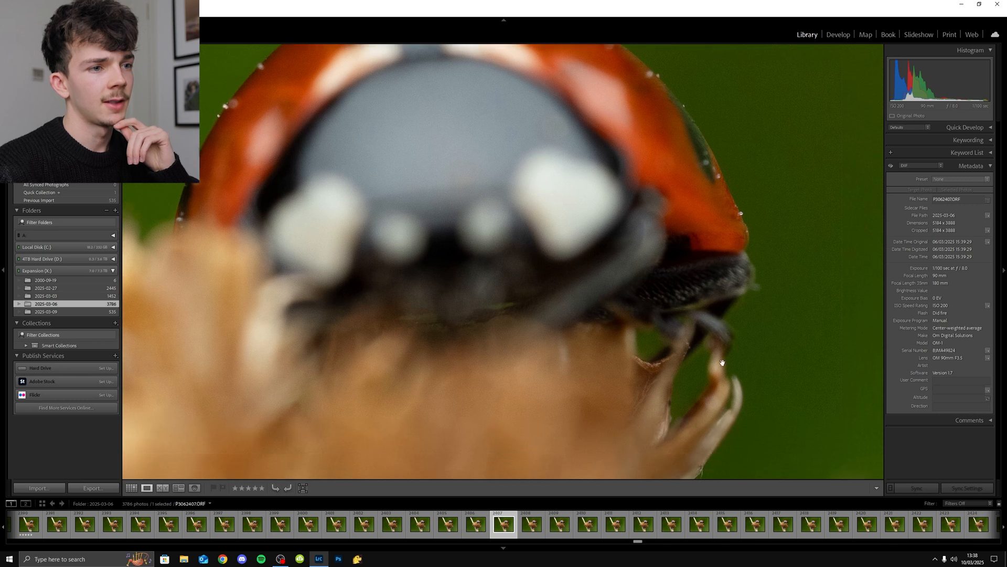
pyautogui.click(668, 258)
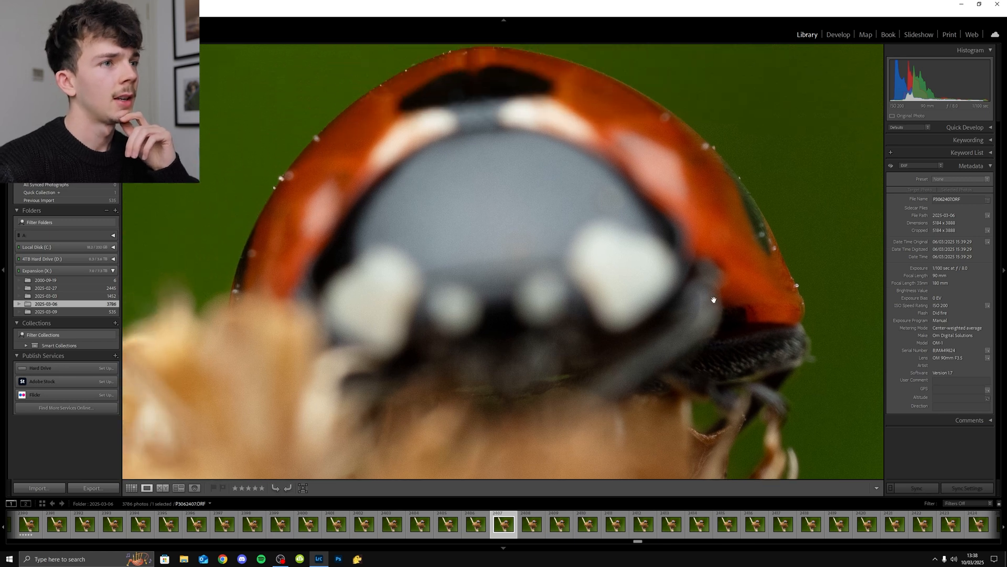
# Go on to photo P3062409.ORF, check its shell focus, and give it five stars and a red label.
pyautogui.press('Right')
pyautogui.press('Right')
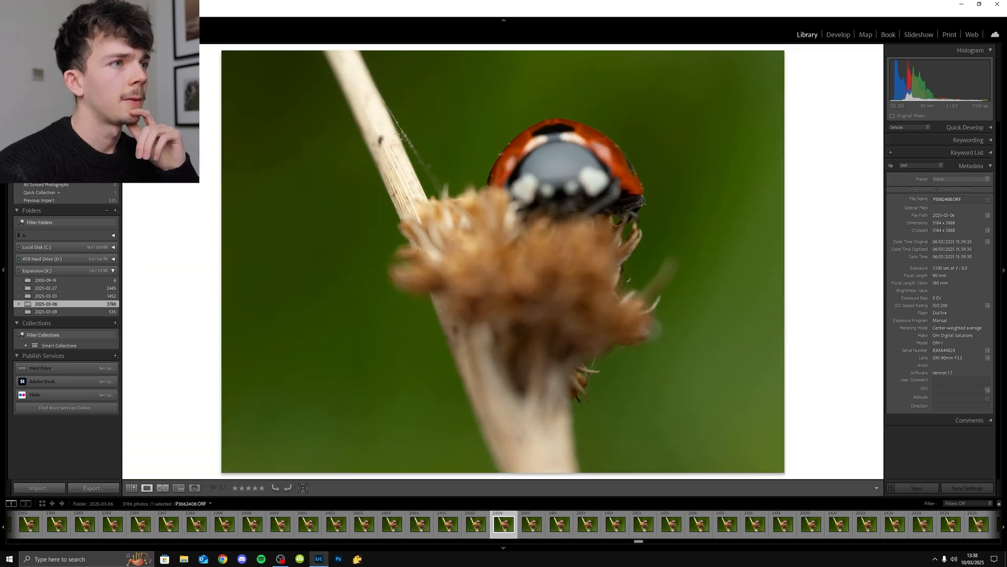
pyautogui.moveTo(577, 121); pyautogui.dragTo(553, 109)
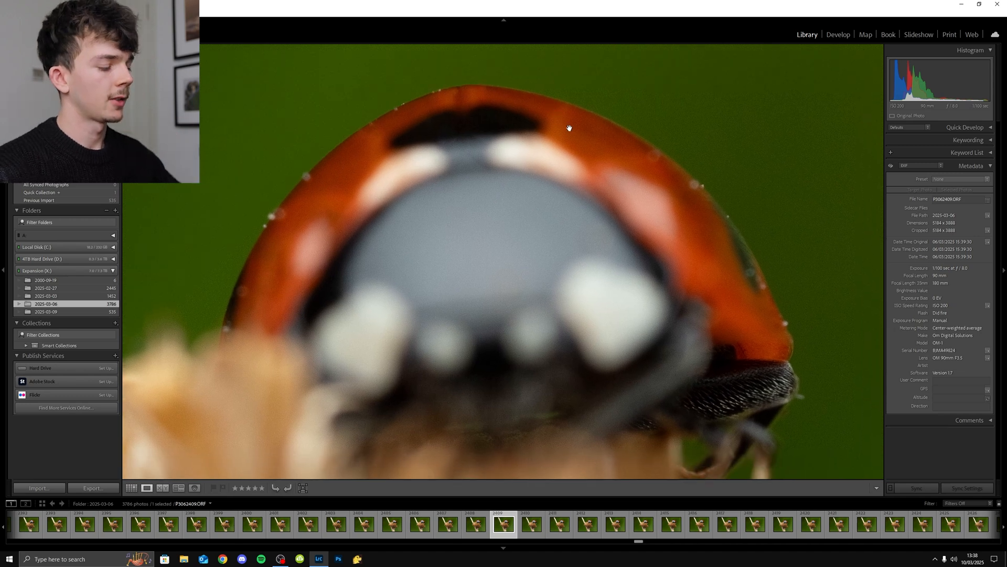
pyautogui.press('5')
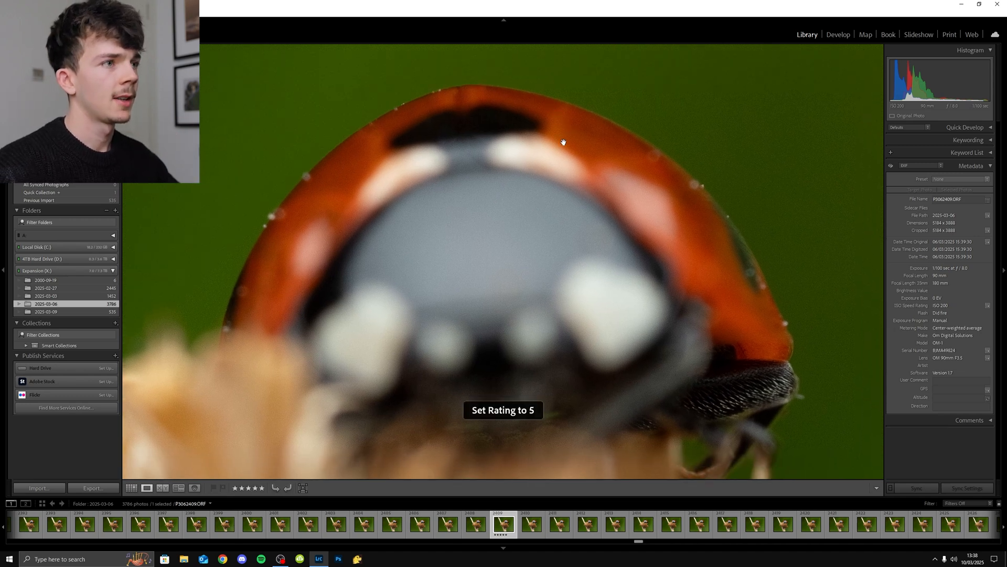
pyautogui.click(564, 142)
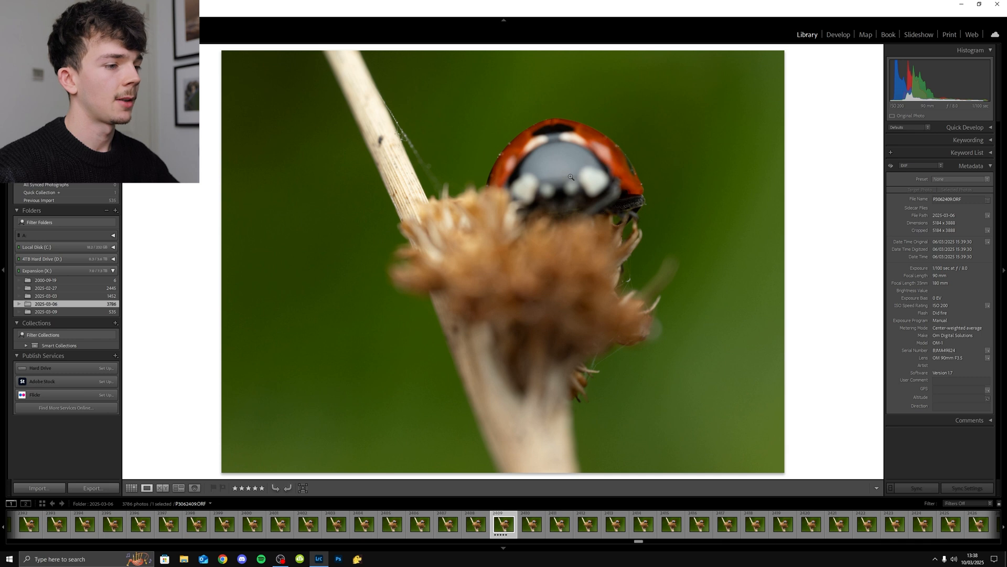
pyautogui.press('6')
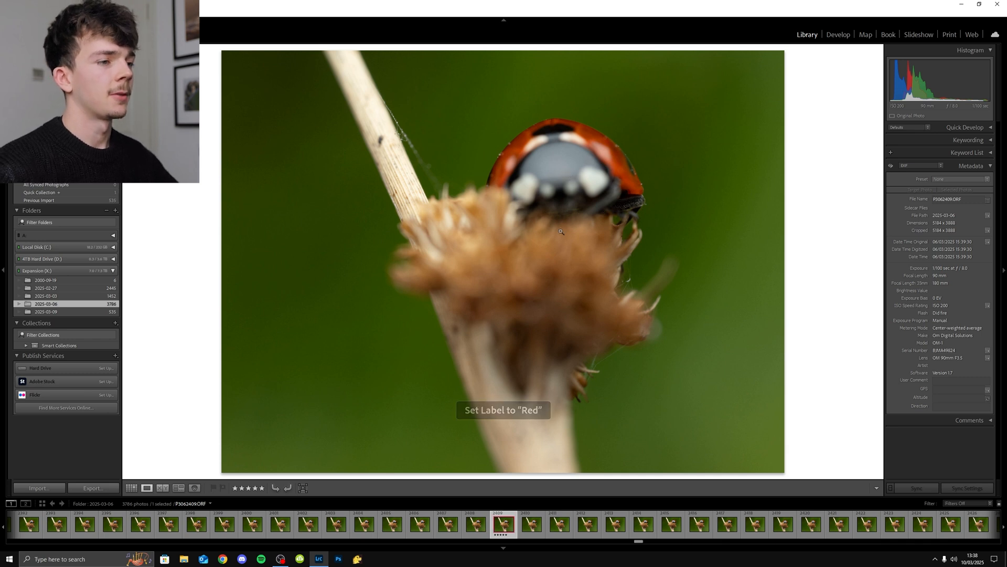
pyautogui.press('g')
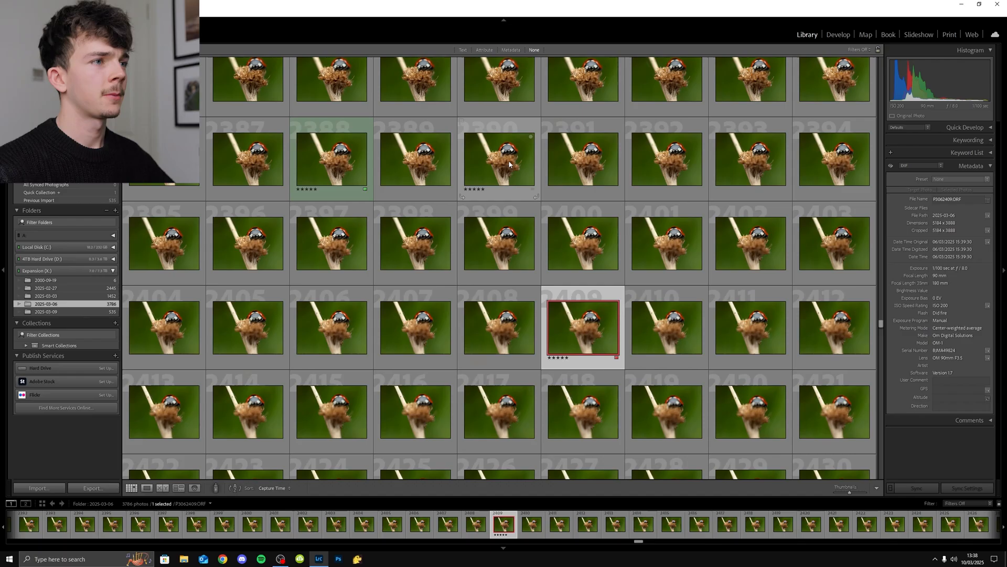
# Set the white balance of photo P3062390.ORF to a temperature of 5141 and a tint of +10.
pyautogui.press('e')
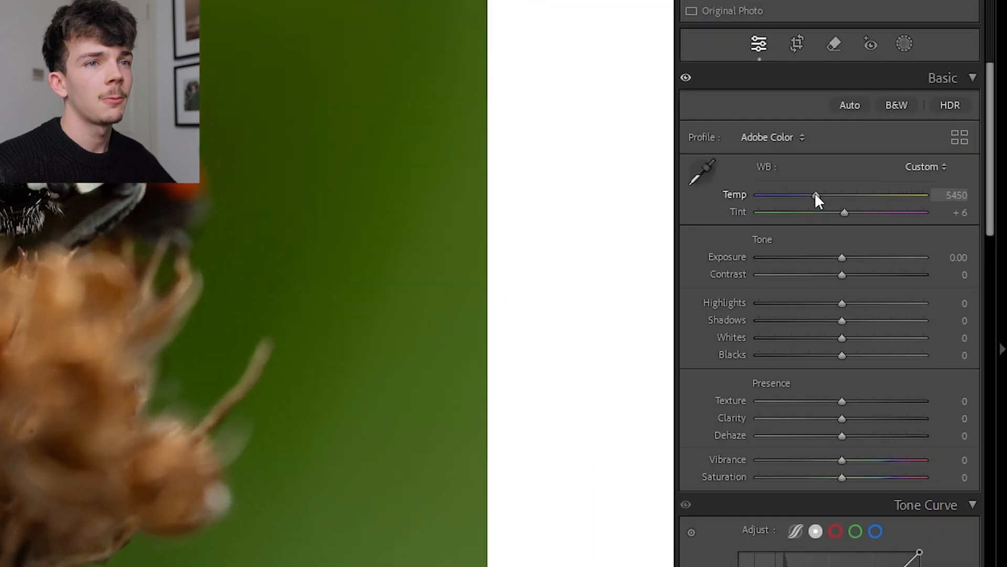
pyautogui.moveTo(816, 193); pyautogui.dragTo(808, 194)
pyautogui.moveTo(917, 202); pyautogui.dragTo(917, 202)
pyautogui.click(568, 216)
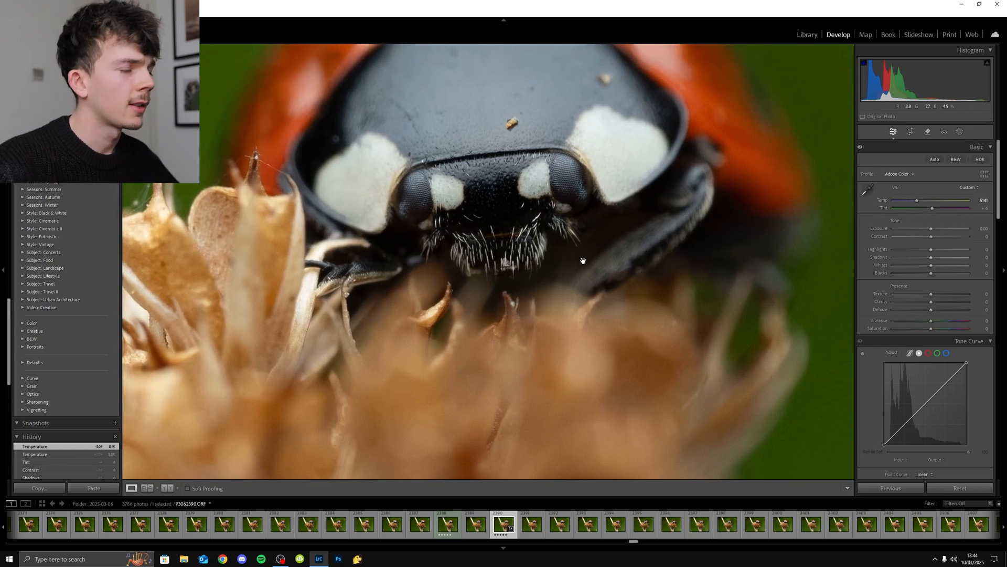
pyautogui.moveTo(583, 261)
pyautogui.mouseDown()
pyautogui.moveTo(593, 316)
pyautogui.moveTo(578, 295)
pyautogui.moveTo(579, 270)
pyautogui.mouseUp()
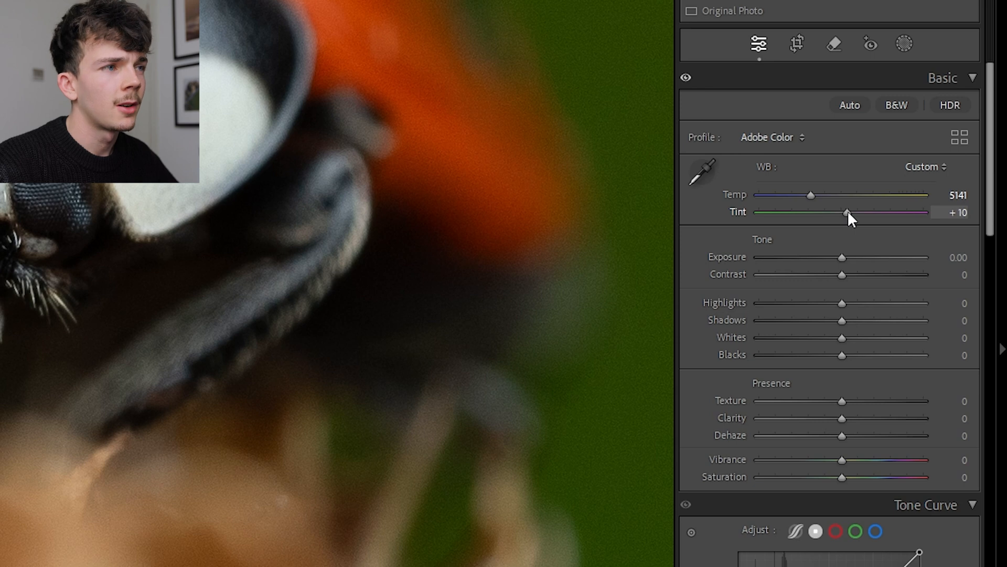
pyautogui.moveTo(846, 210); pyautogui.dragTo(848, 210)
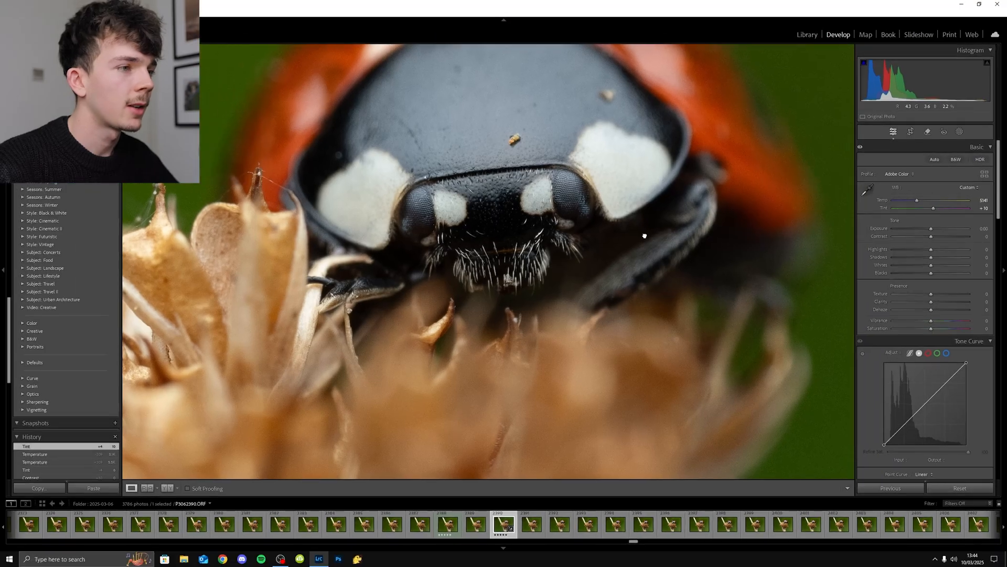
pyautogui.click(645, 236)
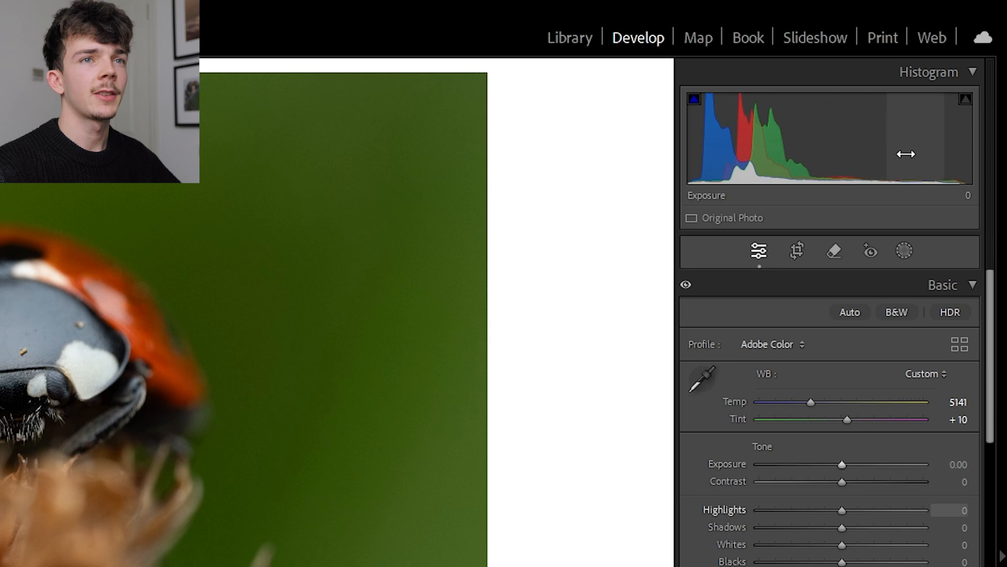
# Try an exposure of +1.96 on the photo and reset the exposure.
pyautogui.moveTo(849, 463); pyautogui.dragTo(874, 465)
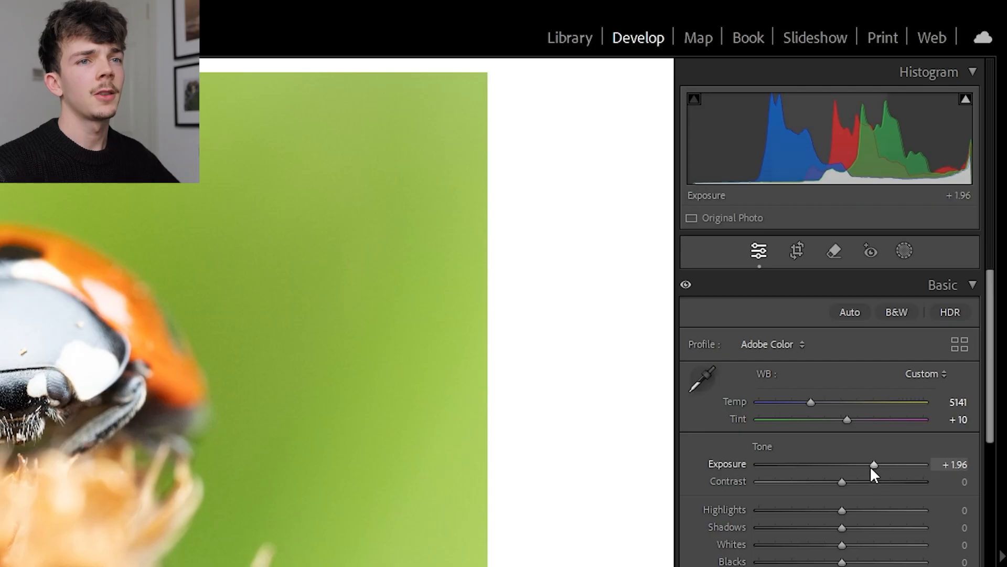
pyautogui.doubleClick(872, 462)
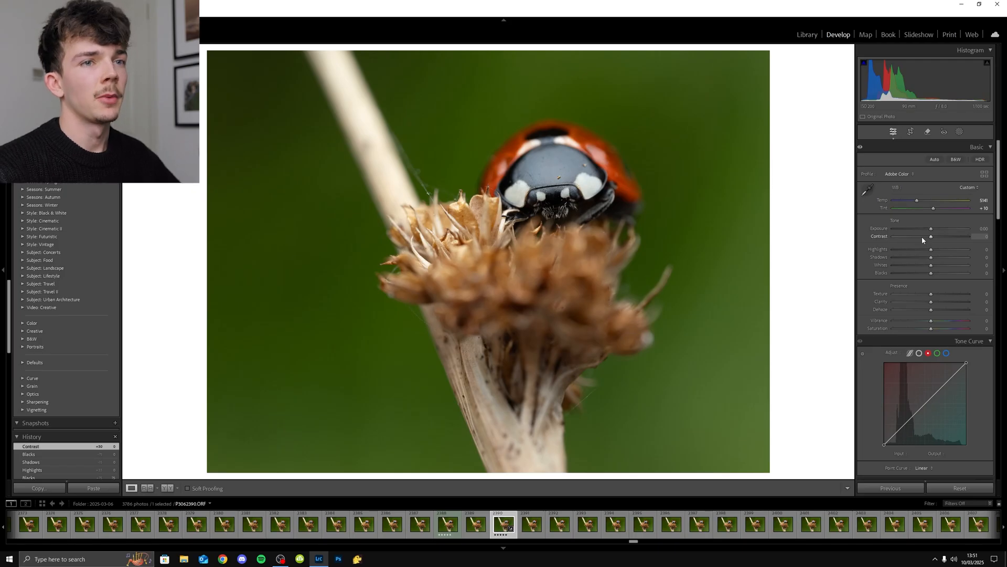
# Lower the photo's contrast to -30 and its highlights to -27.
pyautogui.moveTo(923, 240); pyautogui.dragTo(911, 237)
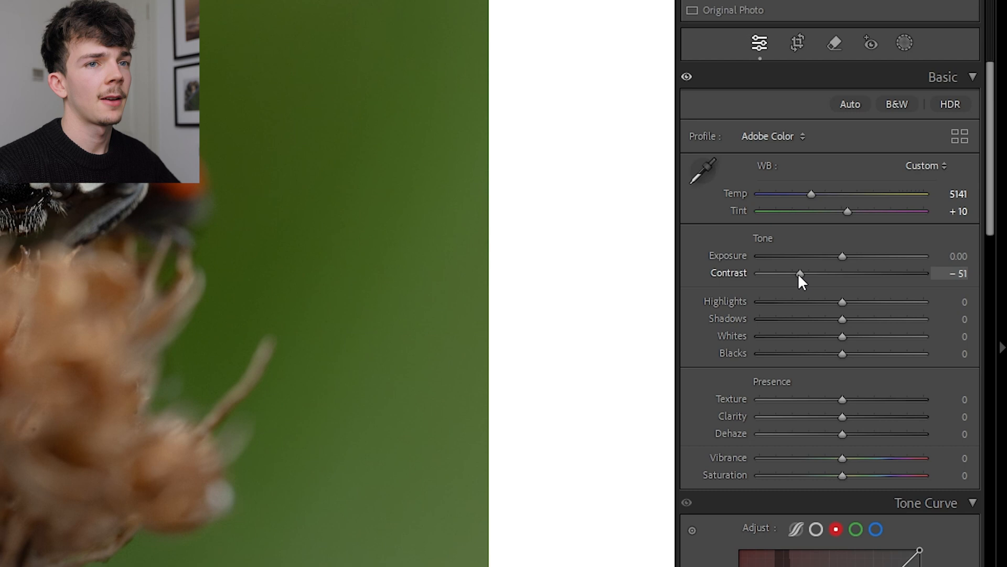
pyautogui.moveTo(798, 273); pyautogui.dragTo(816, 272)
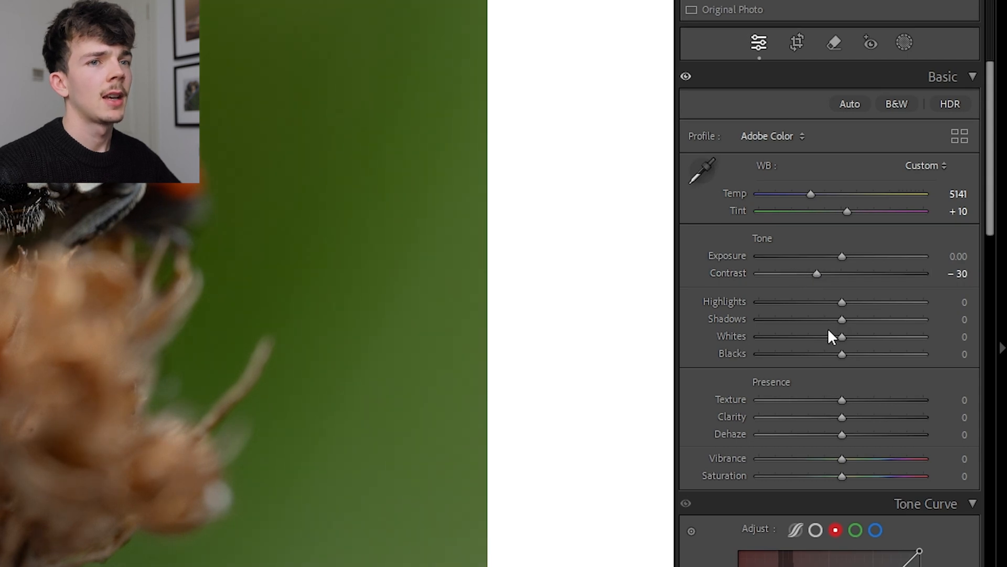
pyautogui.moveTo(843, 300); pyautogui.dragTo(826, 300)
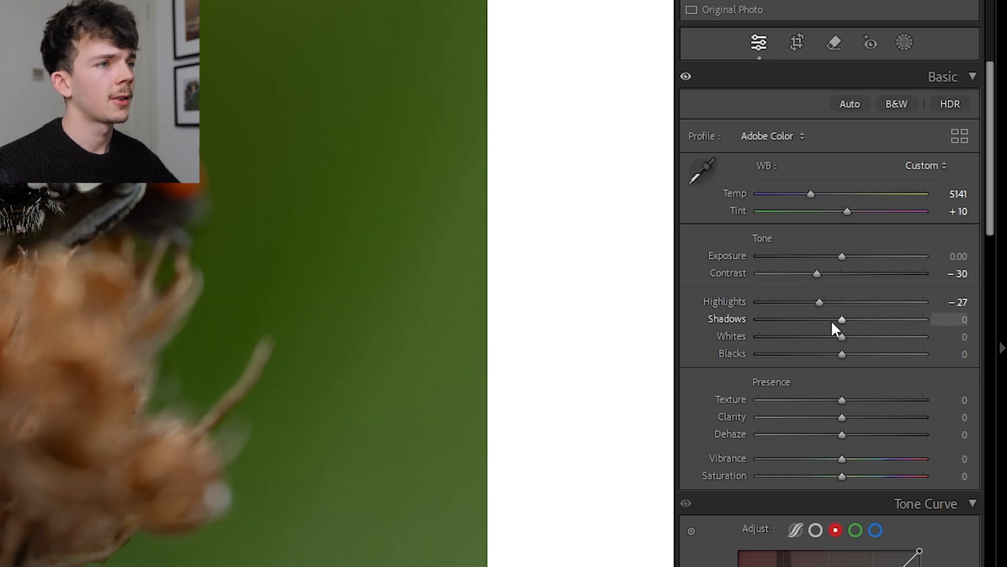
# Raise the photo's shadows to +25 and its blacks to +75.
pyautogui.moveTo(841, 318); pyautogui.dragTo(860, 319)
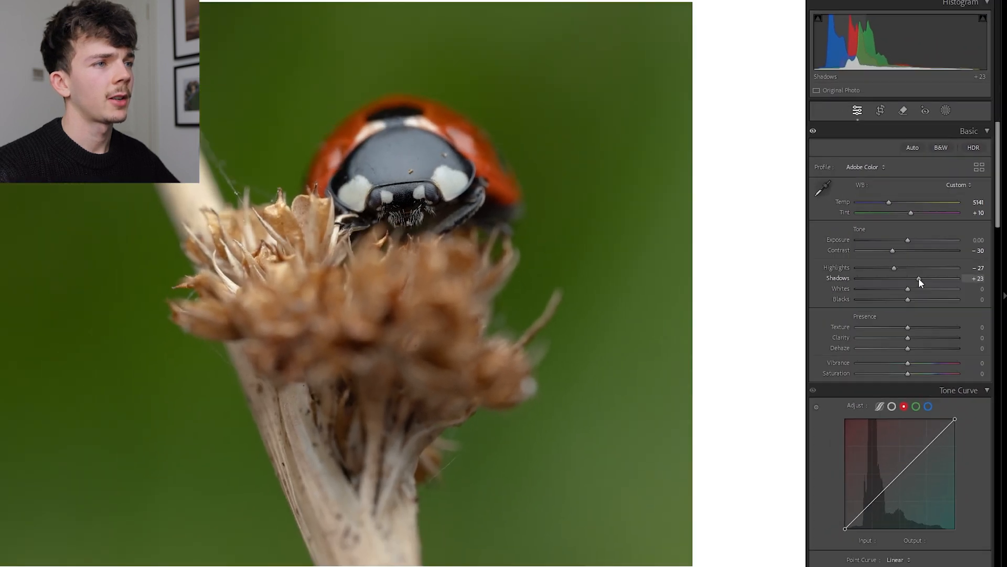
pyautogui.moveTo(918, 279); pyautogui.dragTo(921, 279)
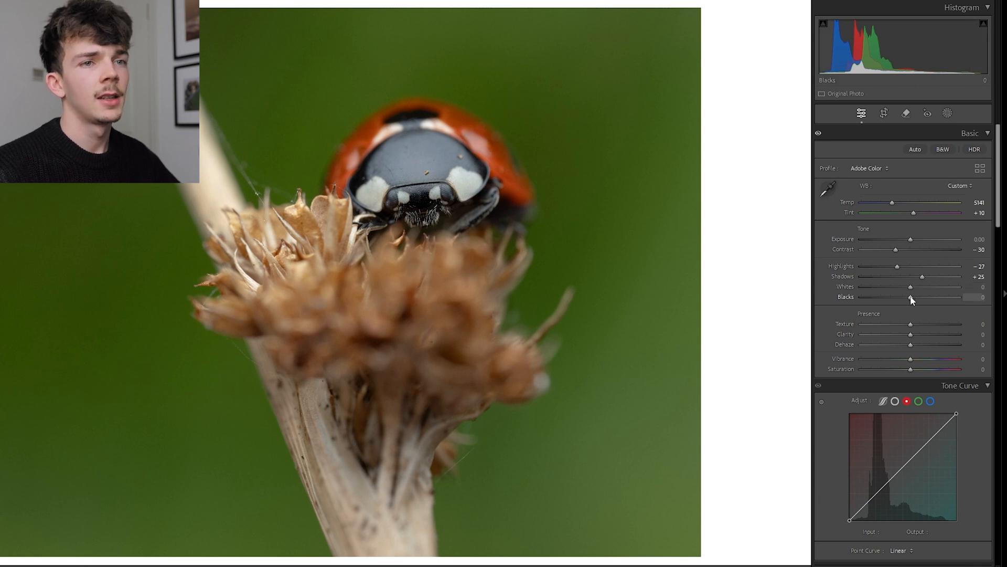
pyautogui.moveTo(911, 298); pyautogui.dragTo(945, 298)
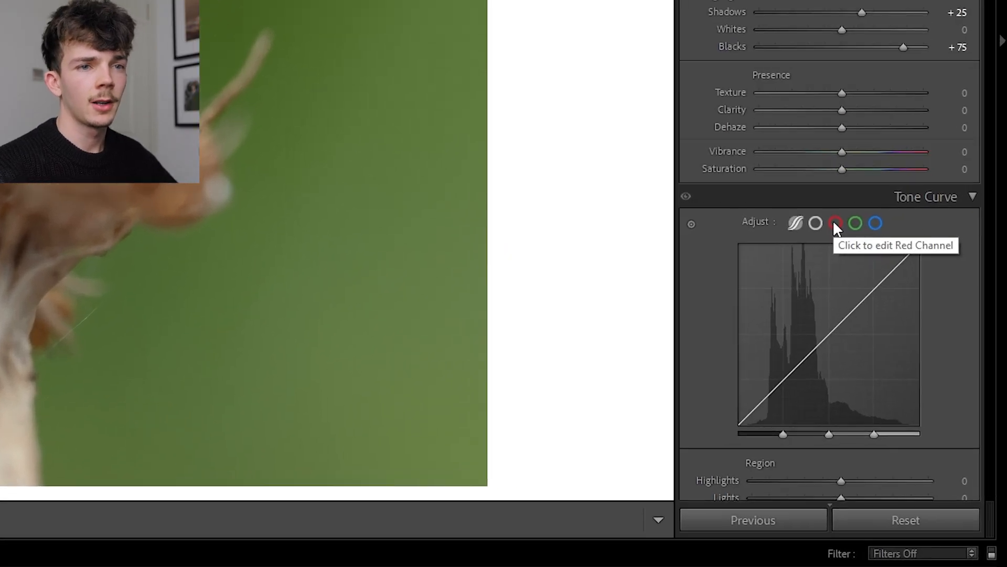
# Shape the red channel's tone curve into a slight S with points at about 66/59 and 195/196.
pyautogui.click(879, 283)
pyautogui.click(785, 383)
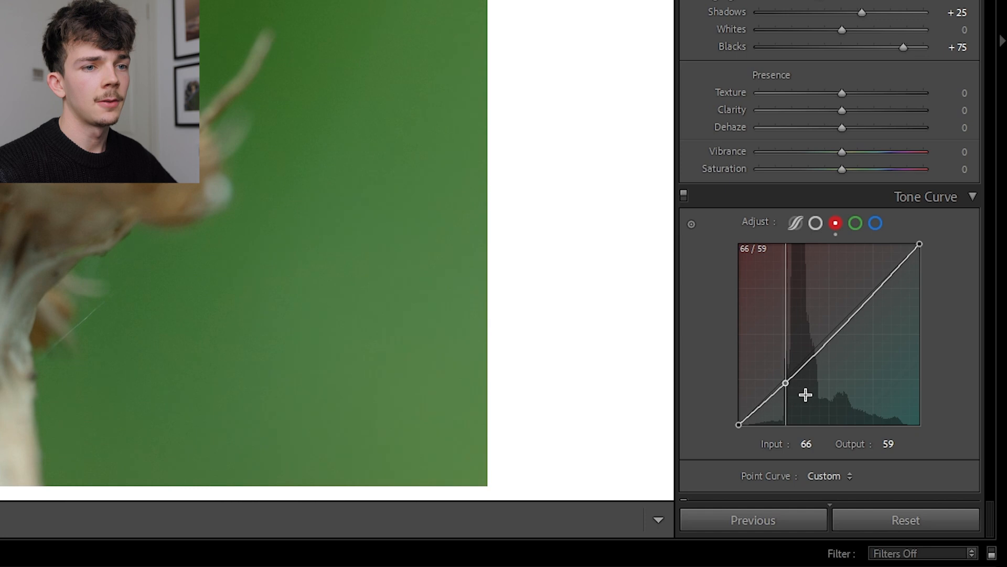
pyautogui.click(872, 295)
pyautogui.moveTo(883, 259); pyautogui.dragTo(878, 285)
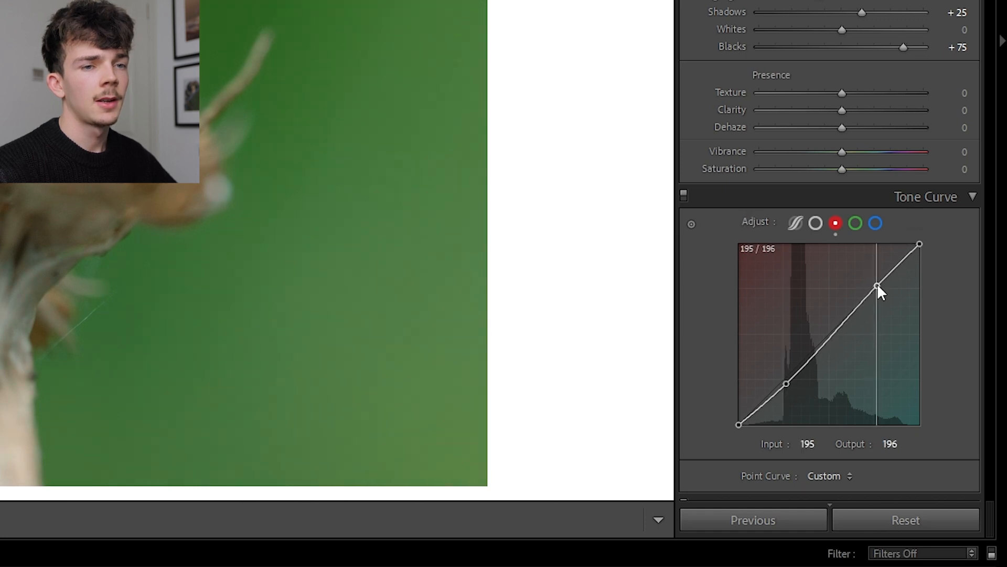
# Copy the red channel's curve settings and paste them into the green and blue channels.
pyautogui.rightClick(818, 357)
pyautogui.click(875, 414)
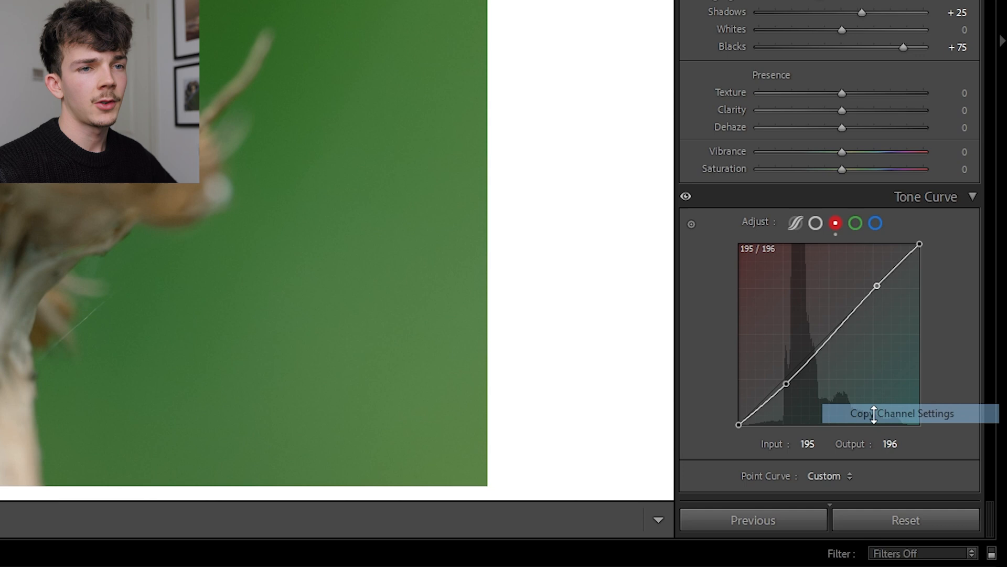
pyautogui.click(855, 223)
pyautogui.rightClick(837, 321)
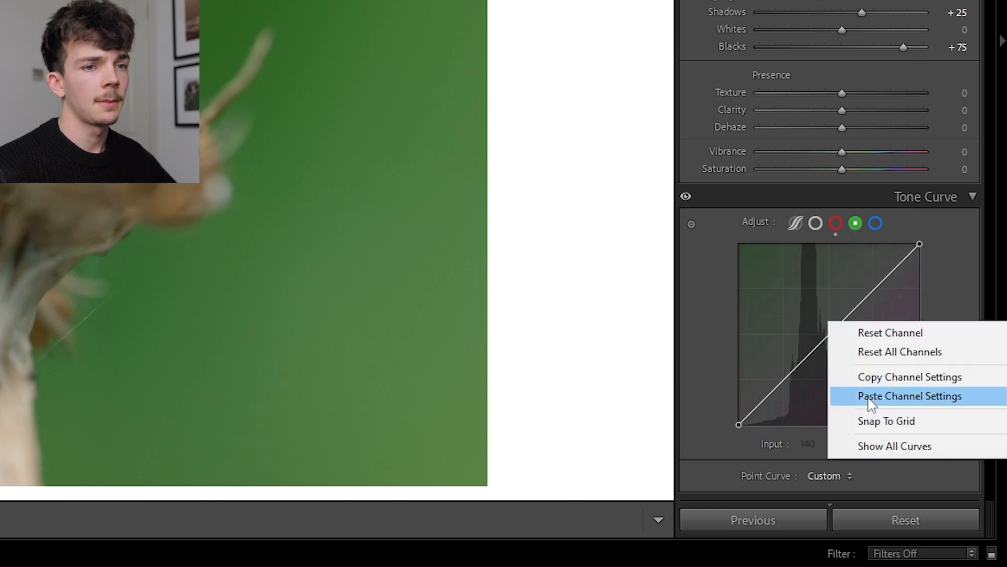
pyautogui.click(848, 396)
pyautogui.click(876, 223)
pyautogui.rightClick(861, 322)
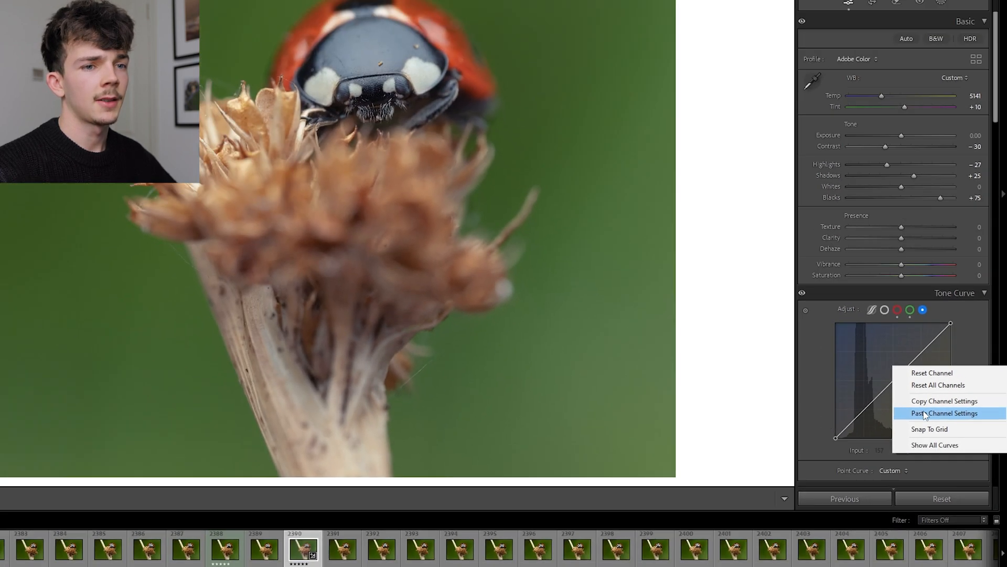
pyautogui.click(896, 390)
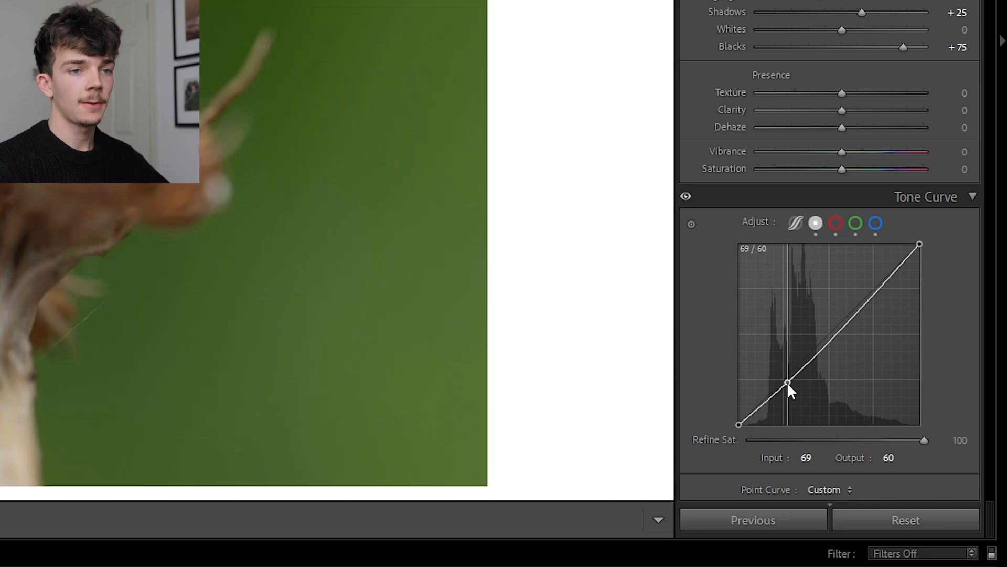
# Add anchor points to the main point curve at the lower quarter, at about 126/128 and at about 190/190.
pyautogui.click(782, 380)
pyautogui.click(829, 334)
pyautogui.click(830, 332)
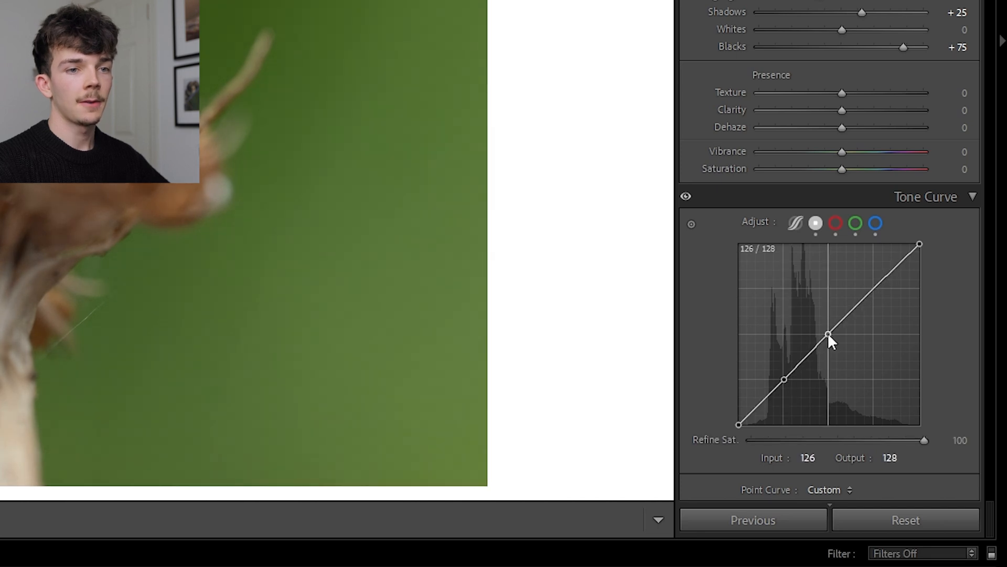
pyautogui.click(875, 289)
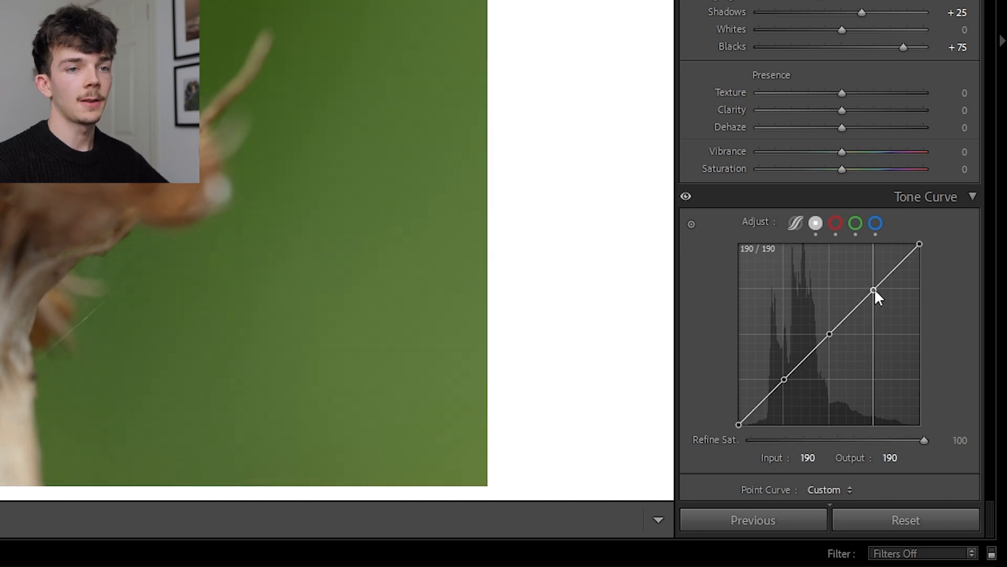
pyautogui.rightClick(850, 347)
pyautogui.press('Escape')
# Bend the main point curve into a gentle S, lowering the shadow point to about 60/55 and raising the highlight point to 200/206.
pyautogui.click(784, 379)
pyautogui.moveTo(787, 402); pyautogui.dragTo(787, 376)
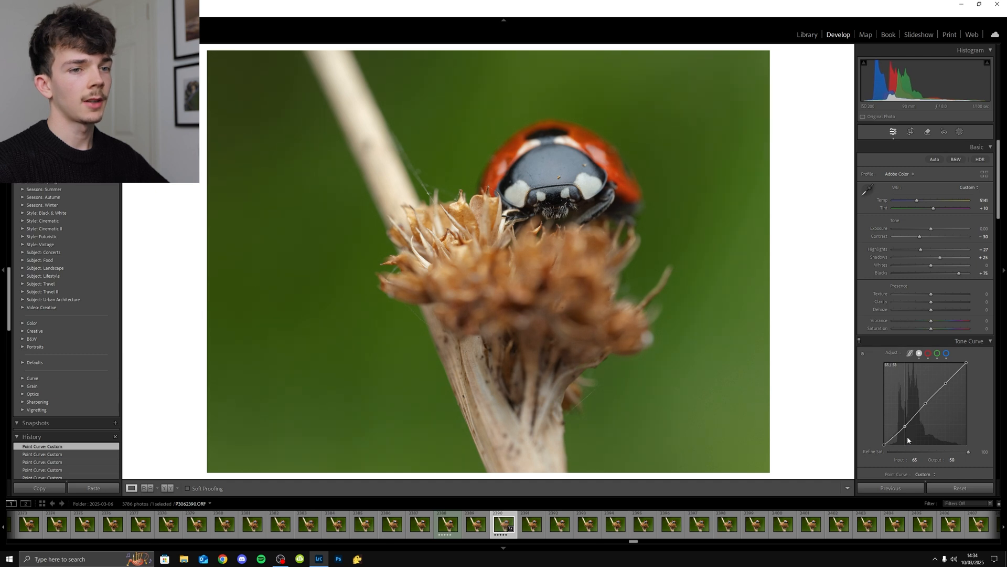
pyautogui.press('alt')
pyautogui.click(925, 403)
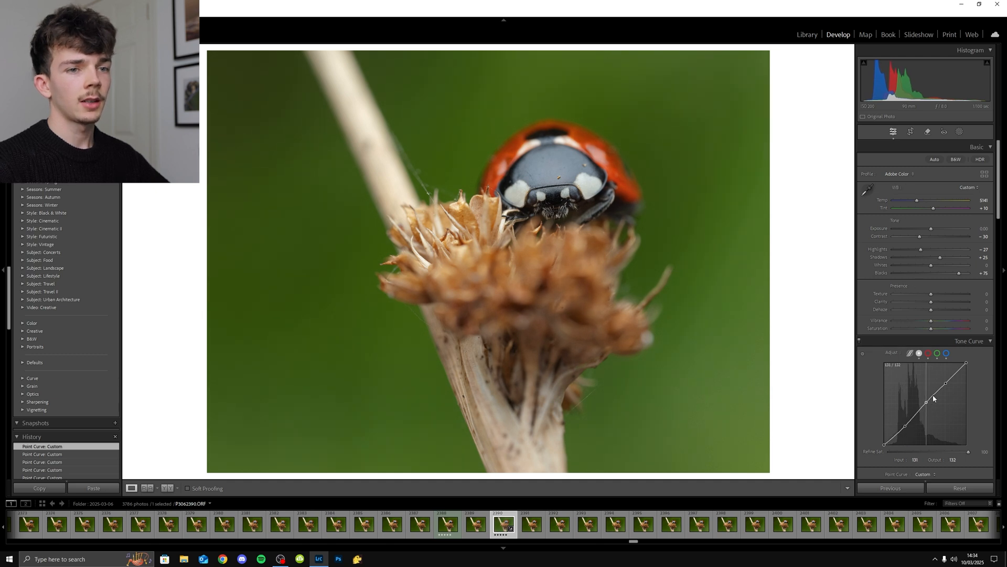
pyautogui.press('alt')
pyautogui.moveTo(905, 428); pyautogui.dragTo(898, 436)
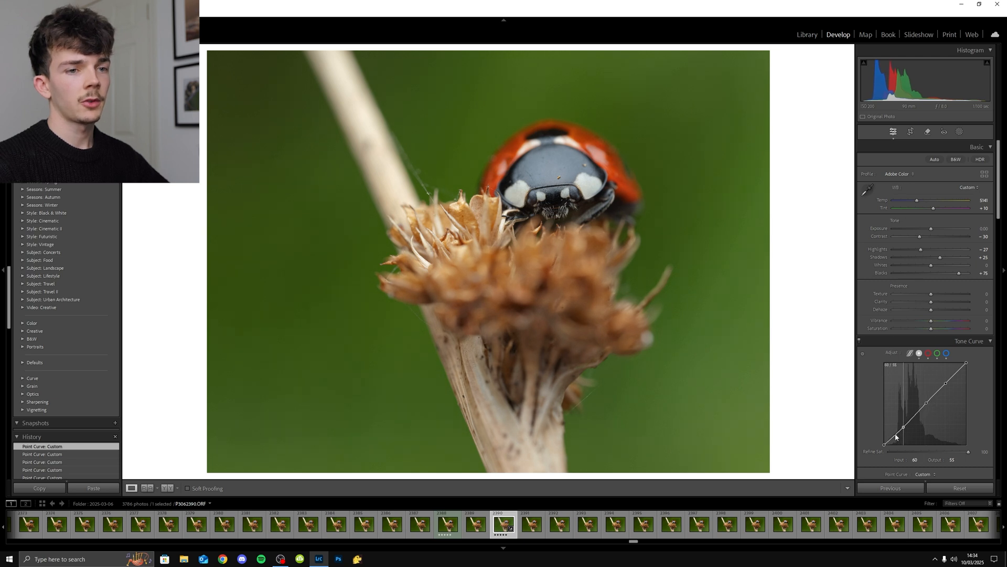
pyautogui.press('alt')
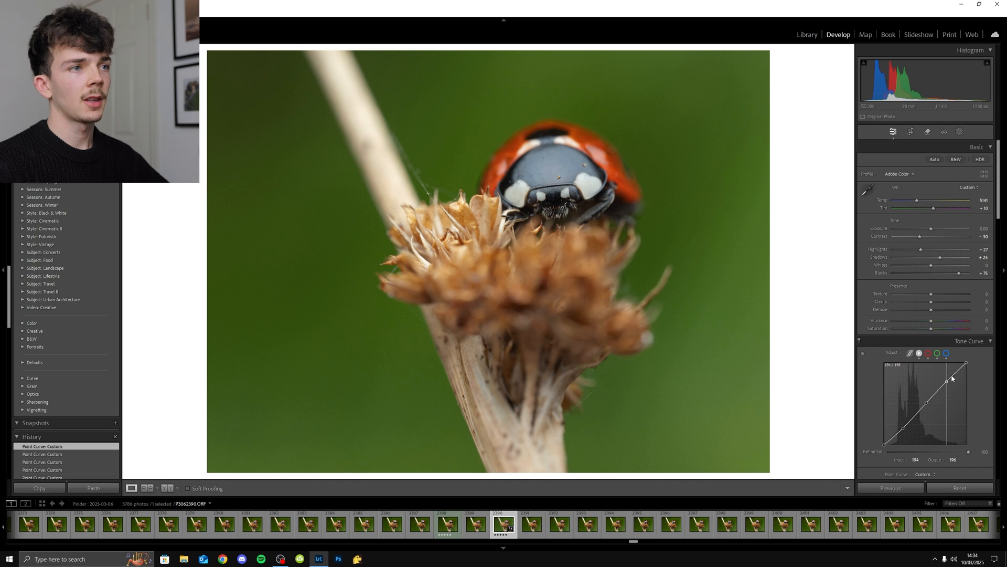
pyautogui.moveTo(951, 367); pyautogui.dragTo(956, 365)
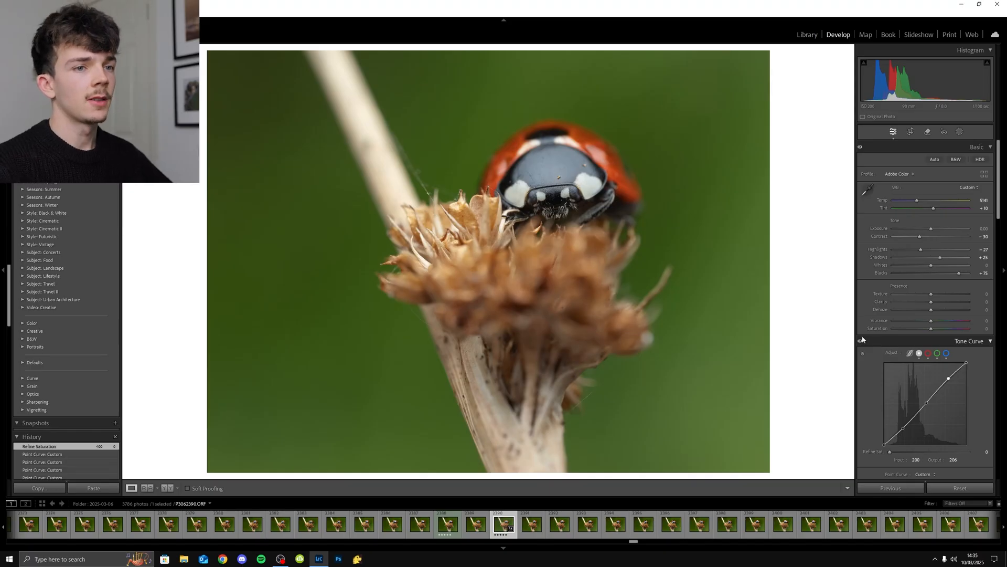
# Compare the photo with the tone curve switched off and on, and check the before and after view.
pyautogui.click(861, 343)
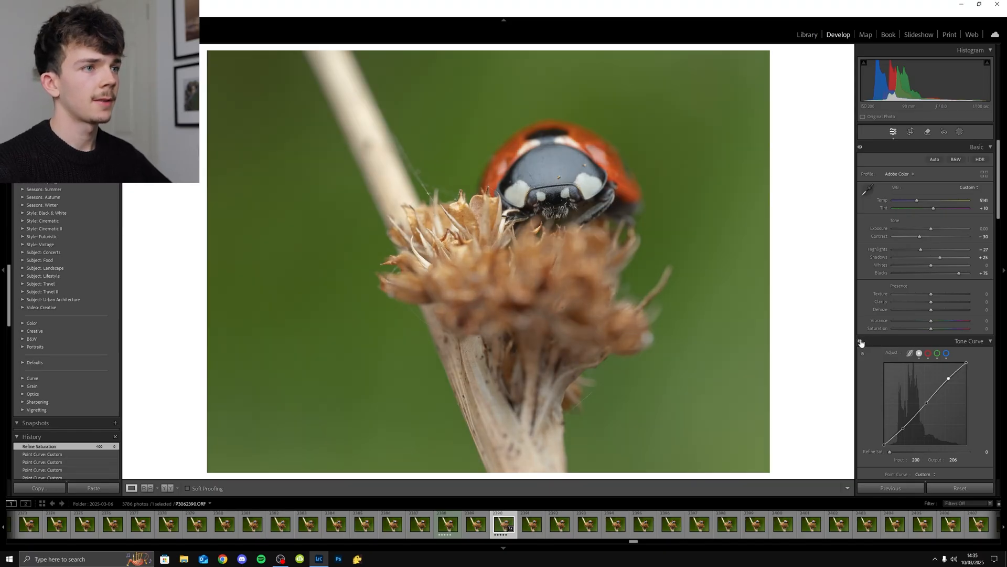
pyautogui.click(861, 343)
pyautogui.click(861, 343)
pyautogui.click(861, 342)
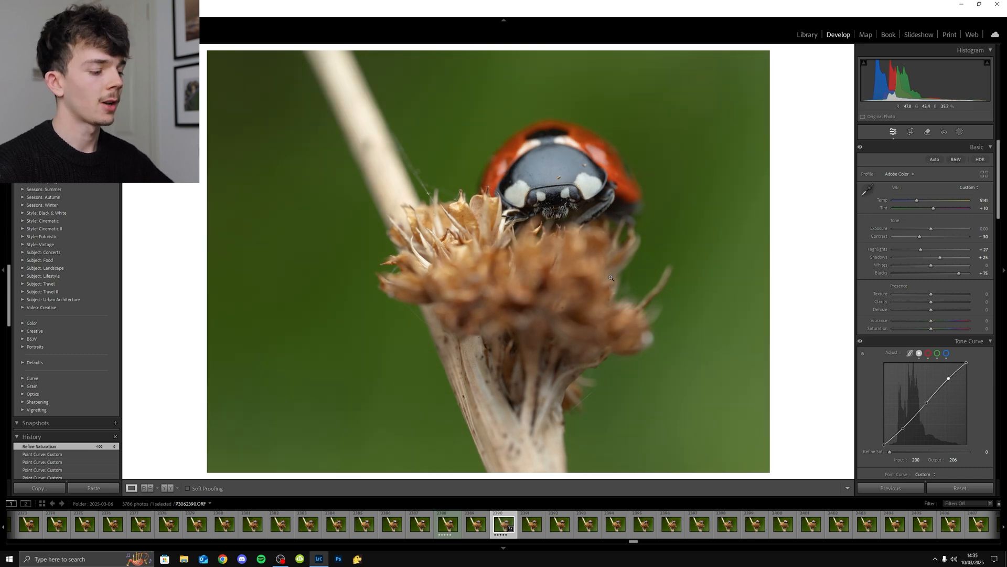
pyautogui.press('y')
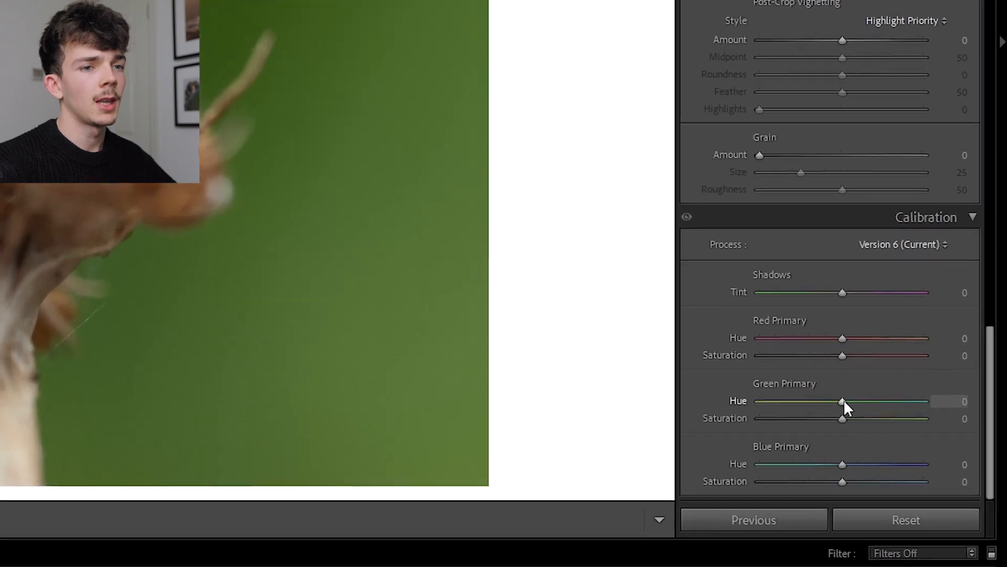
# Try out the Green Primary hue in the calibration settings and set it to +10.
pyautogui.moveTo(932, 434); pyautogui.dragTo(919, 433)
pyautogui.moveTo(813, 400); pyautogui.dragTo(843, 400)
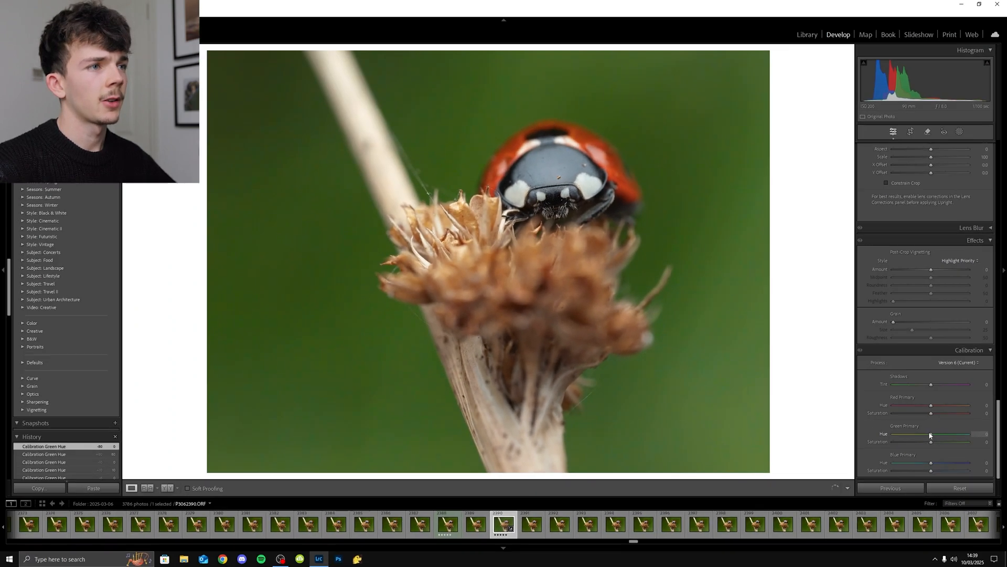
pyautogui.moveTo(930, 434)
pyautogui.mouseDown()
pyautogui.moveTo(992, 434)
pyautogui.moveTo(936, 433)
pyautogui.mouseUp()
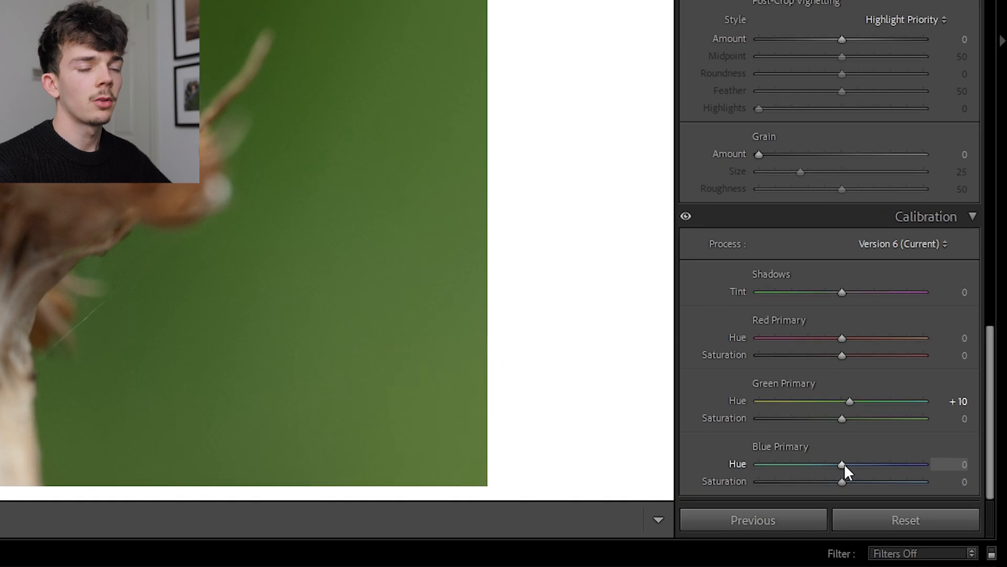
# Shift the Blue Primary hue slightly in the positive direction, and try a higher Blue Primary saturation before resetting it.
pyautogui.moveTo(843, 464); pyautogui.dragTo(890, 464)
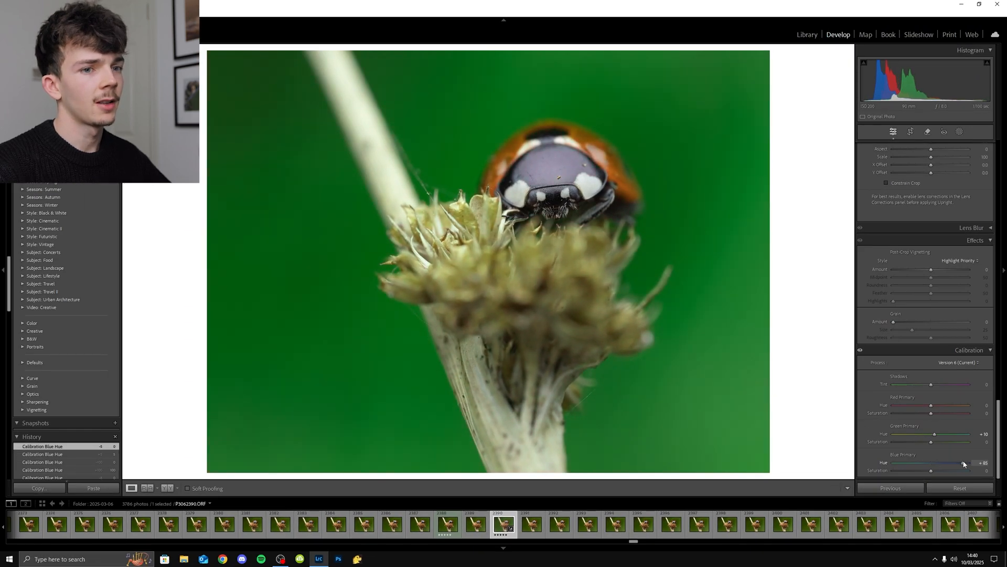
pyautogui.moveTo(954, 464)
pyautogui.mouseDown()
pyautogui.moveTo(993, 467)
pyautogui.moveTo(935, 465)
pyautogui.mouseUp()
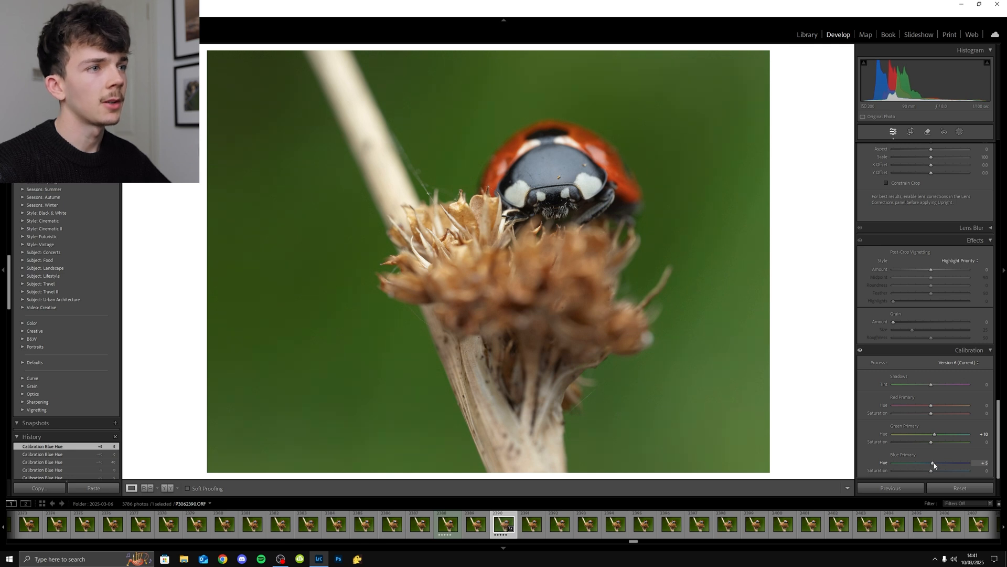
pyautogui.moveTo(932, 472)
pyautogui.mouseDown()
pyautogui.moveTo(958, 471)
pyautogui.moveTo(935, 474)
pyautogui.mouseUp()
pyautogui.doubleClick(946, 472)
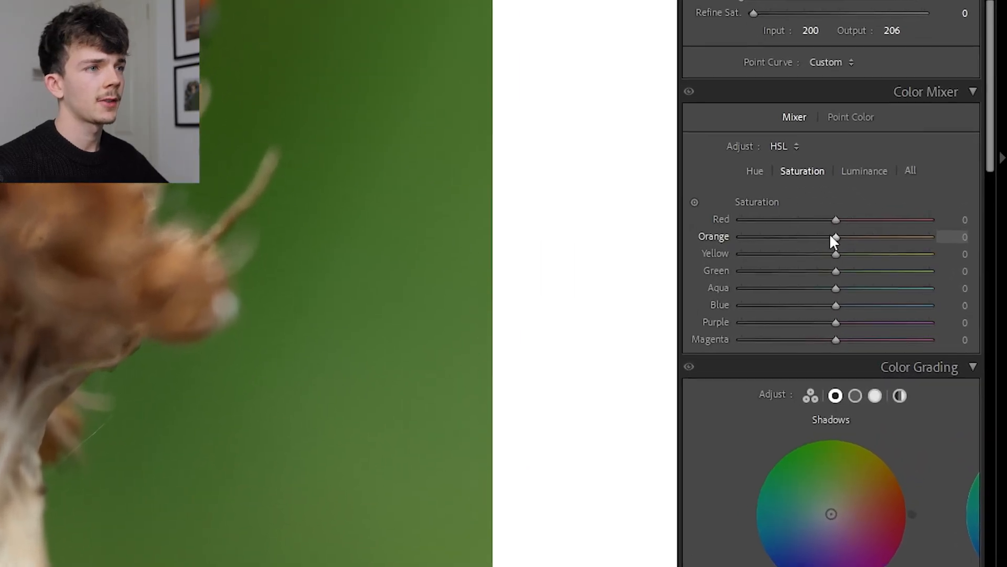
# Set the Color Mixer saturation to +15 for orange and -15 for green, resetting the trial change to yellow.
pyautogui.moveTo(834, 236)
pyautogui.mouseDown()
pyautogui.moveTo(860, 236)
pyautogui.moveTo(819, 236)
pyautogui.moveTo(863, 237)
pyautogui.moveTo(843, 238)
pyautogui.mouseUp()
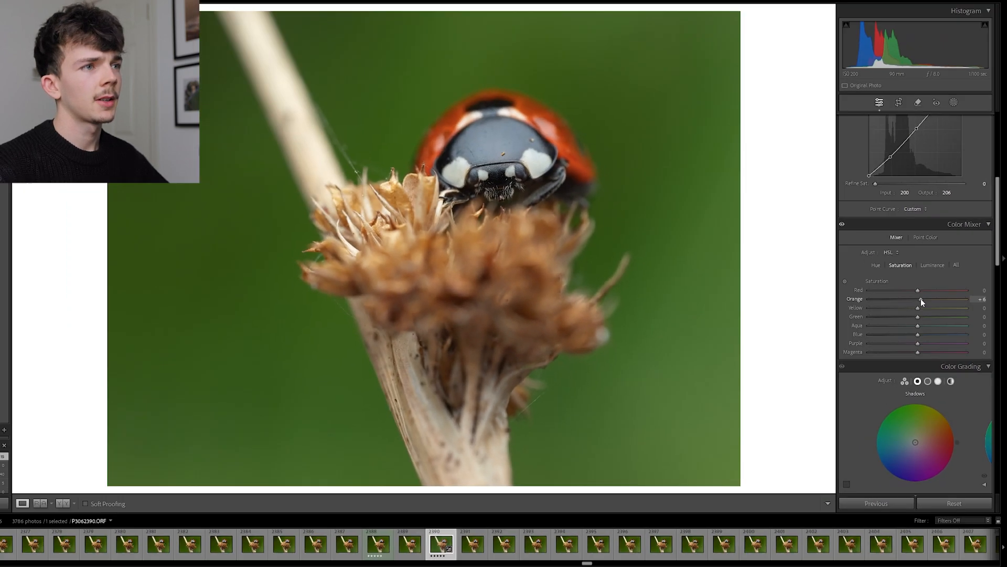
pyautogui.moveTo(922, 302); pyautogui.dragTo(928, 302)
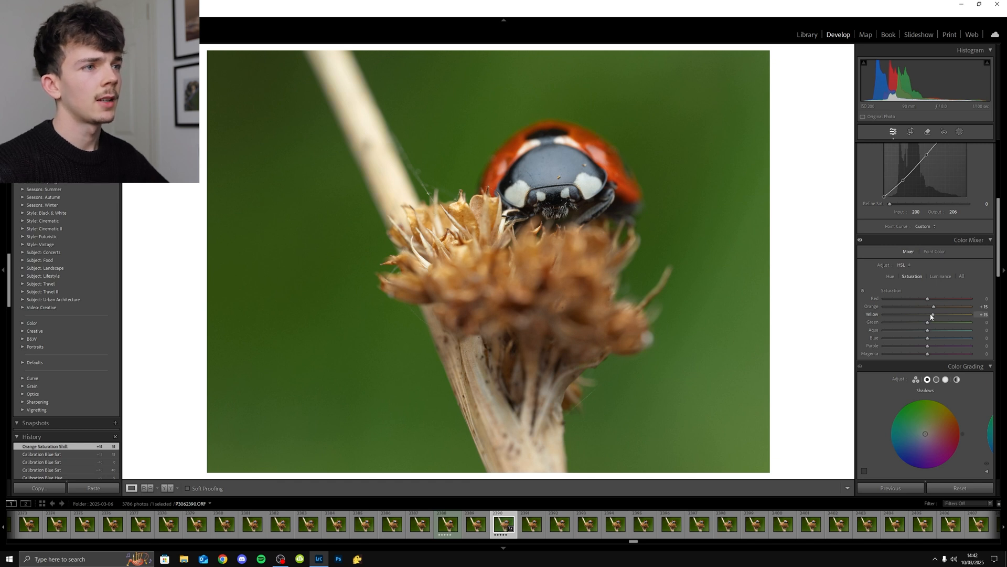
pyautogui.doubleClick(933, 314)
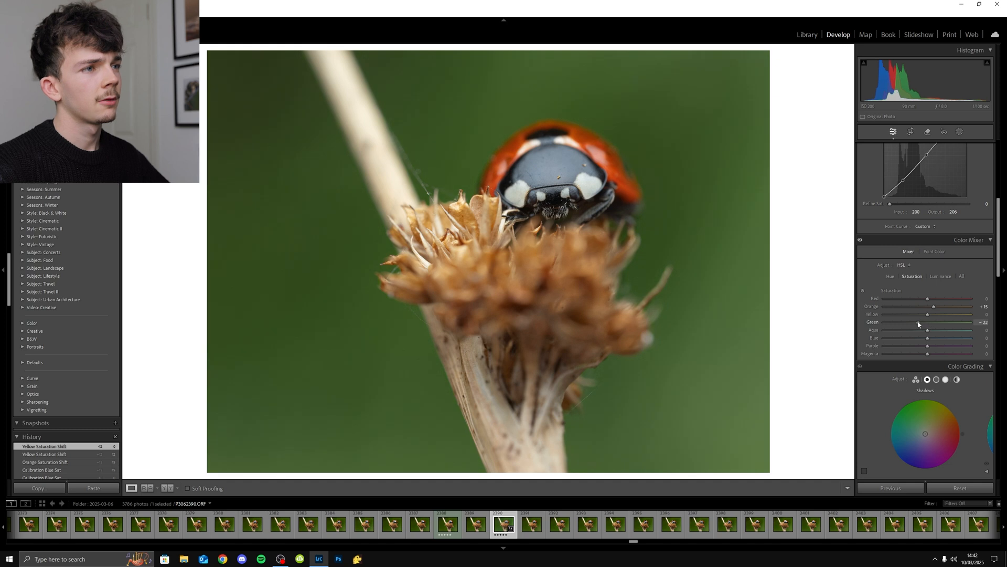
pyautogui.moveTo(920, 320); pyautogui.dragTo(918, 321)
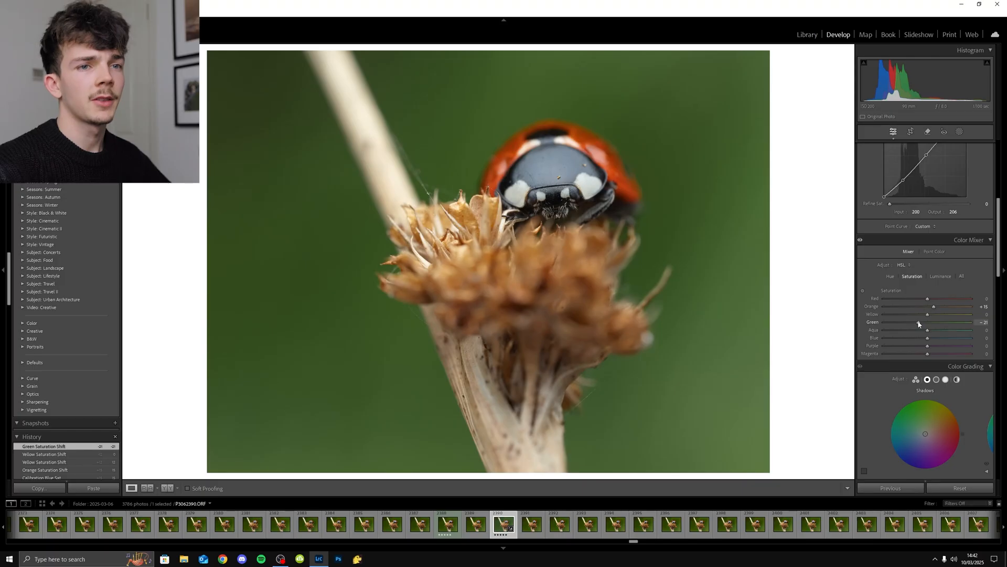
pyautogui.moveTo(922, 322); pyautogui.dragTo(917, 322)
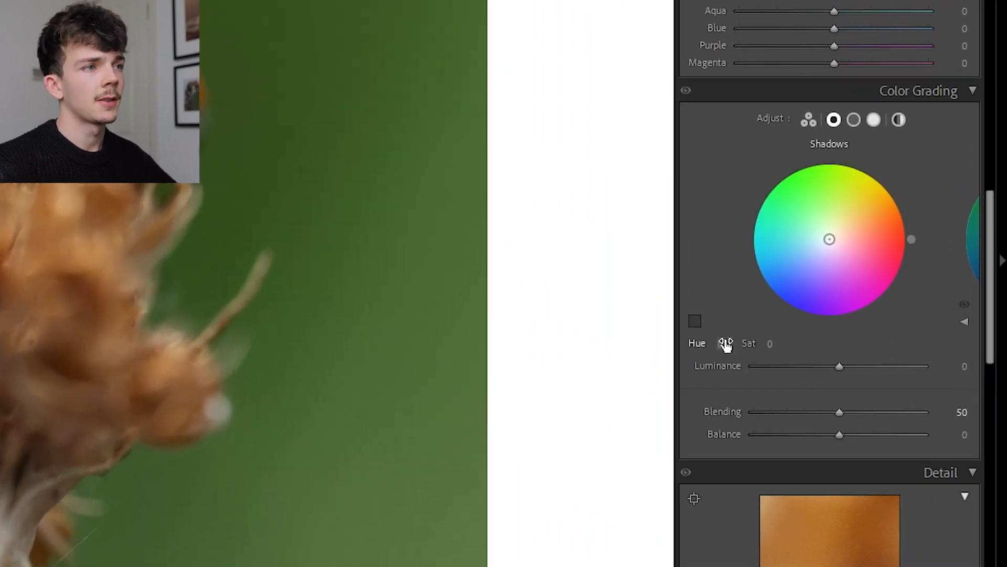
# Grade the shadows with hue 215 and saturation 10, and set the color grading balance to +30.
pyautogui.click(726, 344)
pyautogui.write('215')
pyautogui.press('Return')
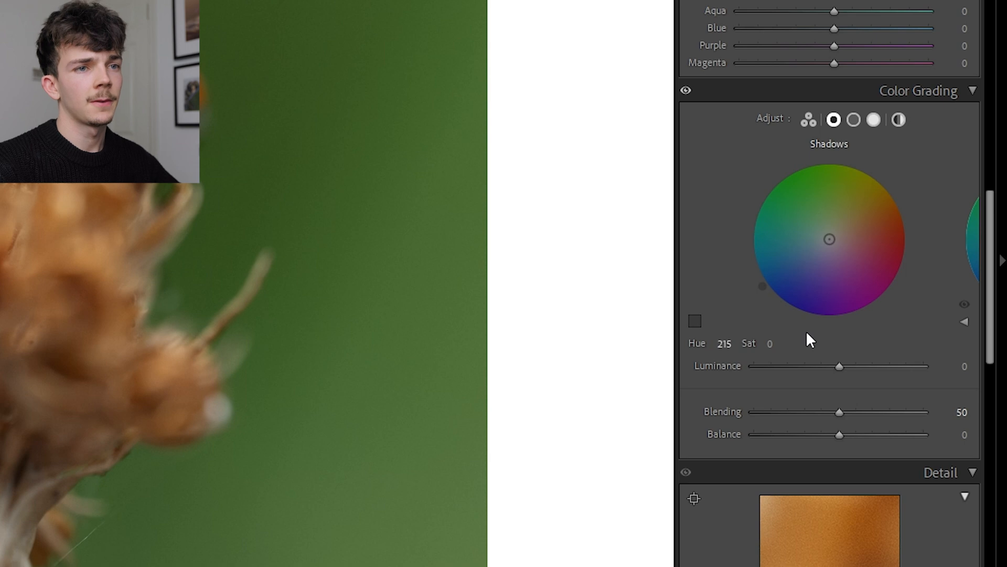
pyautogui.moveTo(771, 345)
pyautogui.mouseDown()
pyautogui.moveTo(1005, 345)
pyautogui.moveTo(808, 345)
pyautogui.moveTo(835, 344)
pyautogui.mouseUp()
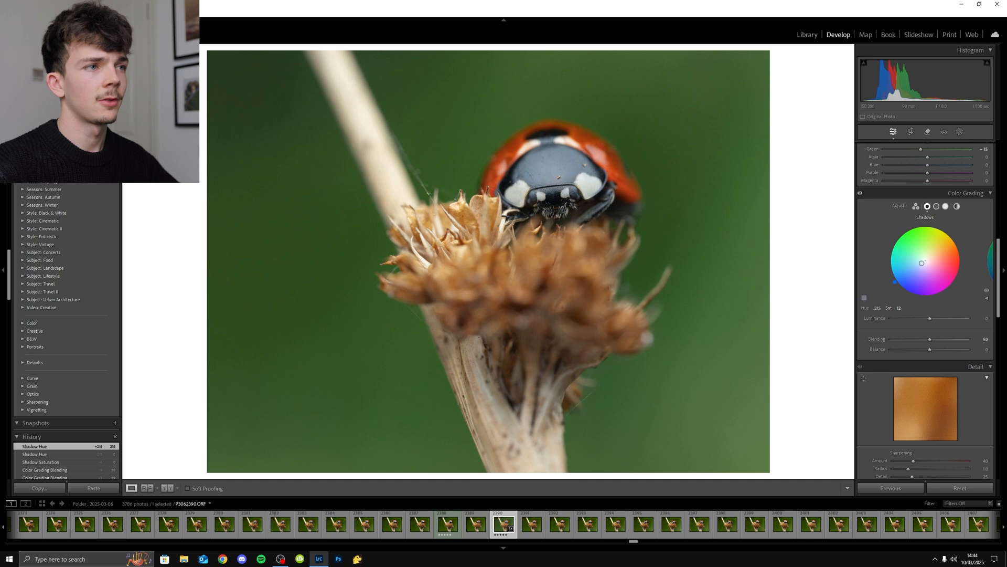
pyautogui.moveTo(901, 310); pyautogui.dragTo(900, 310)
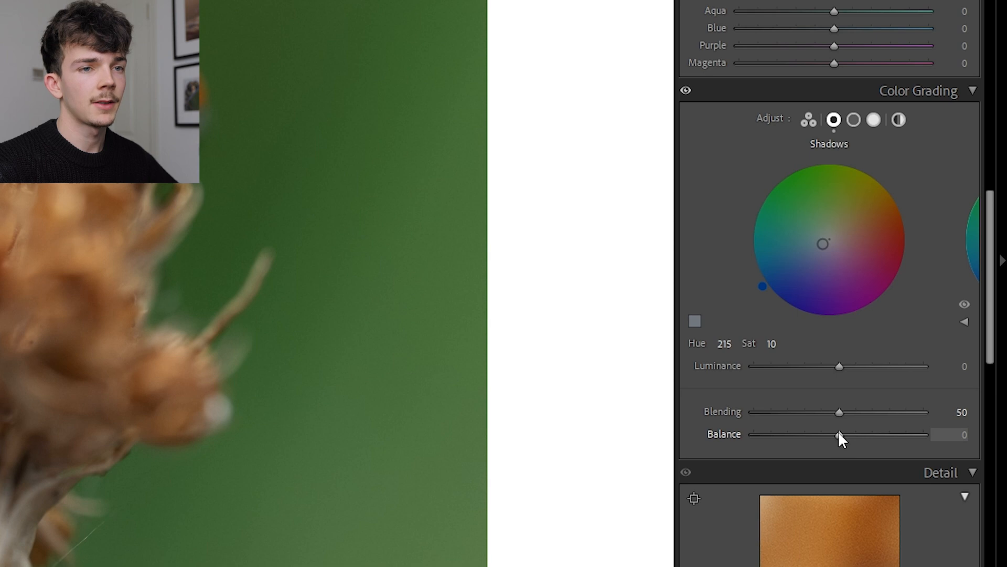
pyautogui.moveTo(837, 432); pyautogui.dragTo(870, 431)
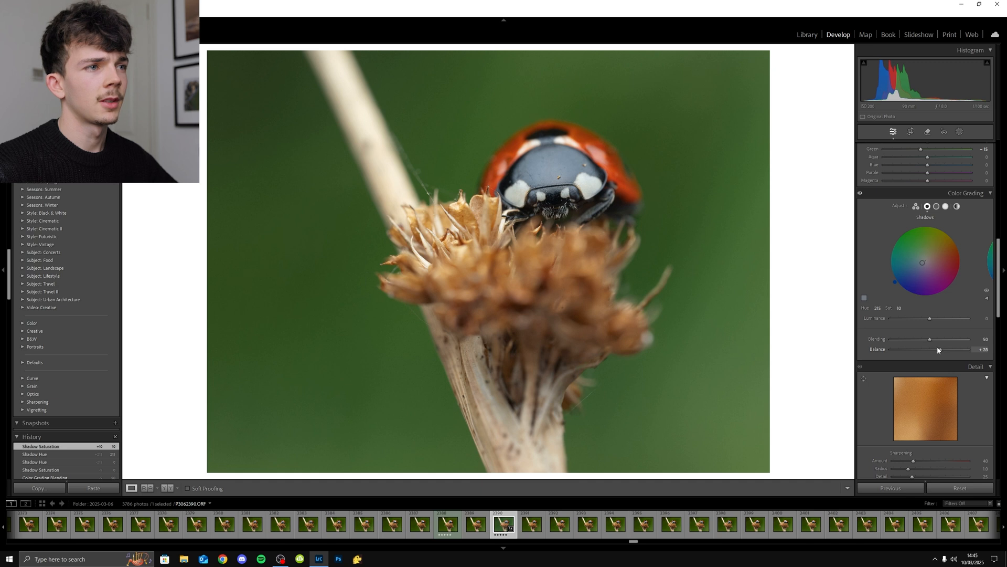
pyautogui.moveTo(941, 349); pyautogui.dragTo(941, 349)
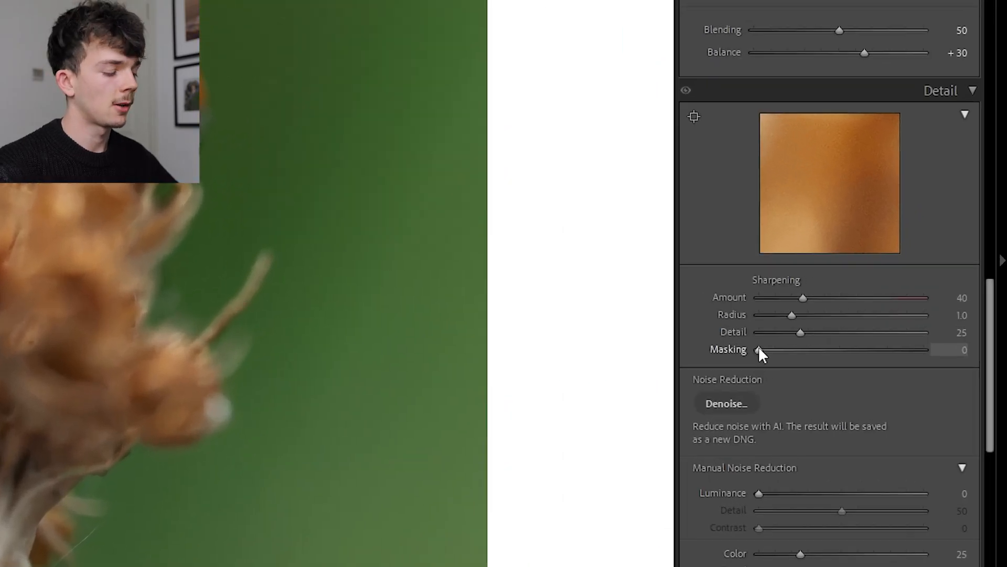
# Set the sharpening masking to 45 while previewing the edge mask on the photo.
pyautogui.press('alt')
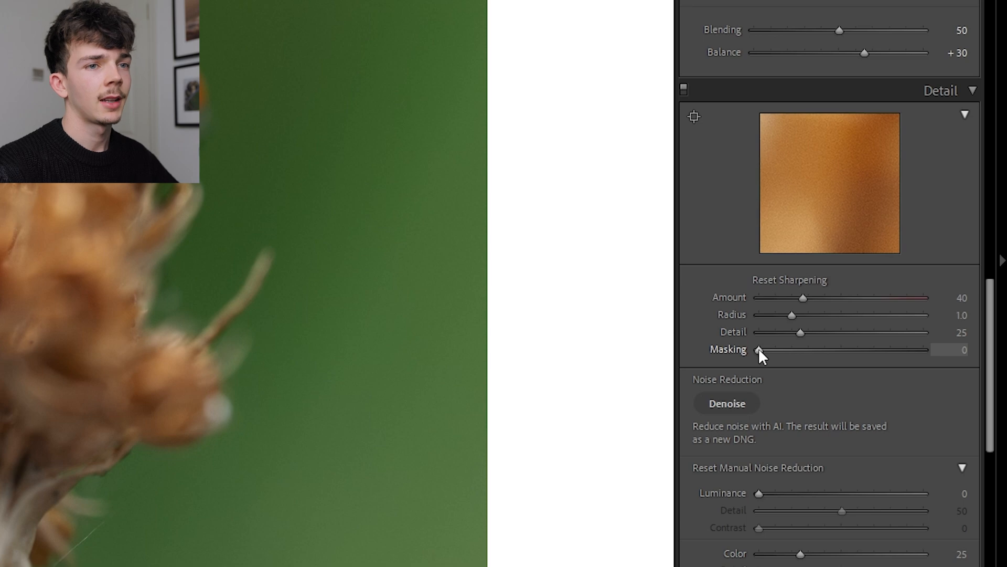
pyautogui.moveTo(759, 349); pyautogui.dragTo(855, 342)
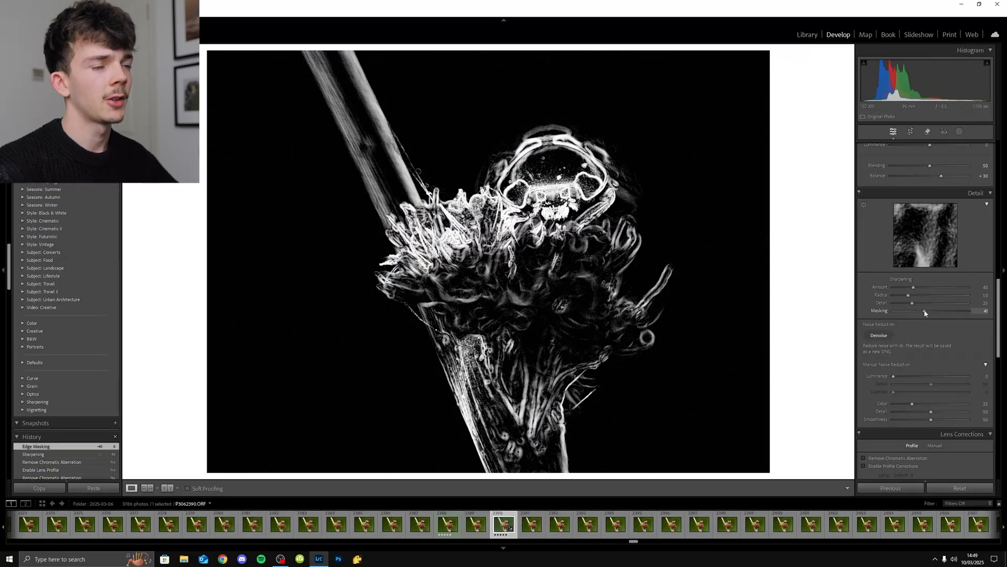
pyautogui.moveTo(925, 313); pyautogui.dragTo(922, 313)
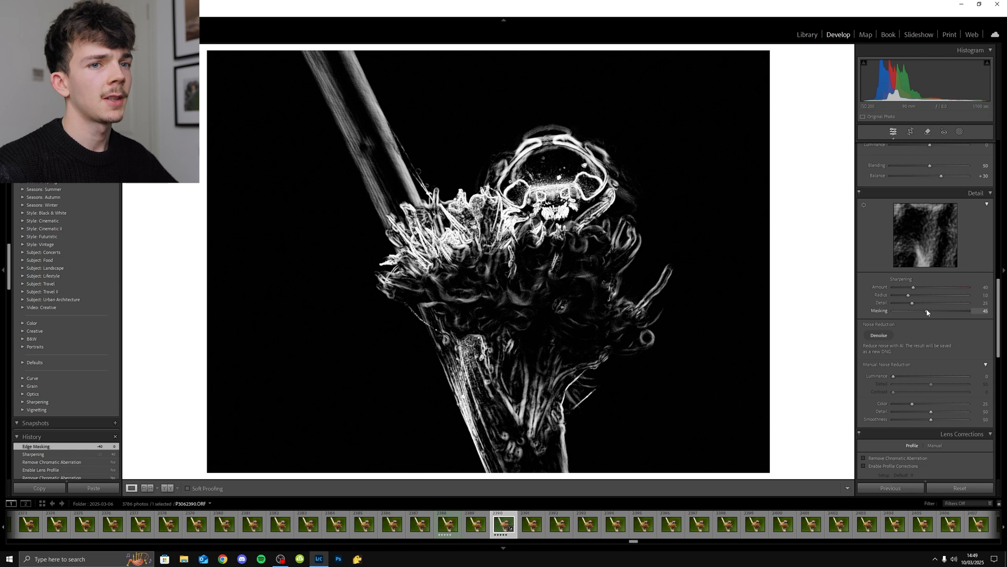
pyautogui.moveTo(927, 313); pyautogui.dragTo(927, 313)
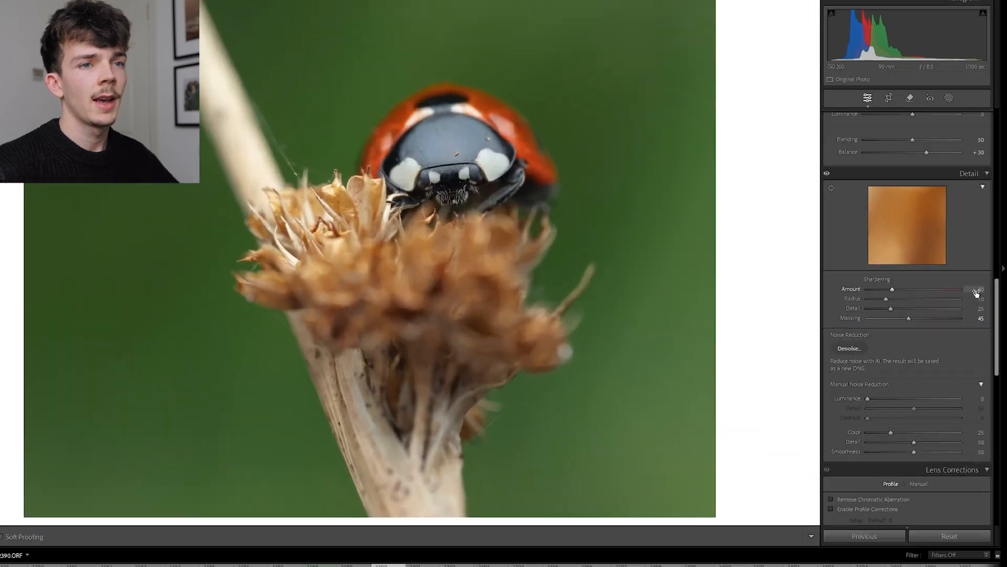
# Set the sharpening amount to 60 for the ladybird photo.
pyautogui.click(986, 287)
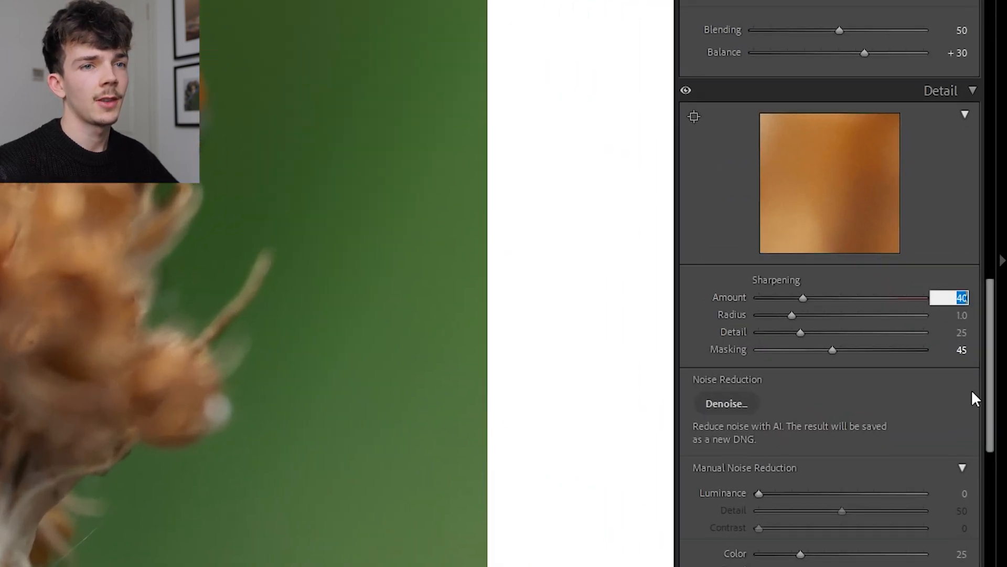
pyautogui.write('60')
pyautogui.press('Return')
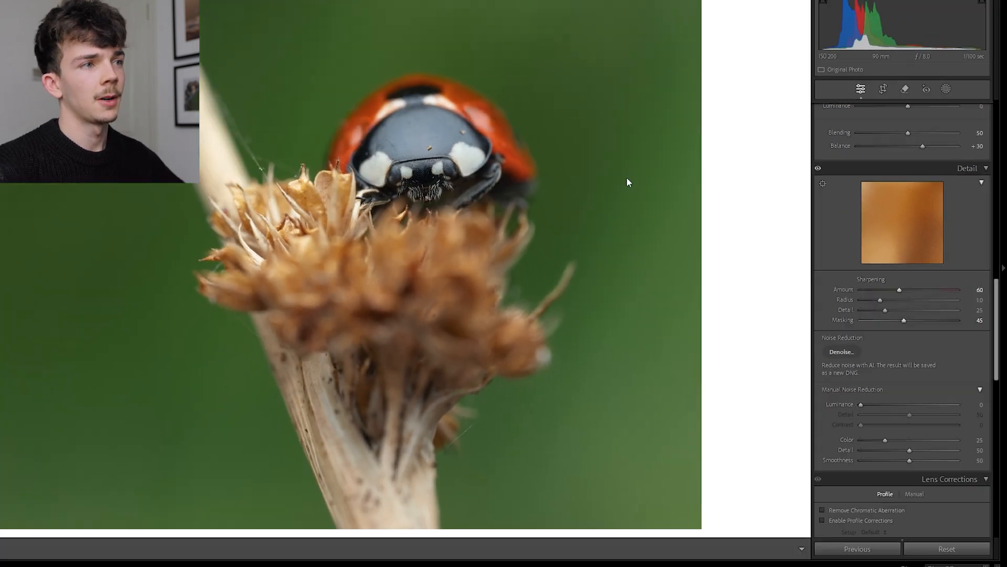
# Enable chromatic aberration removal and lens profile corrections for the photo.
pyautogui.click(446, 172)
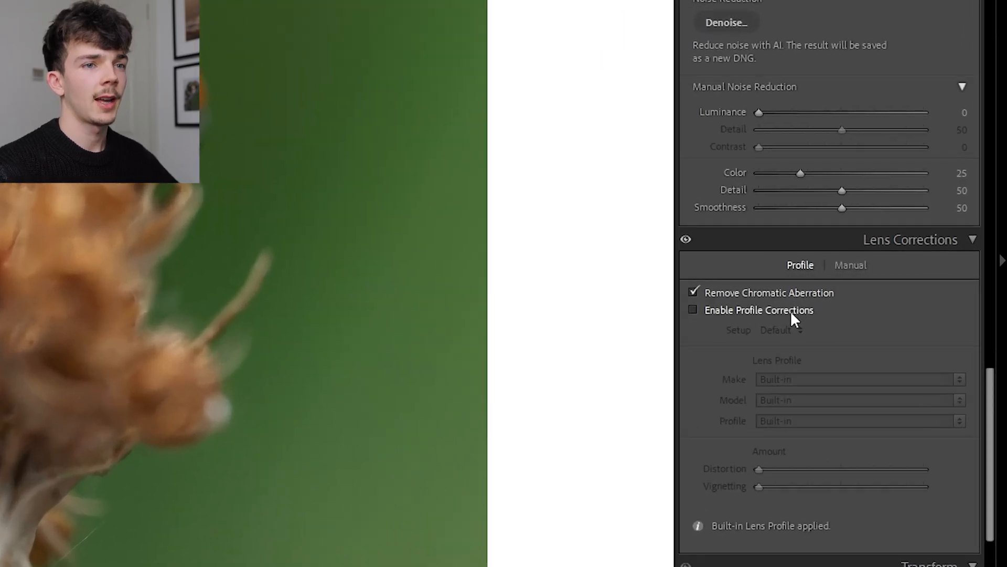
pyautogui.click(791, 311)
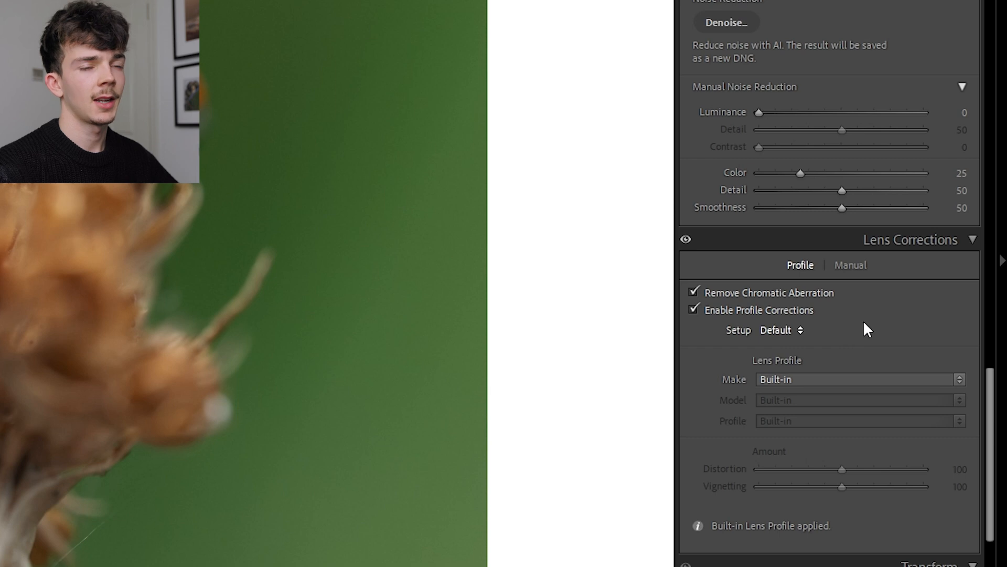
# Examine the ladybird's edges up close for purple or green fringing, using the manual Defringe colour picker.
pyautogui.click(845, 266)
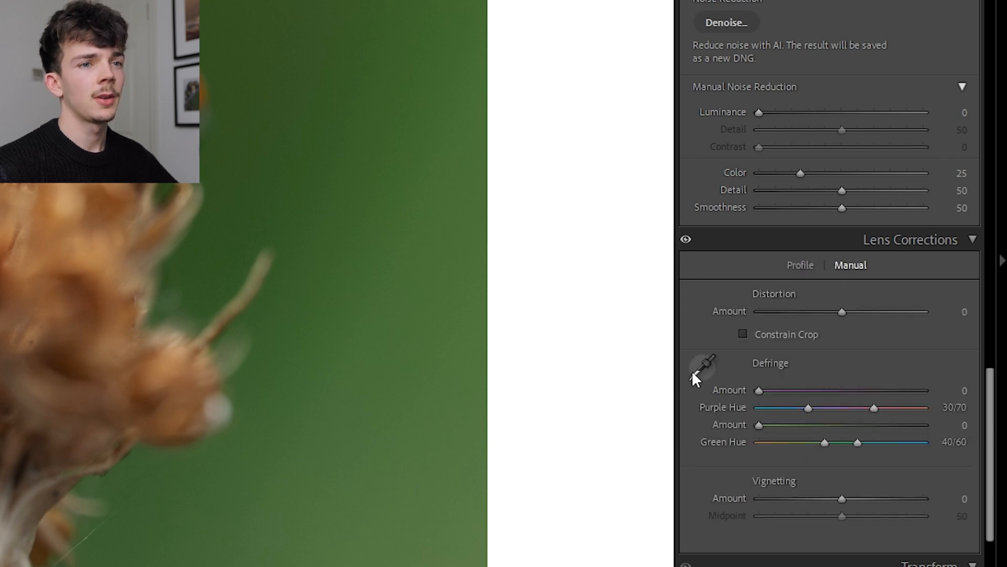
pyautogui.click(389, 273)
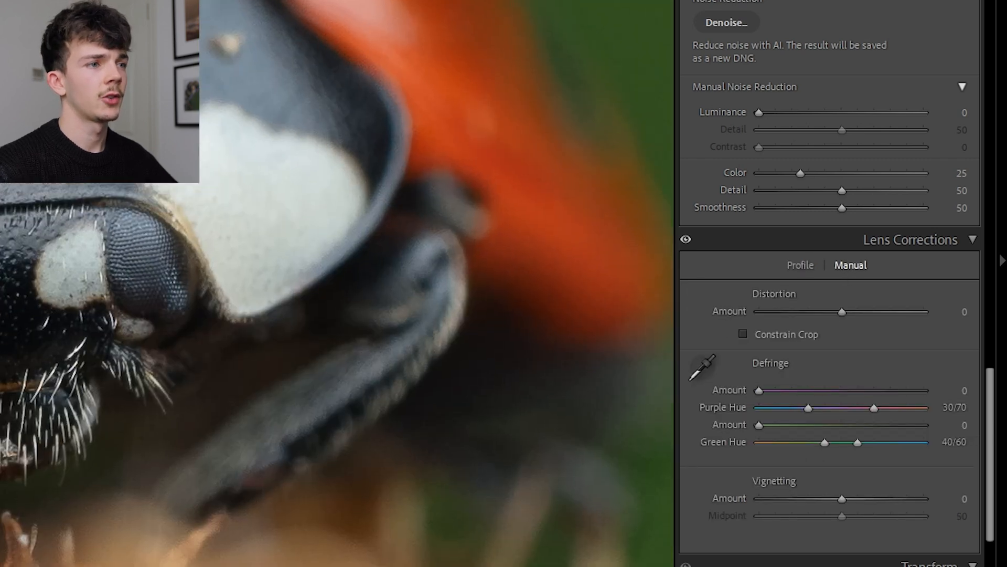
pyautogui.moveTo(389, 273); pyautogui.dragTo(227, 232)
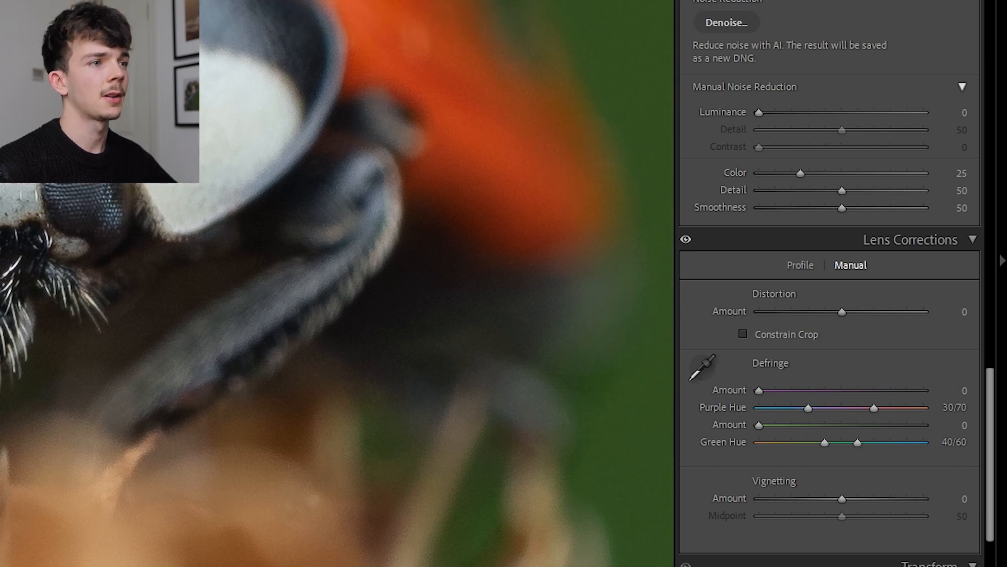
pyautogui.click(693, 370)
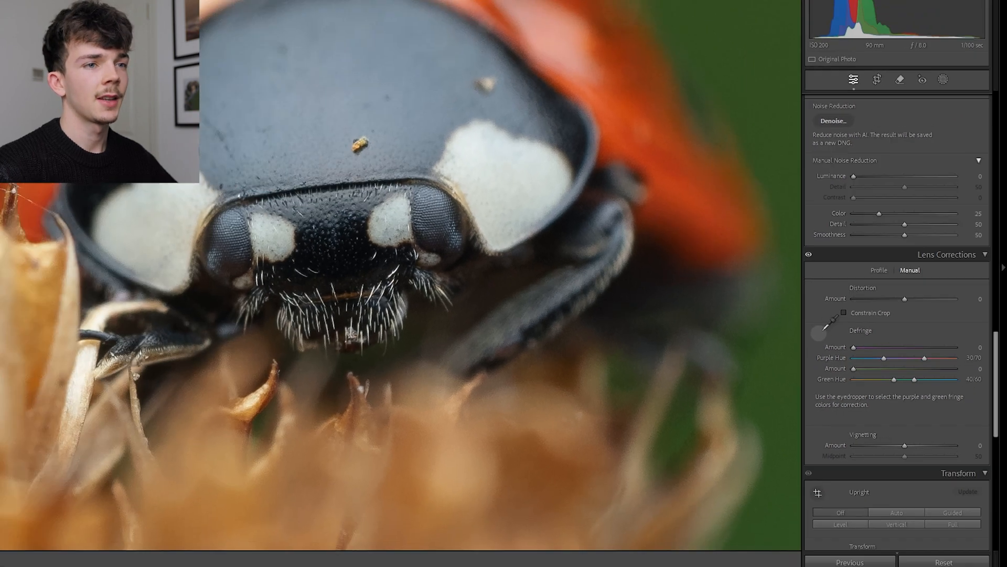
pyautogui.click(822, 330)
pyautogui.moveTo(498, 172); pyautogui.dragTo(566, 292)
pyautogui.moveTo(543, 326); pyautogui.dragTo(522, 296)
pyautogui.moveTo(650, 291); pyautogui.dragTo(666, 201)
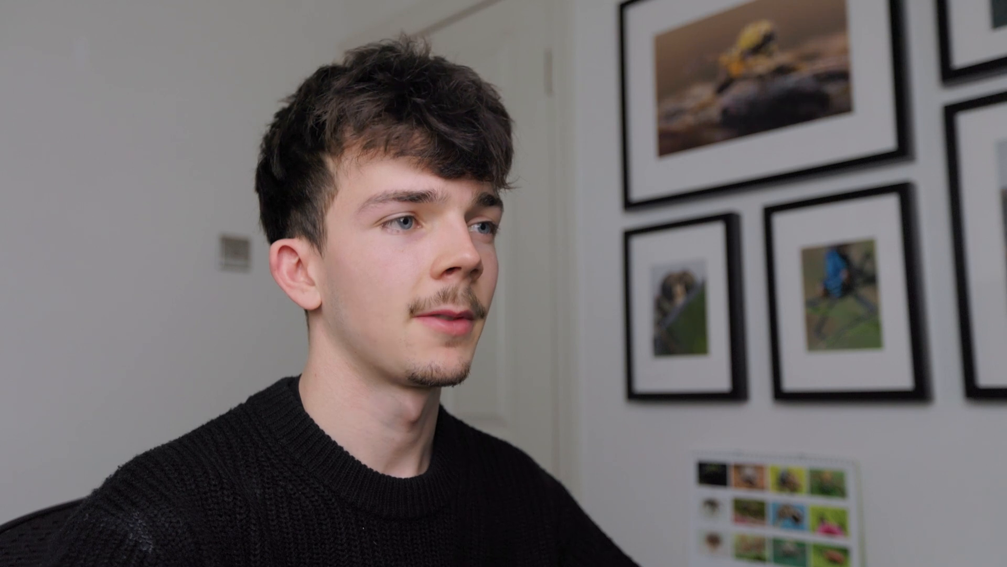
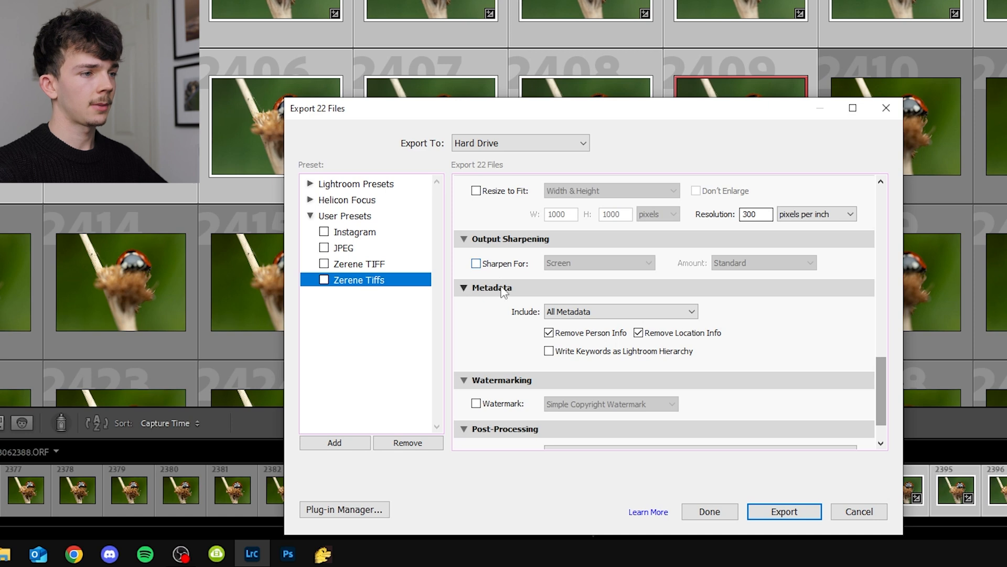
# Review the Zerene Tiffs export settings and export the 22 selected photos to the Focus Stacking\Images folder.
pyautogui.moveTo(883, 366); pyautogui.dragTo(880, 204)
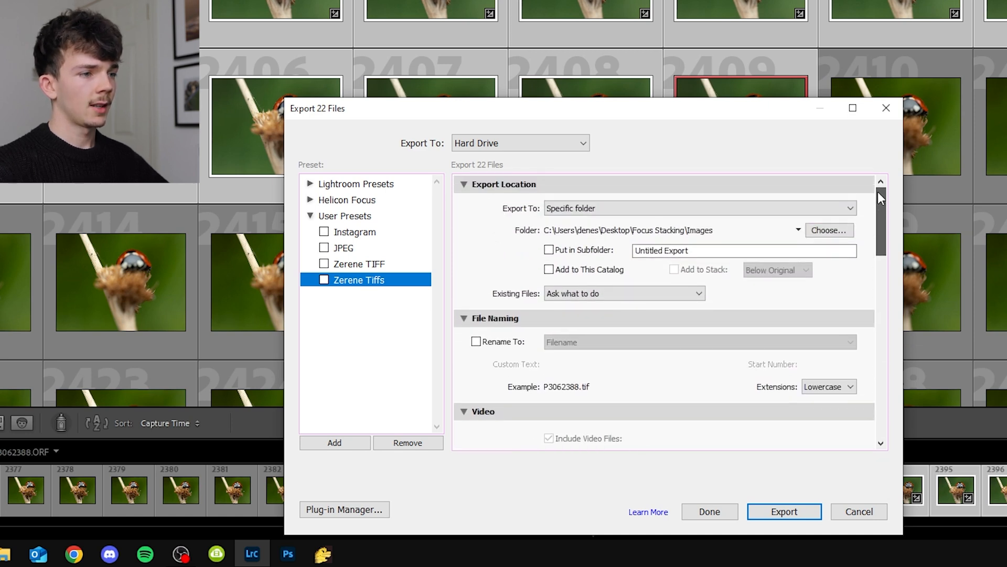
pyautogui.click(785, 511)
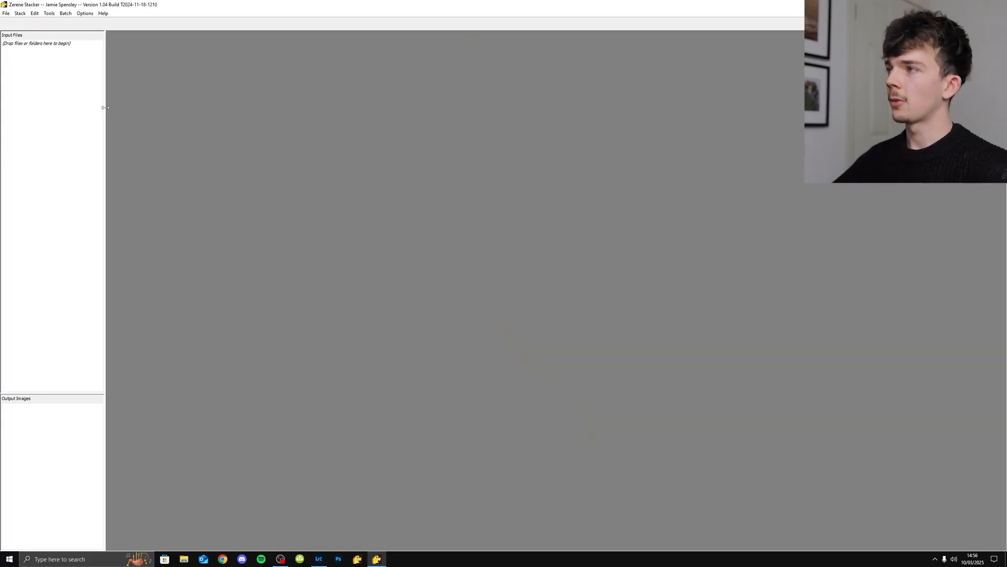
# In Zerene Stacker, add the source files P3062388.tif through P3062409.tif from the Images folder.
pyautogui.click(6, 13)
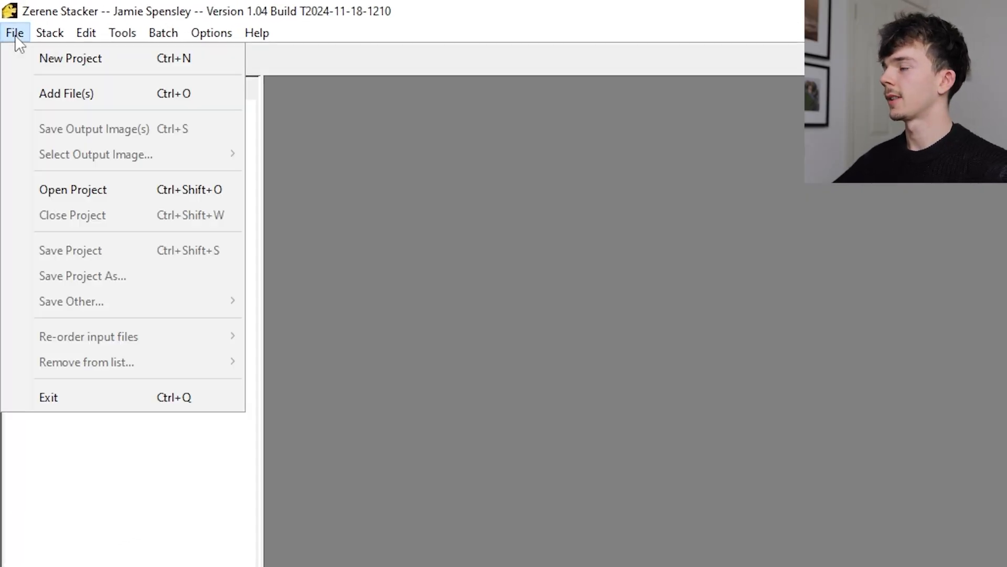
pyautogui.click(55, 97)
pyautogui.click(267, 141)
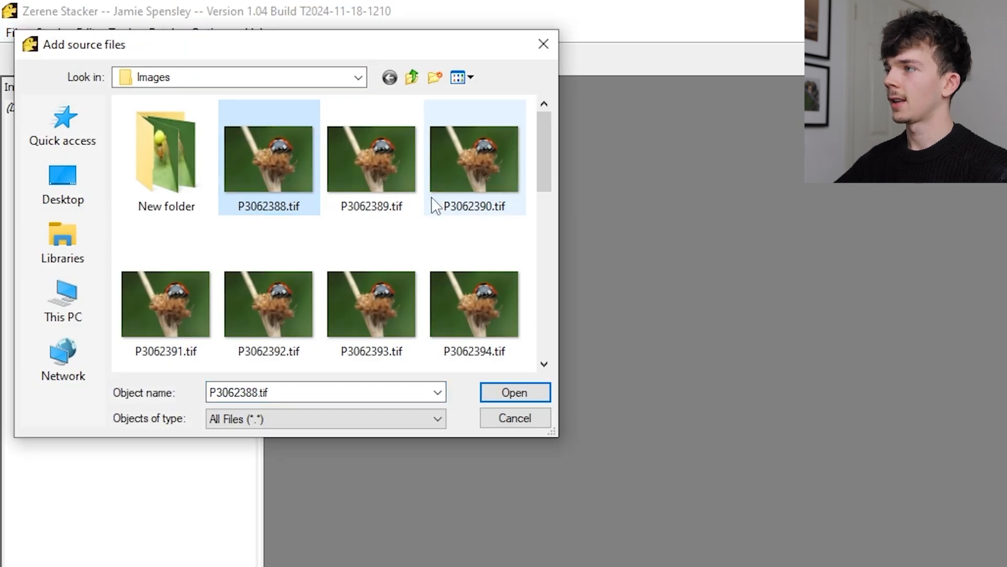
pyautogui.scroll(-5, 472, 158)
pyautogui.keyDown('shift'); pyautogui.click(385, 307); pyautogui.keyUp('shift')
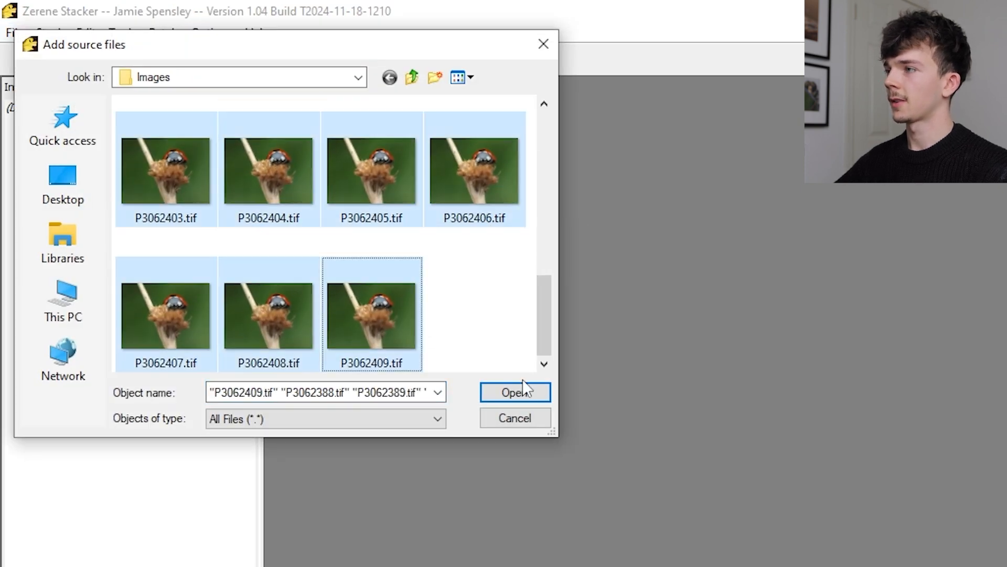
pyautogui.click(515, 393)
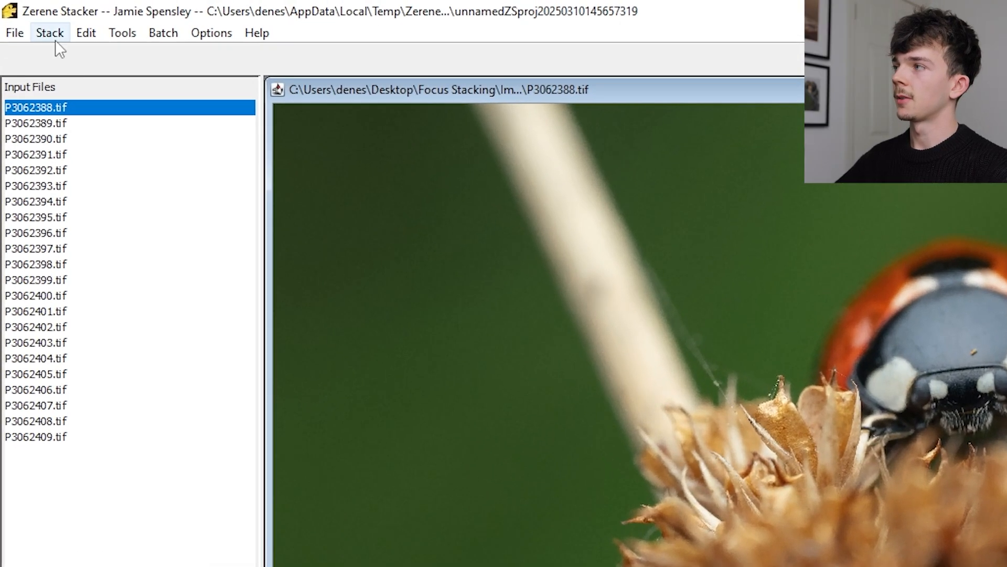
# Align and stack all frames with both PMax and DMap, using a contrast threshold percentile of 85.
pyautogui.click(52, 33)
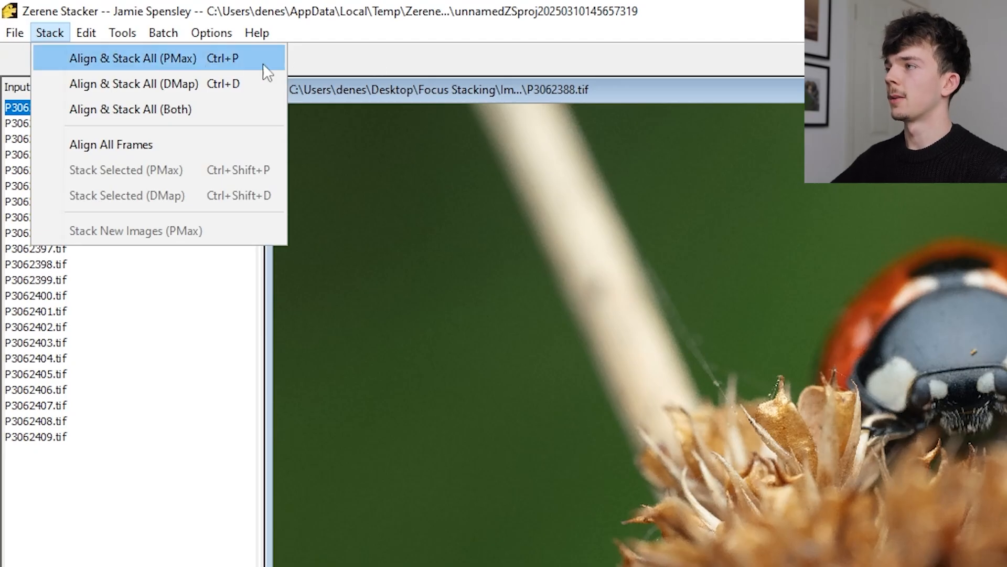
pyautogui.click(111, 109)
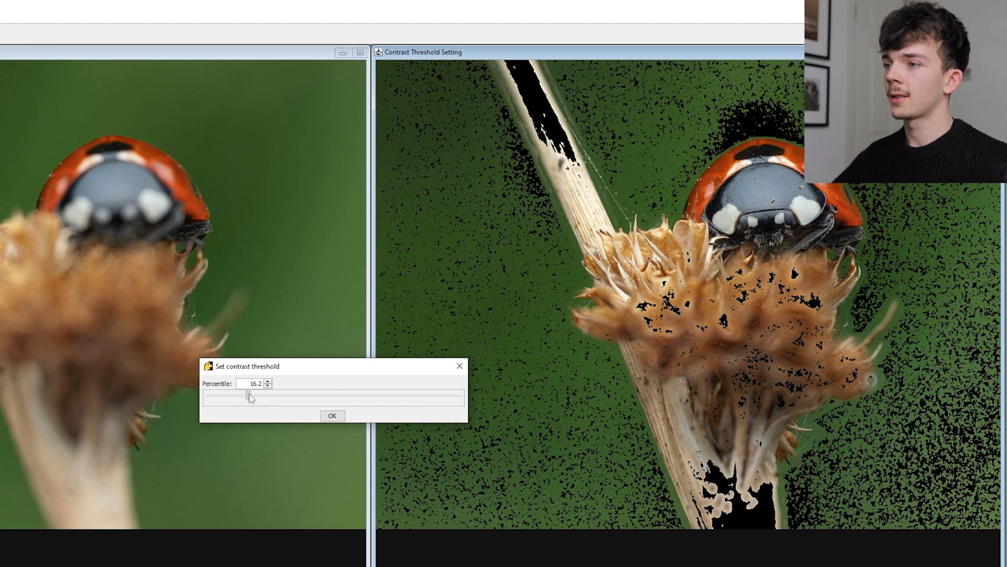
pyautogui.moveTo(251, 397); pyautogui.dragTo(424, 393)
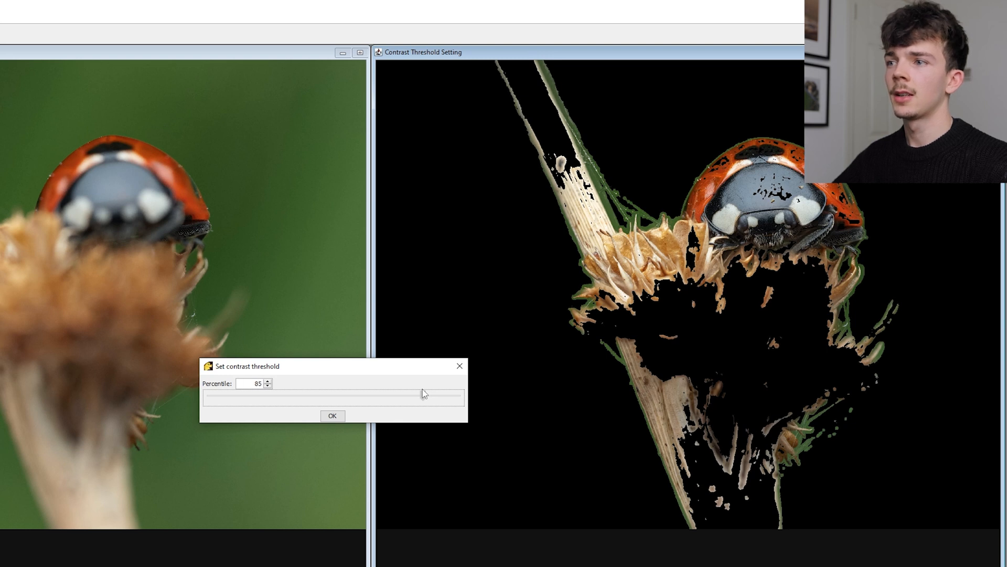
pyautogui.click(333, 416)
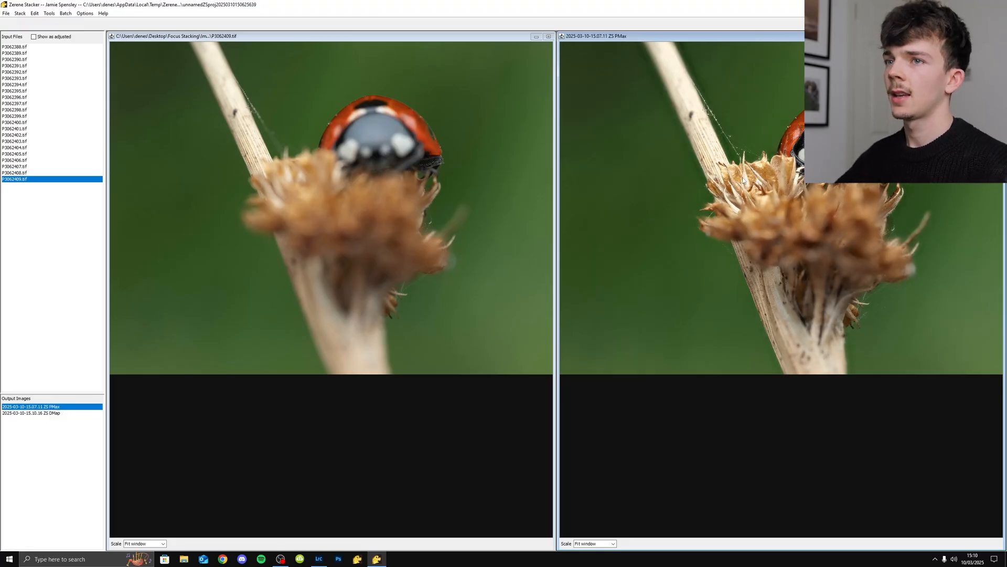
# Inspect the PMax output up close around the ladybird and seed head, and compare it with the DMap output.
pyautogui.scroll(5, 780, 286)
pyautogui.moveTo(861, 278); pyautogui.dragTo(703, 299)
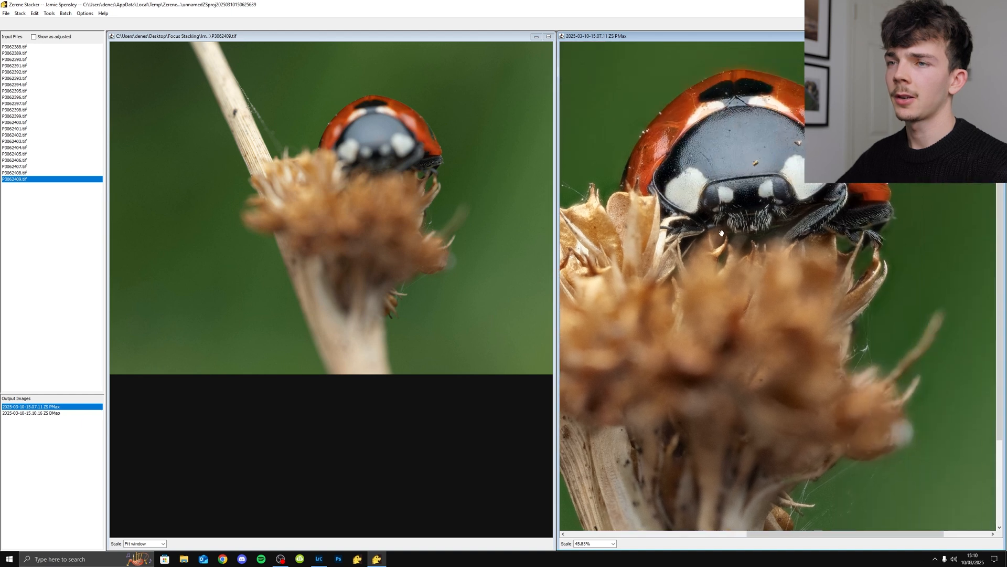
pyautogui.scroll(1, 703, 299)
pyautogui.scroll(-2, 779, 247)
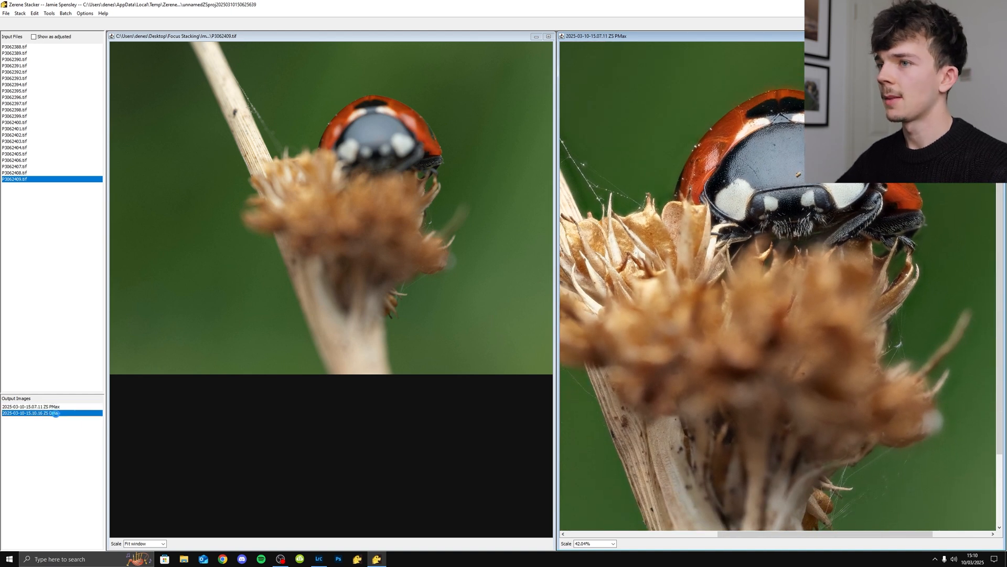
pyautogui.moveTo(758, 261)
pyautogui.mouseDown()
pyautogui.moveTo(742, 231)
pyautogui.moveTo(738, 271)
pyautogui.moveTo(752, 270)
pyautogui.mouseUp()
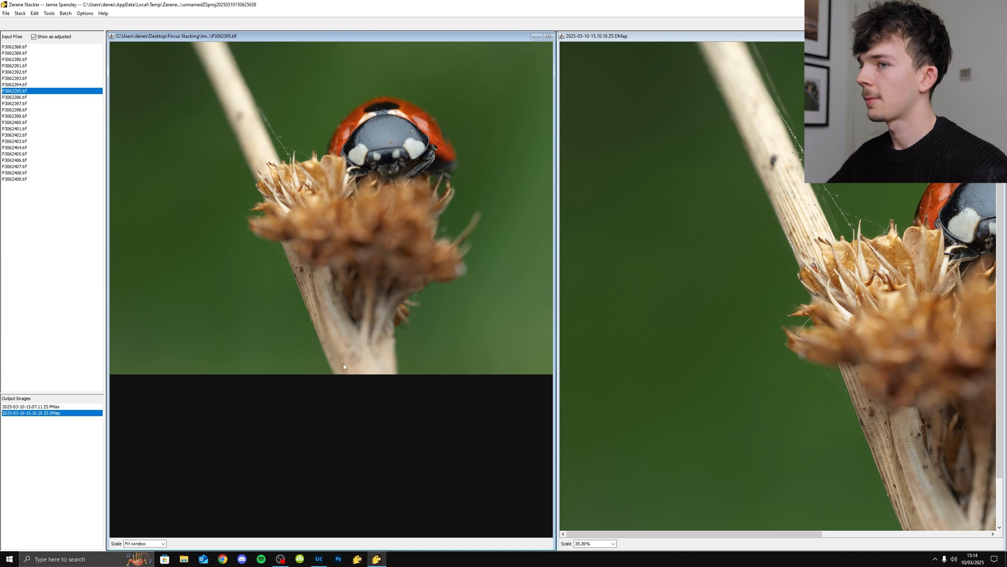
# Start retouching the DMap output and choose P3062388.tif as the source frame.
pyautogui.moveTo(844, 226); pyautogui.dragTo(693, 223)
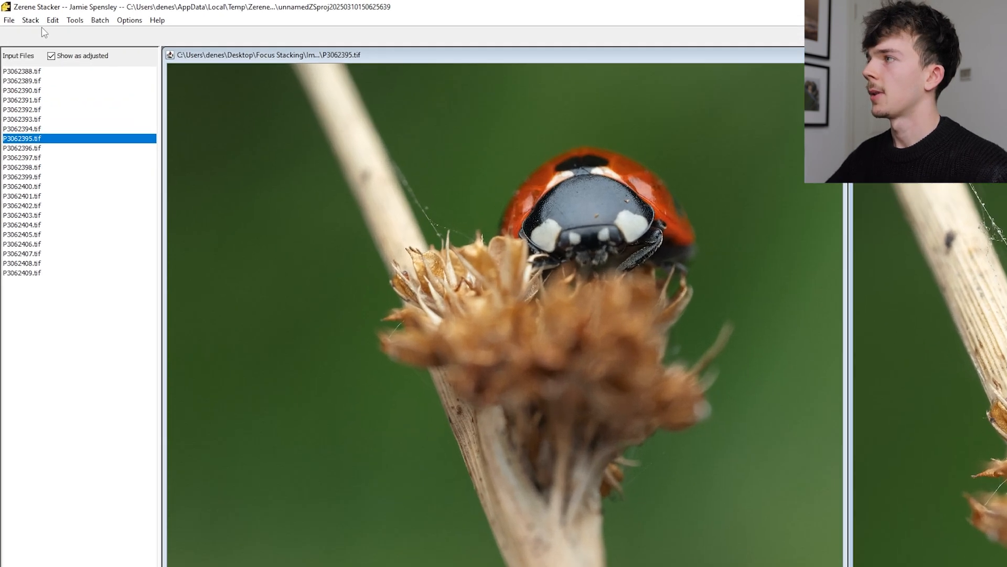
pyautogui.click(34, 13)
pyautogui.click(40, 22)
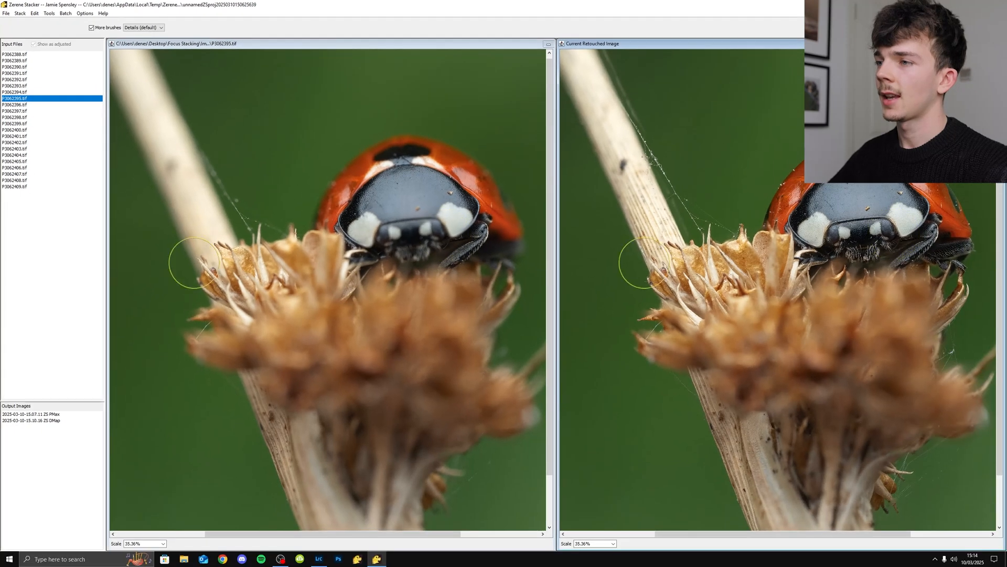
pyautogui.moveTo(391, 265); pyautogui.dragTo(327, 244)
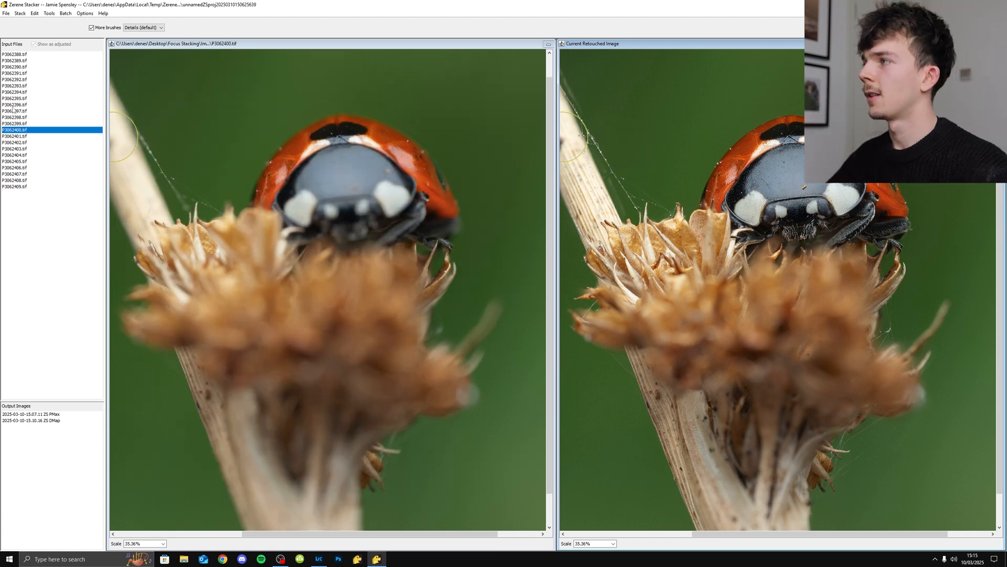
pyautogui.click(23, 55)
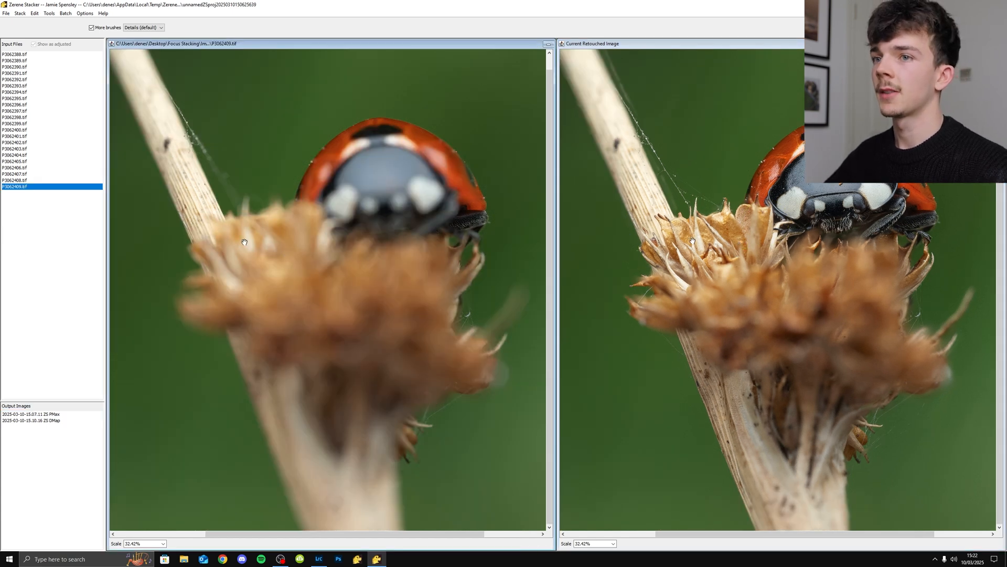
# Examine the retouched image up close along the stem's web strands, the seed head's edges and the ladybird's face and legs.
pyautogui.scroll(2, 244, 242)
pyautogui.moveTo(229, 217)
pyautogui.mouseDown()
pyautogui.moveTo(236, 210)
pyautogui.moveTo(287, 252)
pyautogui.moveTo(386, 263)
pyautogui.mouseUp()
pyautogui.scroll(2, 266, 190)
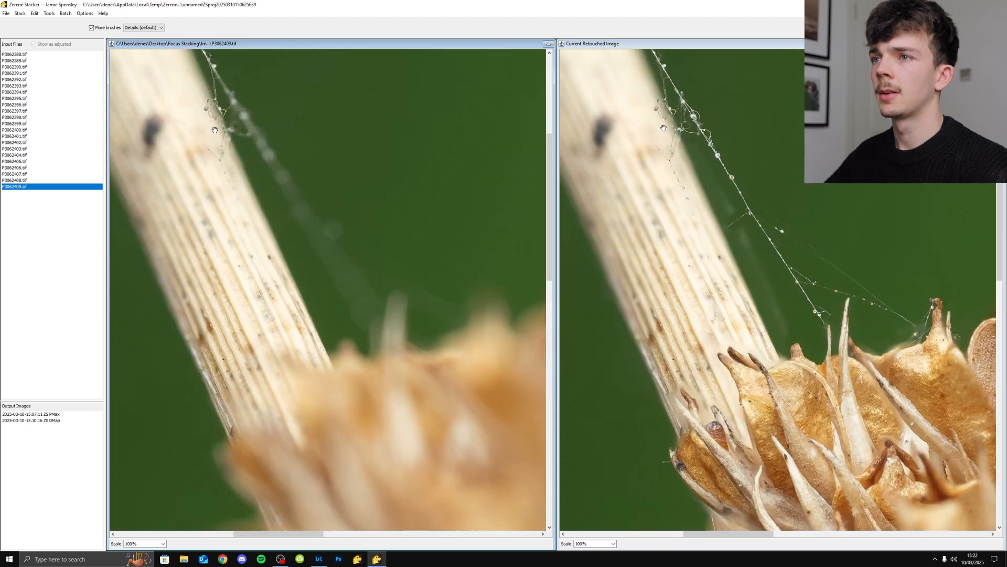
pyautogui.moveTo(215, 130); pyautogui.dragTo(379, 248)
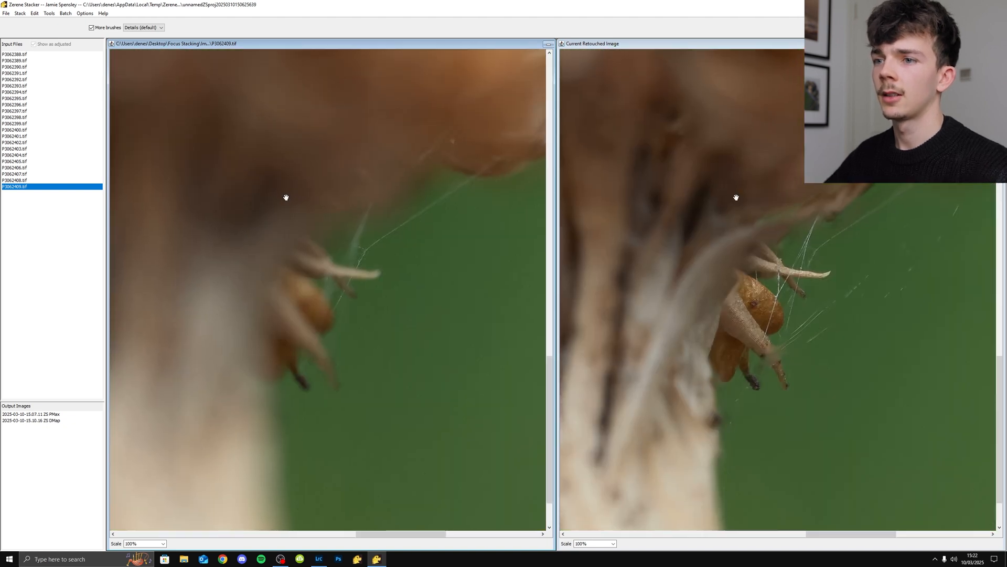
pyautogui.scroll(-1, 305, 194)
pyautogui.moveTo(363, 189); pyautogui.dragTo(299, 367)
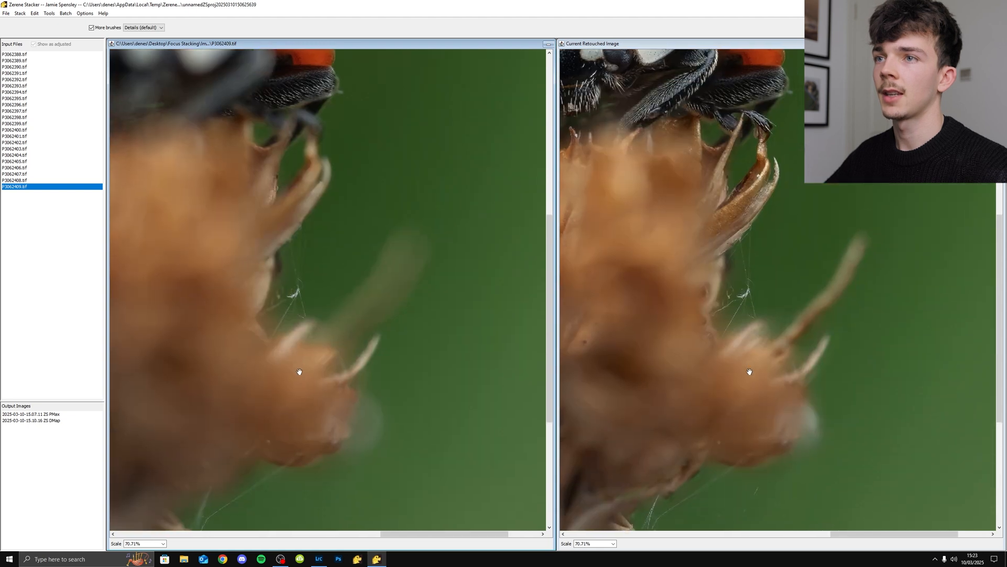
pyautogui.scroll(1, 299, 367)
pyautogui.moveTo(219, 205); pyautogui.dragTo(342, 264)
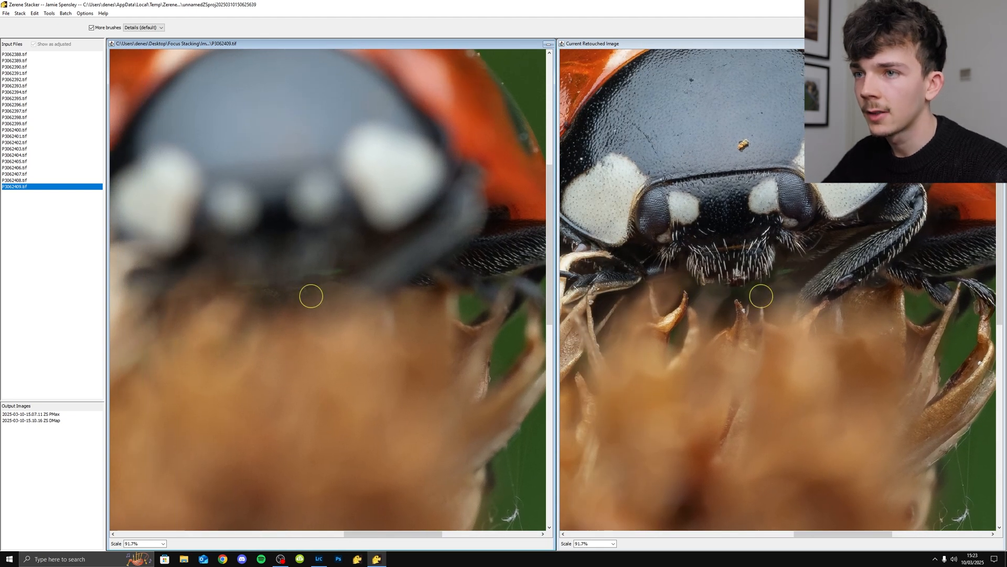
pyautogui.moveTo(309, 290); pyautogui.dragTo(294, 286)
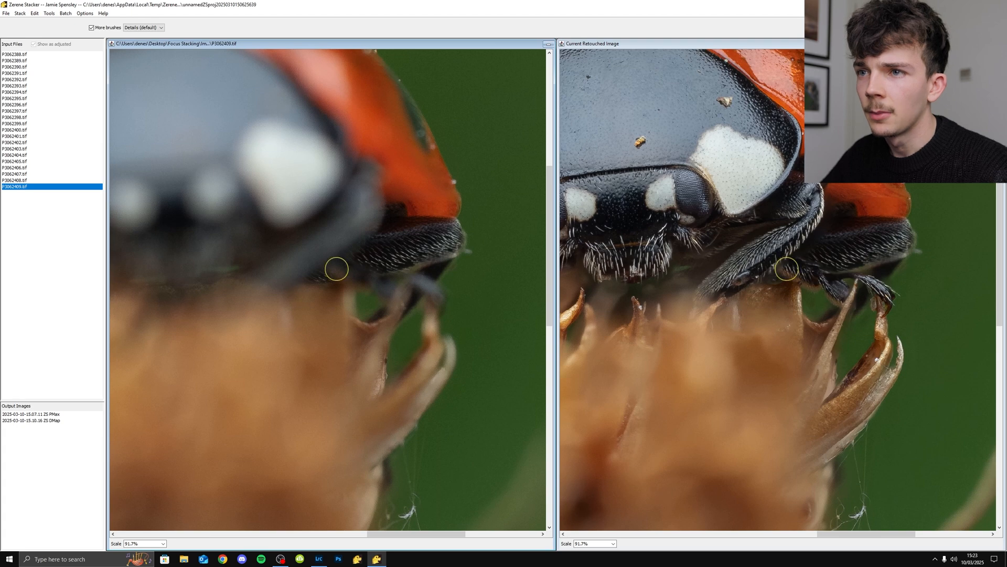
pyautogui.scroll(-3, 372, 272)
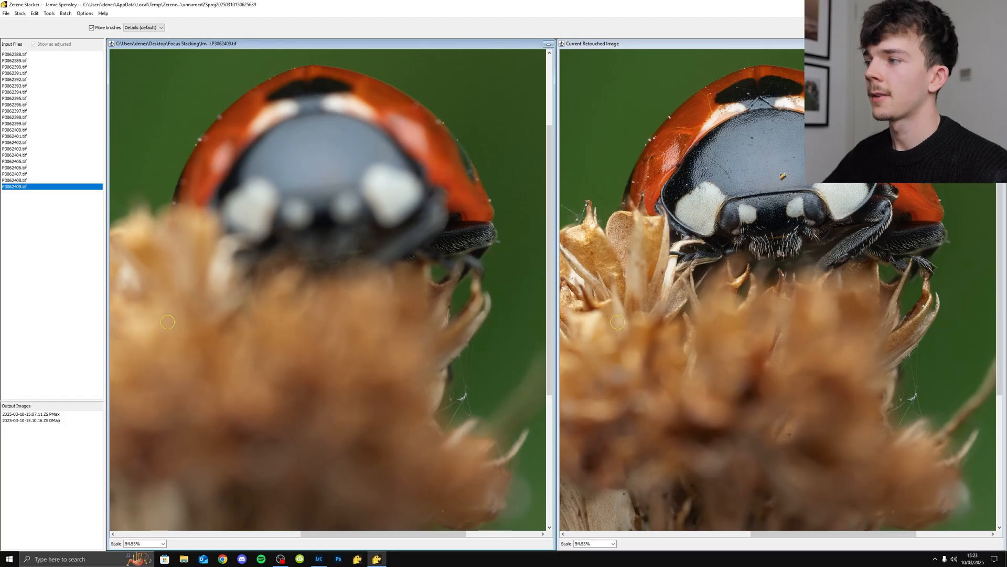
# Choose the PMax output as the retouching source for the area around the ladybird's front leg and the seed head.
pyautogui.click(33, 414)
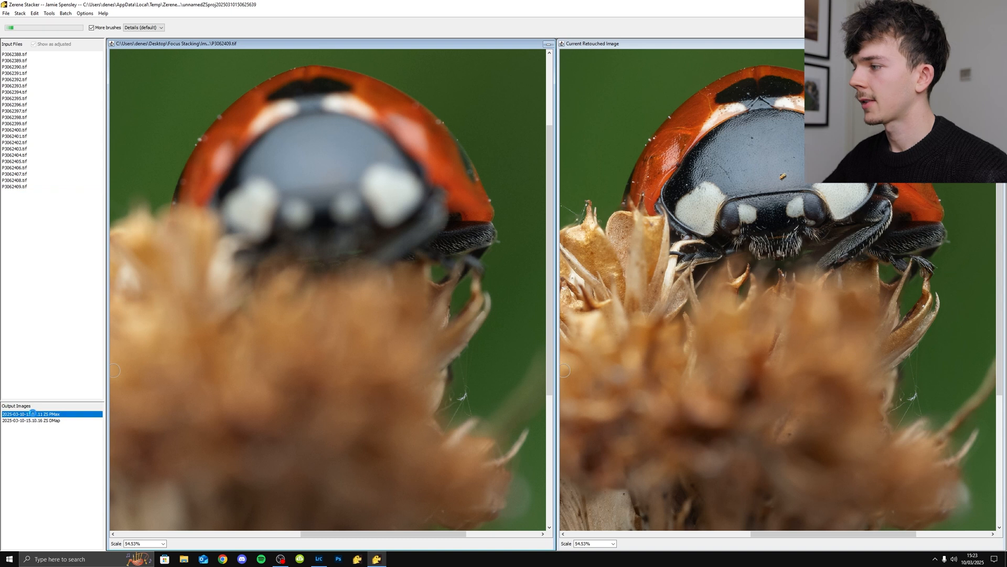
pyautogui.moveTo(253, 281); pyautogui.dragTo(370, 313)
pyautogui.scroll(4, 346, 275)
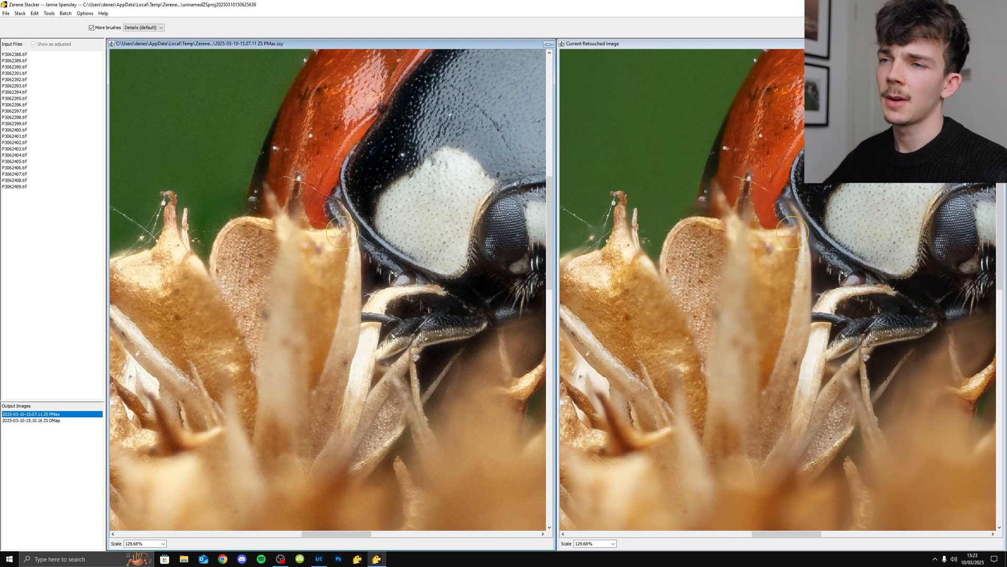
# Compare the PMax source with the retouched image around the ladybird's front leg and the neighbouring seed-head tip.
pyautogui.moveTo(342, 232); pyautogui.dragTo(308, 235)
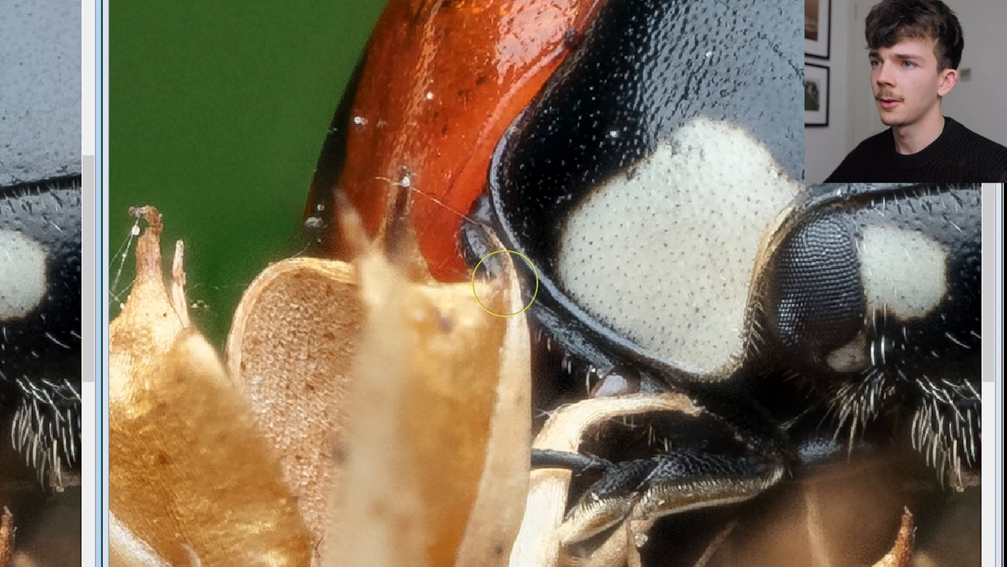
pyautogui.press('f')
pyautogui.press('f')
pyautogui.press('f')
pyautogui.press('f')
pyautogui.press('f')
pyautogui.press('f')
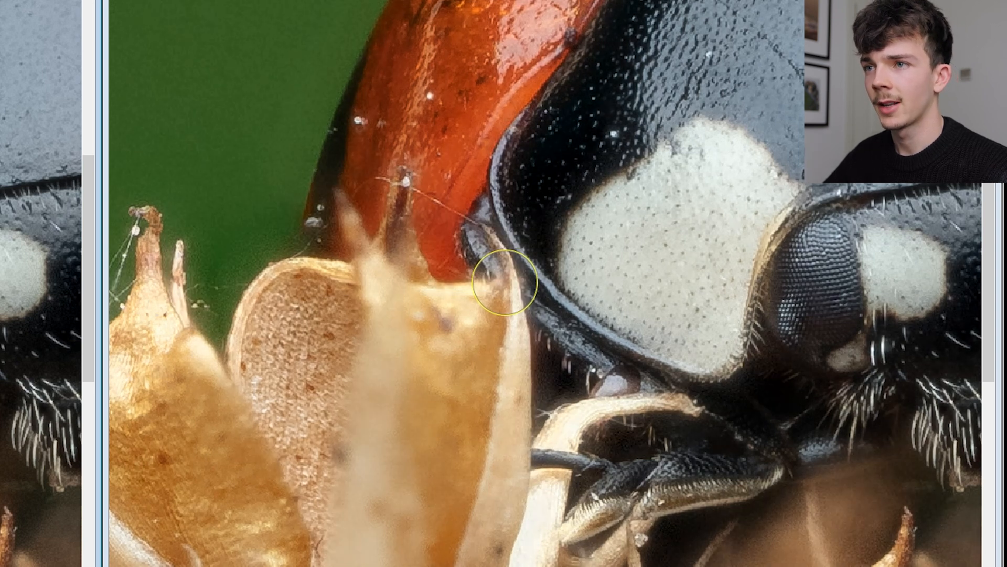
pyautogui.press('f')
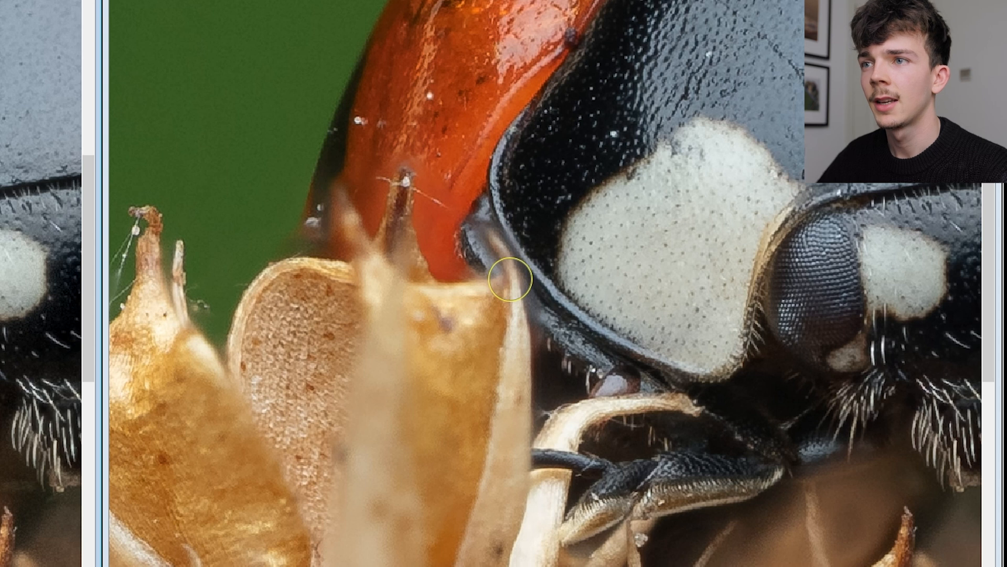
# Paint the PMax detail over the ladybird's front leg, the seed-head tip beside it and the web strand across the wing case.
pyautogui.moveTo(512, 262)
pyautogui.mouseDown()
pyautogui.moveTo(479, 231)
pyautogui.moveTo(524, 280)
pyautogui.moveTo(533, 318)
pyautogui.mouseUp()
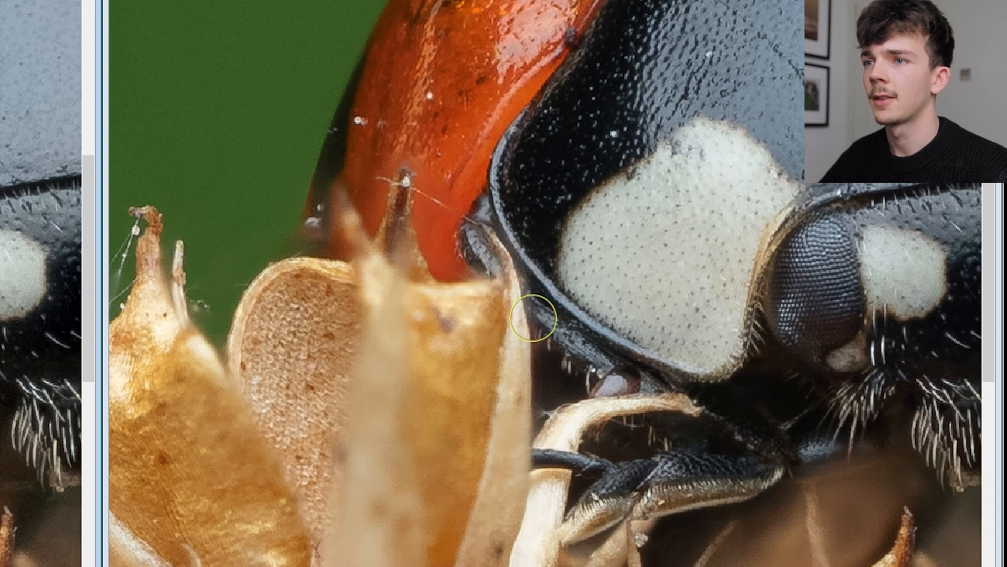
pyautogui.moveTo(475, 277); pyautogui.dragTo(478, 263)
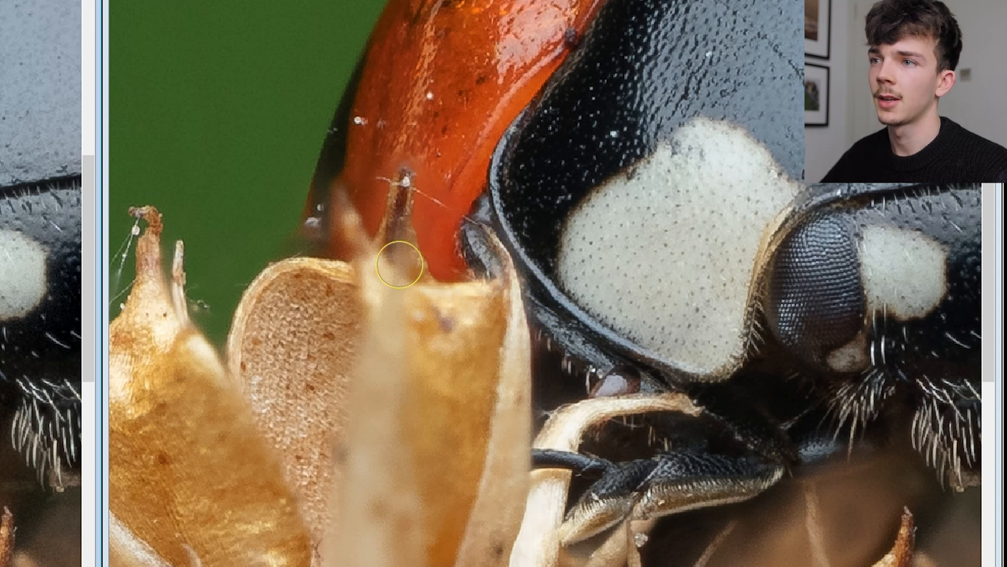
pyautogui.moveTo(422, 241)
pyautogui.mouseDown()
pyautogui.moveTo(387, 175)
pyautogui.moveTo(427, 214)
pyautogui.moveTo(351, 247)
pyautogui.moveTo(355, 182)
pyautogui.moveTo(393, 247)
pyautogui.moveTo(427, 247)
pyautogui.mouseUp()
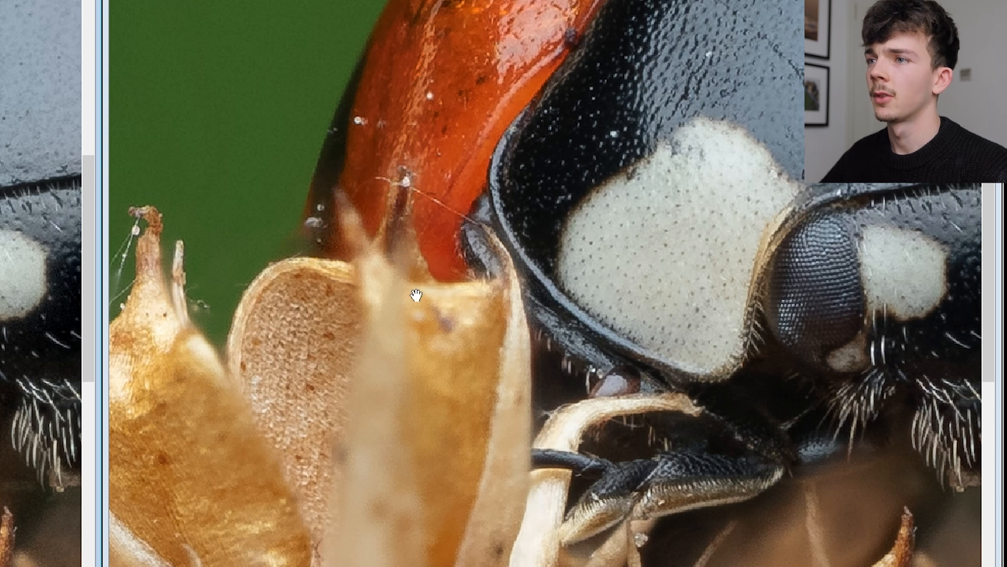
pyautogui.moveTo(394, 327); pyautogui.dragTo(484, 223)
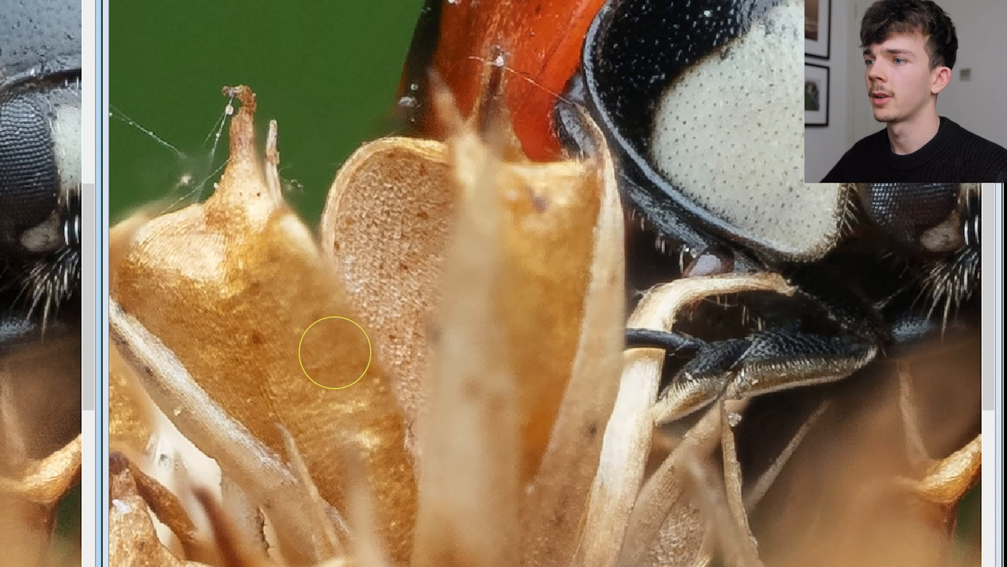
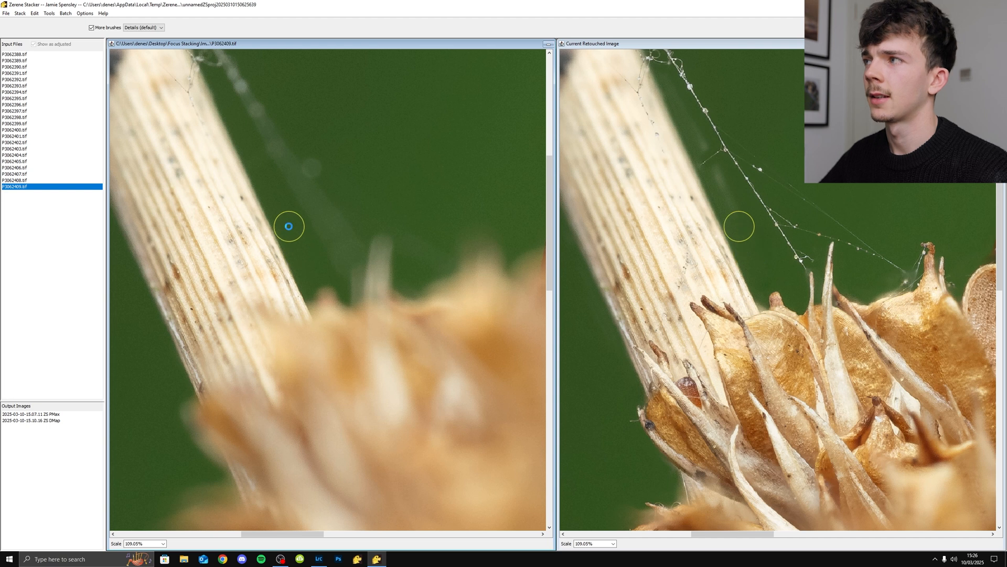
# Paint the background from P3062409.tif over the ghosted web strand beside the stem, just above the seed head.
pyautogui.press('f')
pyautogui.press('f')
pyautogui.moveTo(715, 175); pyautogui.dragTo(726, 204)
pyautogui.press('f')
pyautogui.moveTo(698, 146); pyautogui.dragTo(724, 191)
pyautogui.press('f')
pyautogui.press(']')
pyautogui.press('f')
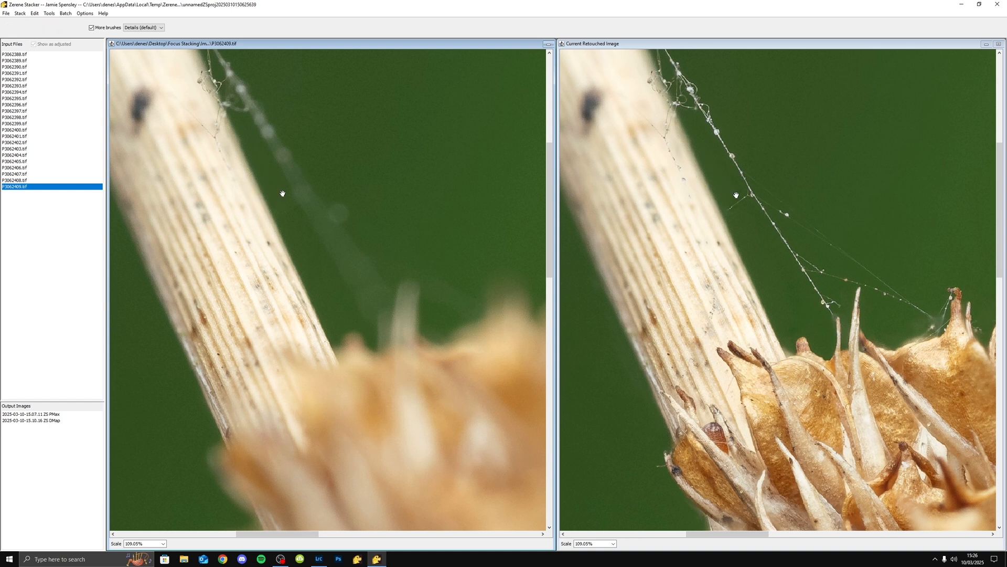
pyautogui.scroll(-8, 282, 193)
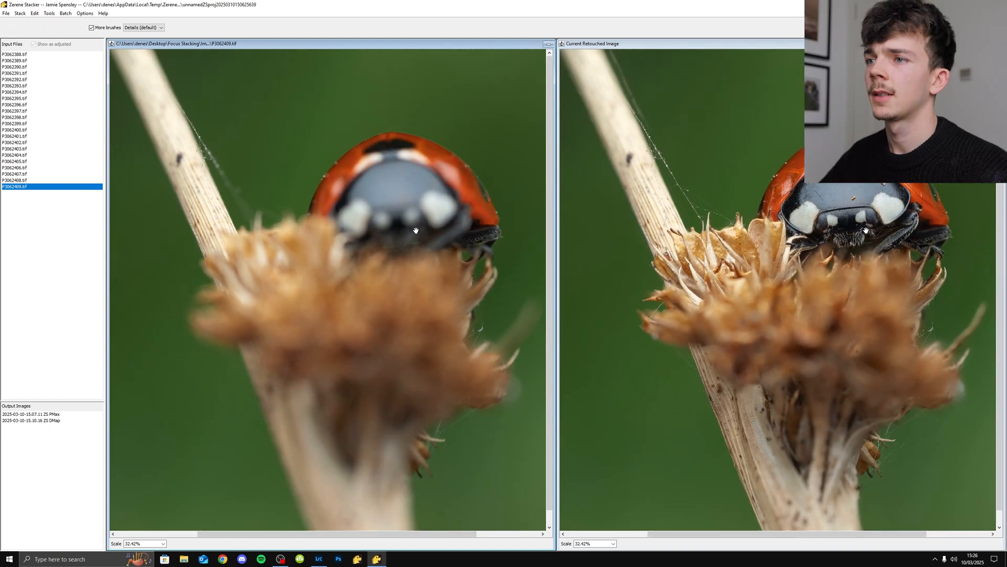
# Paint P3062409.tif over the blurred ghost strand along the upper stem, adjusting the brush size and checking against the source.
pyautogui.moveTo(416, 230); pyautogui.dragTo(334, 209)
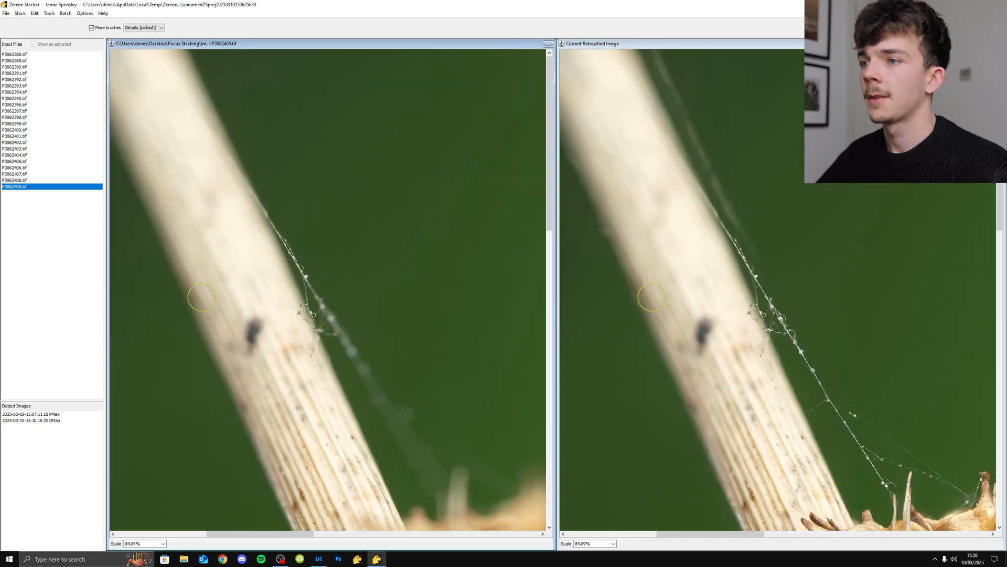
pyautogui.press(']')
pyautogui.press(']')
pyautogui.press(']')
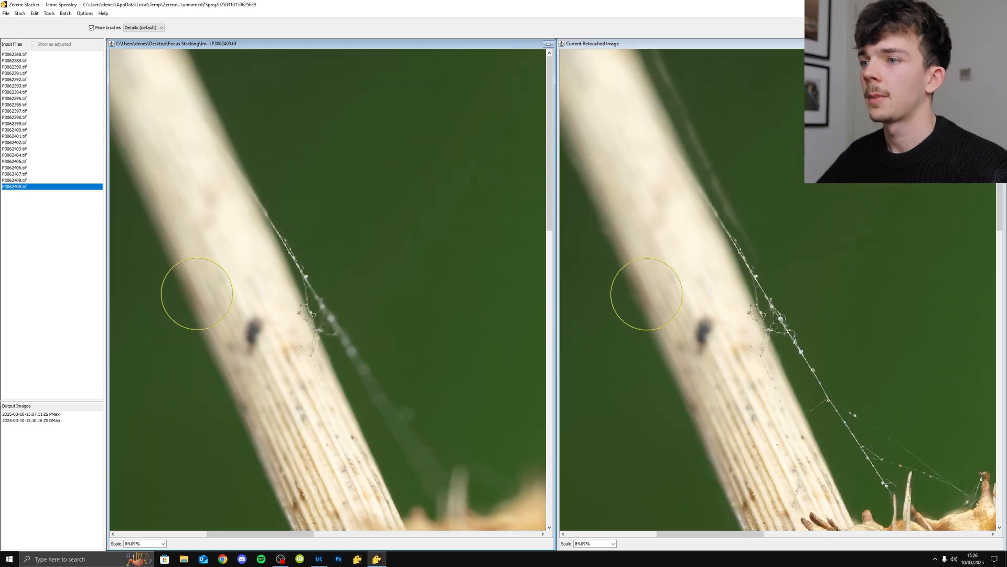
pyautogui.moveTo(187, 226); pyautogui.dragTo(248, 226)
pyautogui.press(']')
pyautogui.press(']')
pyautogui.press(']')
pyautogui.press(']')
pyautogui.press('[')
pyautogui.press('[')
pyautogui.press('s')
pyautogui.press('[')
pyautogui.press('s')
pyautogui.press('[')
pyautogui.press('[')
pyautogui.press('s')
pyautogui.press(']')
pyautogui.press(']')
pyautogui.press(']')
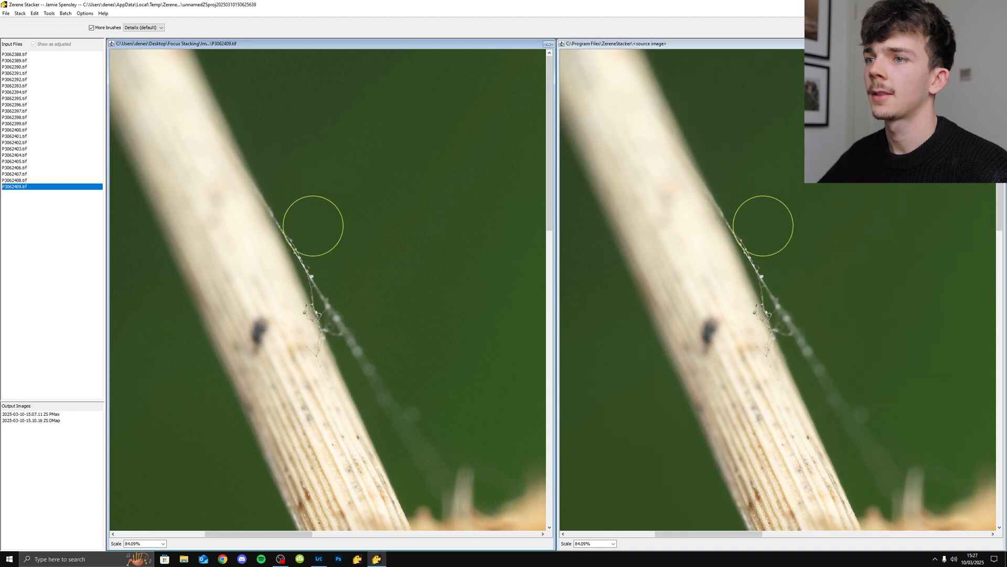
# Enlarge the brush and cover the remaining ghost strand near the upper end of the stem with P3062409.tif.
pyautogui.moveTo(269, 158); pyautogui.dragTo(311, 157)
pyautogui.press(']')
pyautogui.press(']')
pyautogui.press(']')
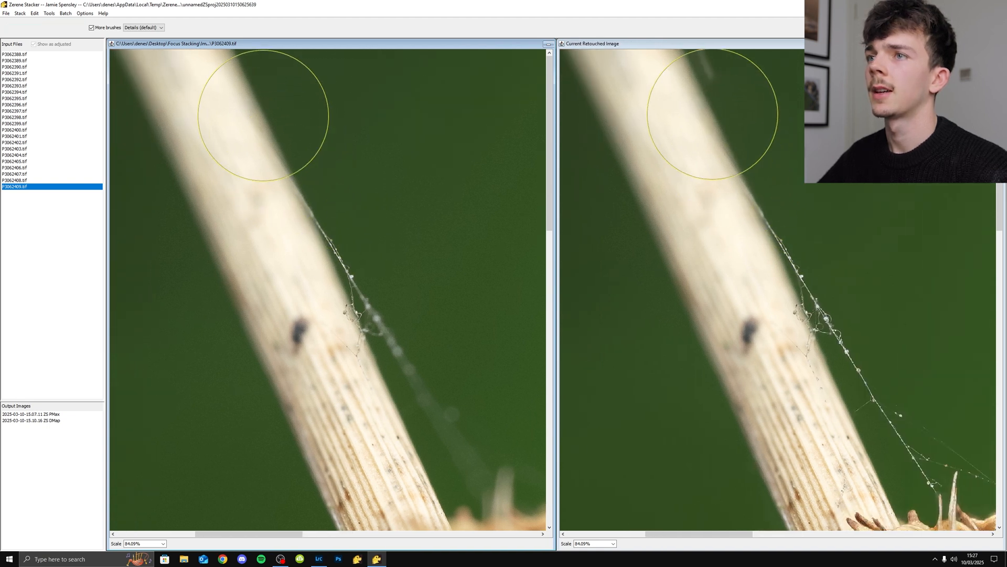
pyautogui.moveTo(288, 199); pyautogui.dragTo(274, 145)
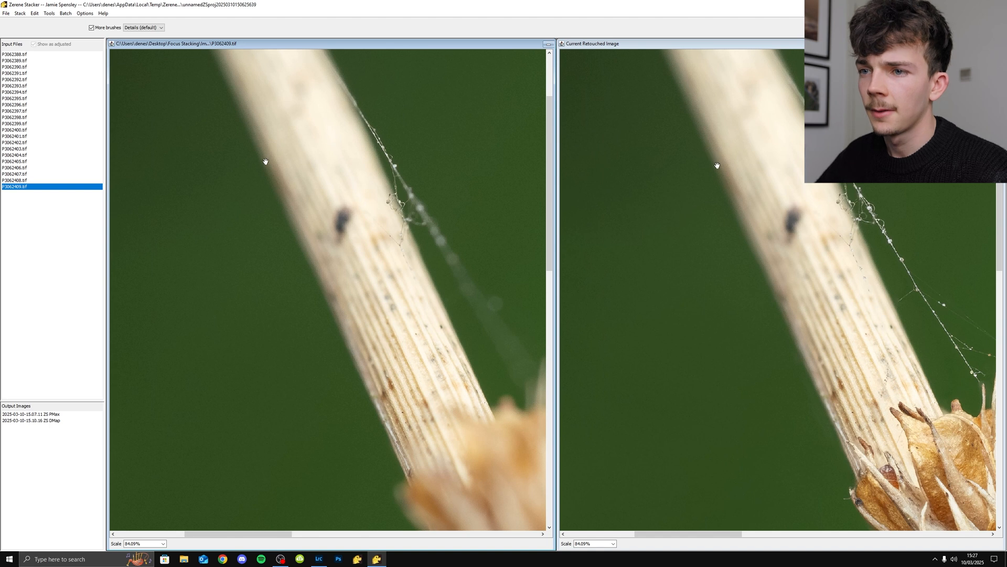
# Examine the retouched stem, its background and the seed head for remaining artefacts.
pyautogui.moveTo(278, 232); pyautogui.dragTo(243, 140)
pyautogui.scroll(-2, 354, 246)
pyautogui.moveTo(250, 198); pyautogui.dragTo(262, 178)
pyautogui.scroll(-1, 282, 169)
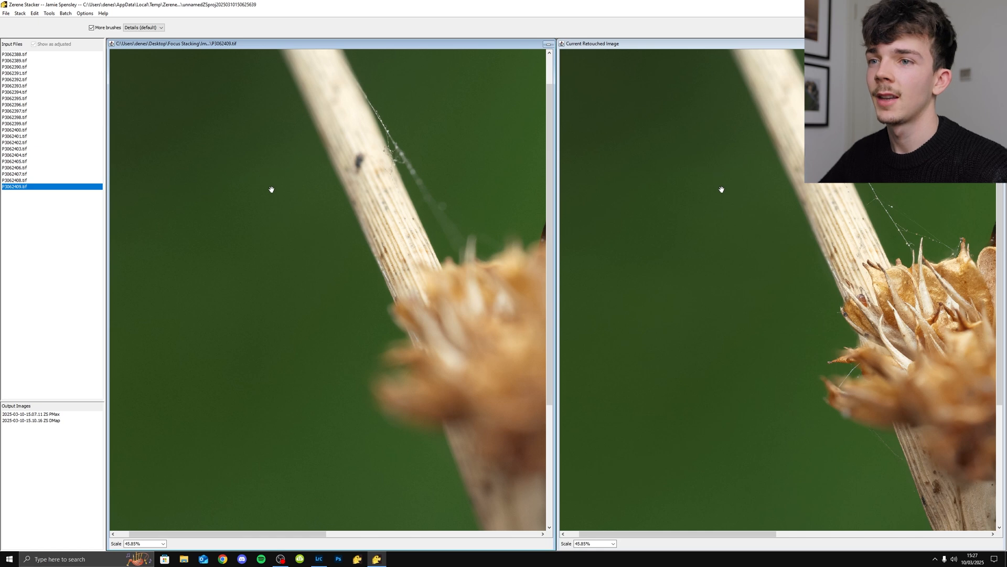
pyautogui.scroll(-4, 271, 189)
pyautogui.scroll(8, 344, 273)
pyautogui.moveTo(366, 273); pyautogui.dragTo(321, 209)
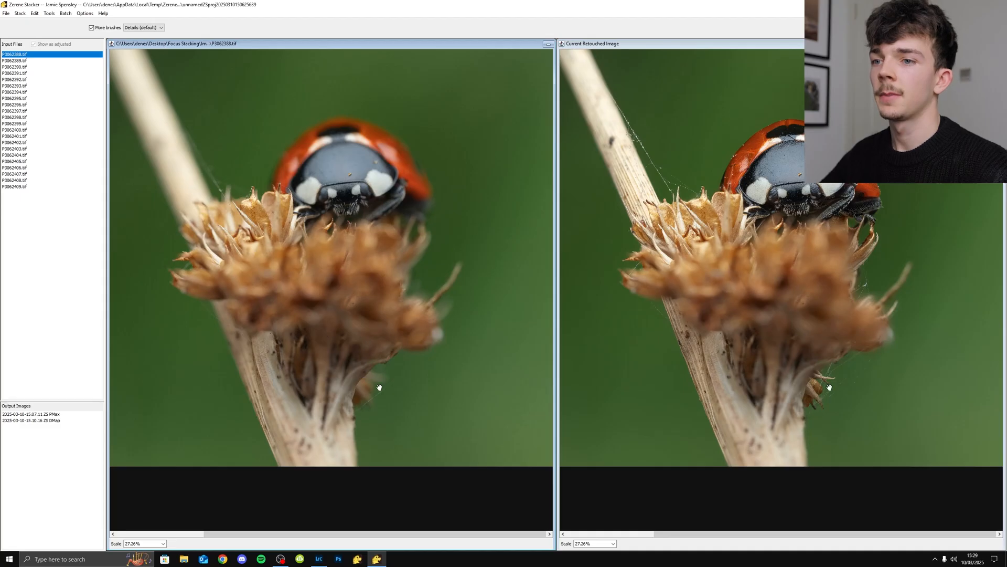
# Compare the first source frames around the web strands beneath the seed head and choose P3062388.tif as the retouching source.
pyautogui.scroll(5, 376, 387)
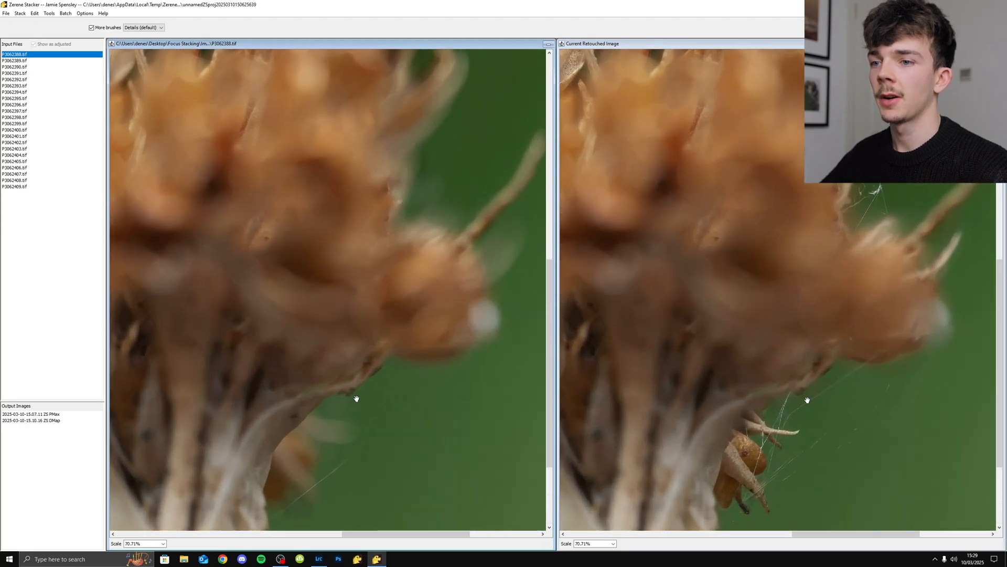
pyautogui.moveTo(356, 399)
pyautogui.mouseDown()
pyautogui.moveTo(326, 355)
pyautogui.moveTo(334, 301)
pyautogui.mouseUp()
pyautogui.scroll(5, 326, 355)
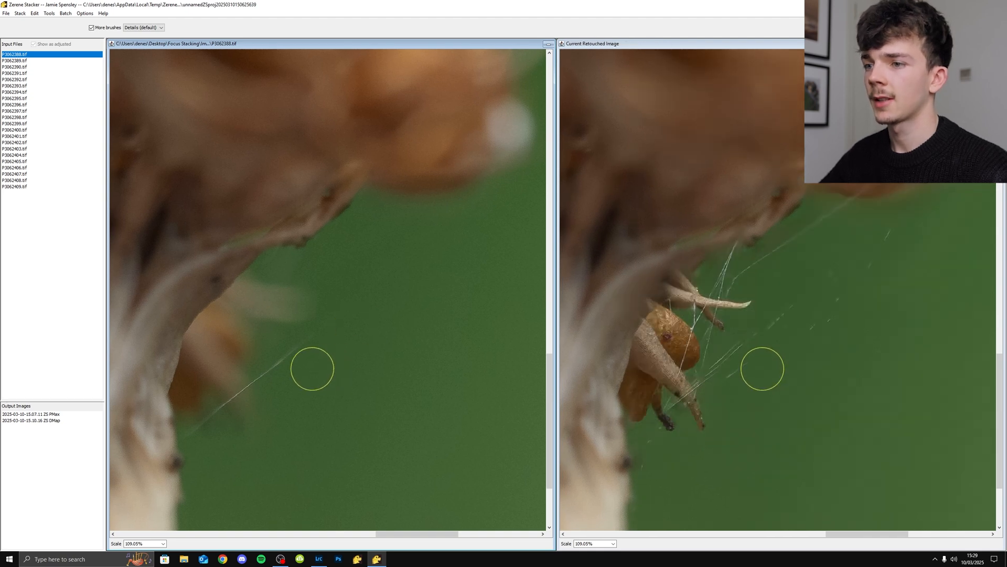
pyautogui.press('Down')
pyautogui.press('Down')
pyautogui.press('Down')
pyautogui.press('Up')
pyautogui.press('Up')
pyautogui.press('Up')
pyautogui.press('Up')
pyautogui.press('Up')
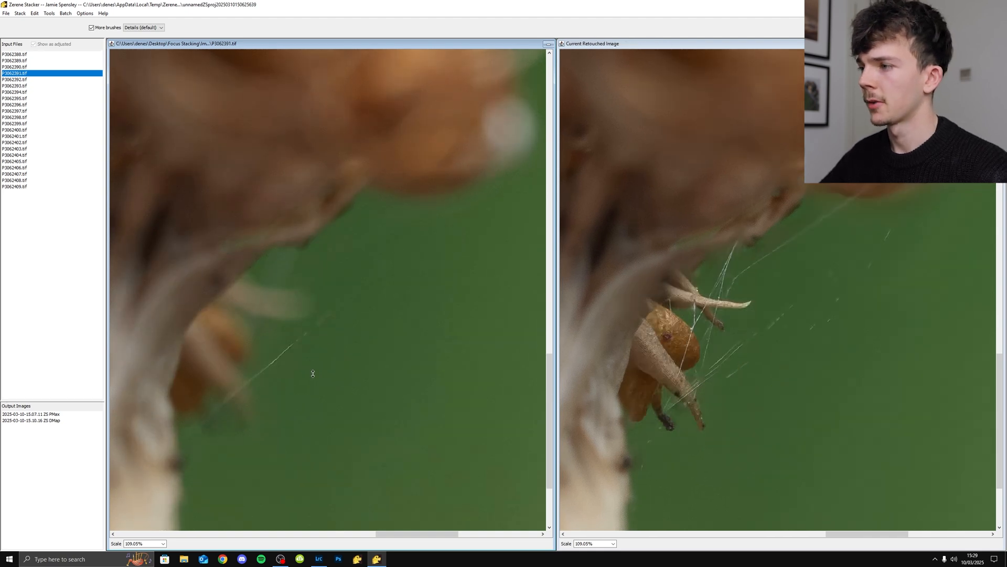
pyautogui.press('Down')
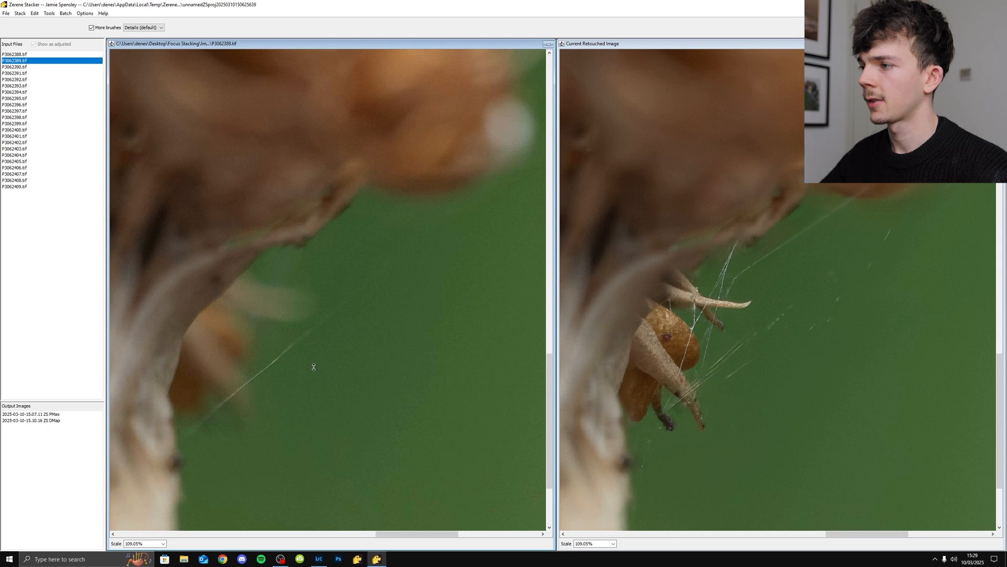
pyautogui.press('Down')
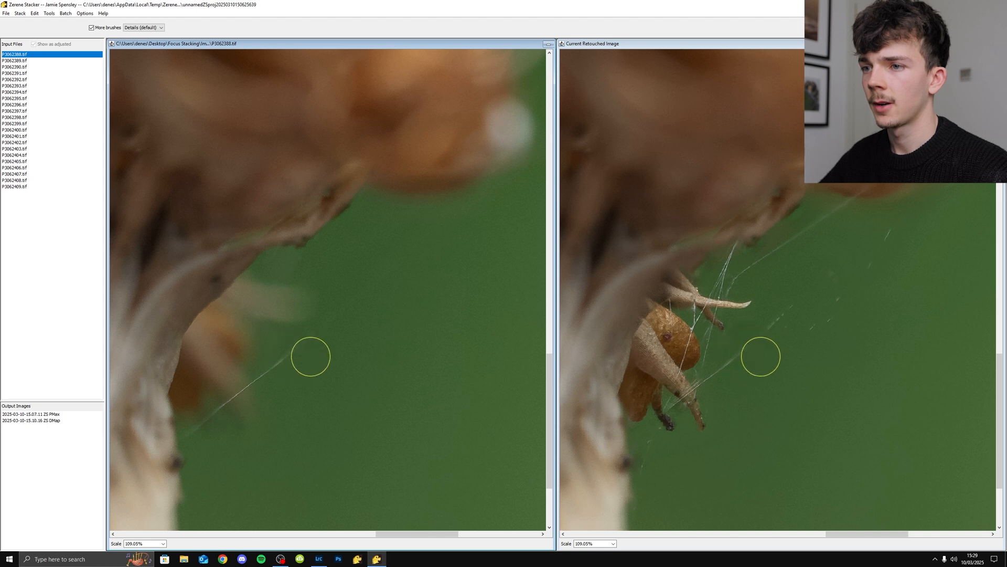
# Paint P3062388.tif over the broken web-strand fragments in the green background beneath the seed head, varying the brush size.
pyautogui.scroll(7, 372, 341)
pyautogui.press('s')
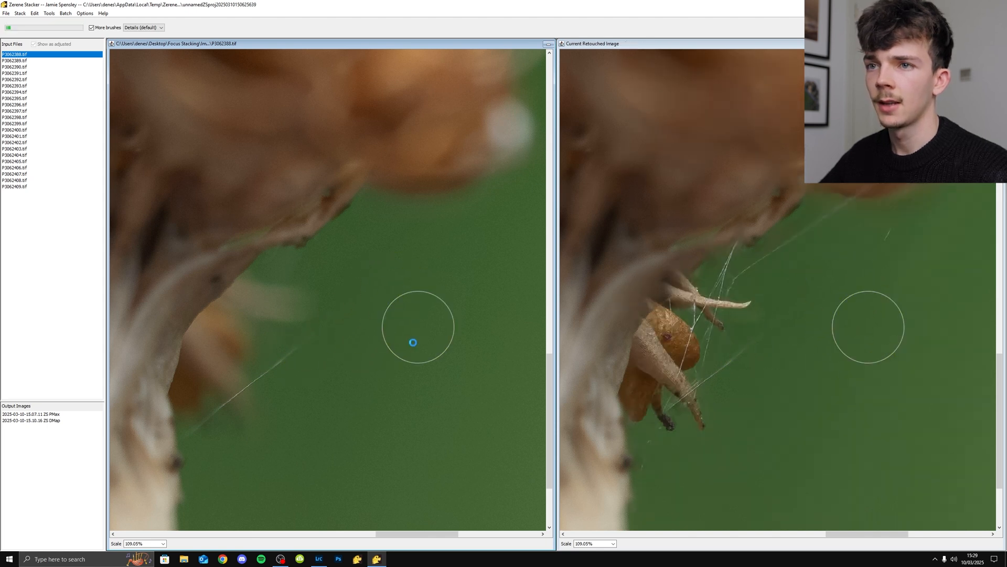
pyautogui.scroll(-5, 423, 310)
pyautogui.press('s')
pyautogui.press('s')
pyautogui.scroll(-5, 310, 342)
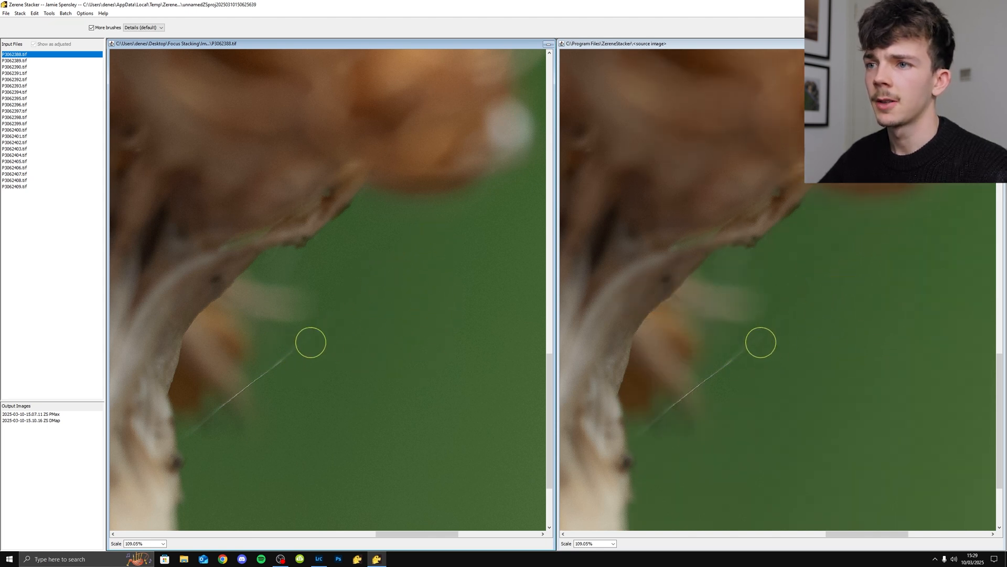
pyautogui.moveTo(293, 381); pyautogui.dragTo(313, 334)
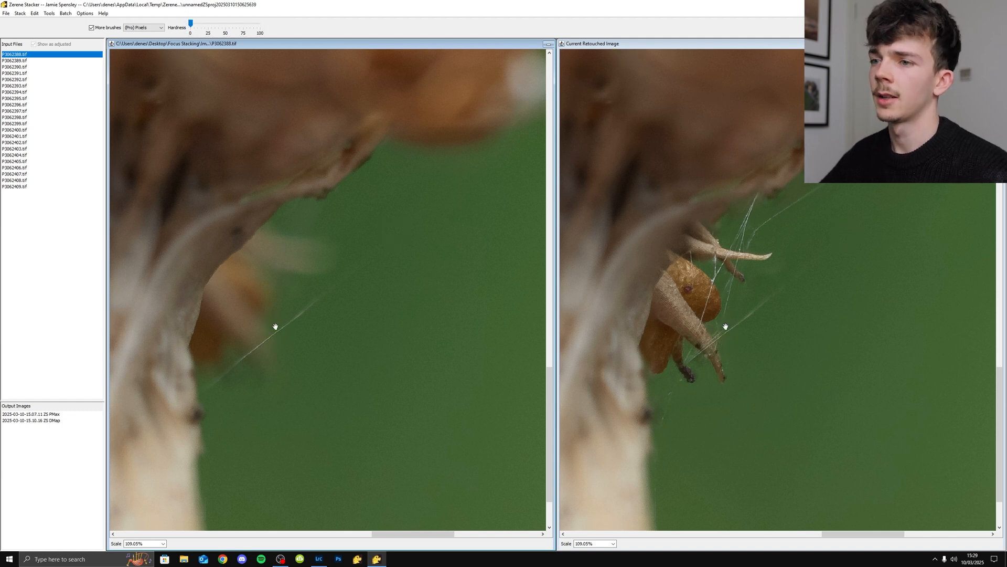
# Choose P3062402.tif as the retouching source for the orange pod beneath the seed head and reduce the brush size.
pyautogui.moveTo(275, 326); pyautogui.dragTo(289, 320)
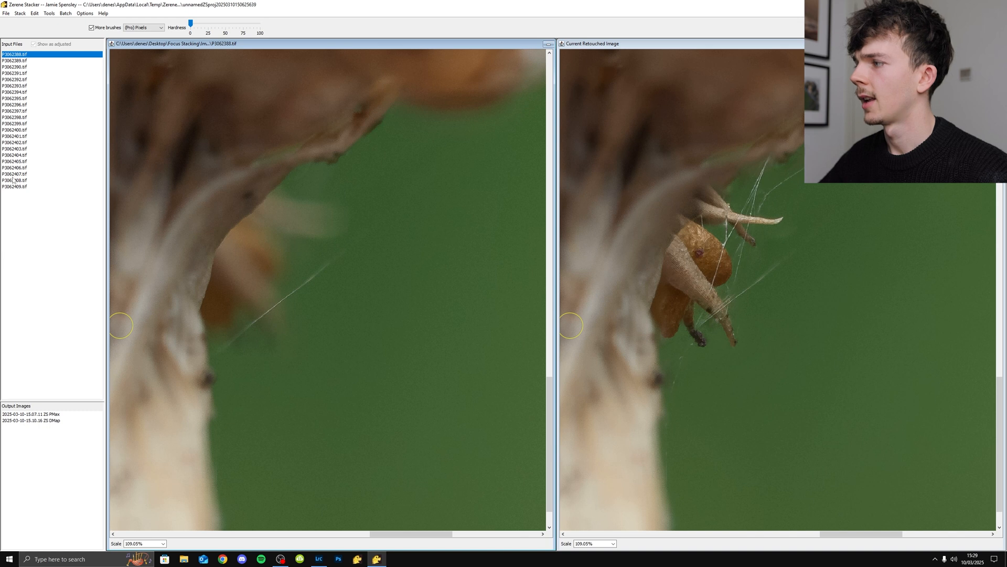
pyautogui.click(14, 129)
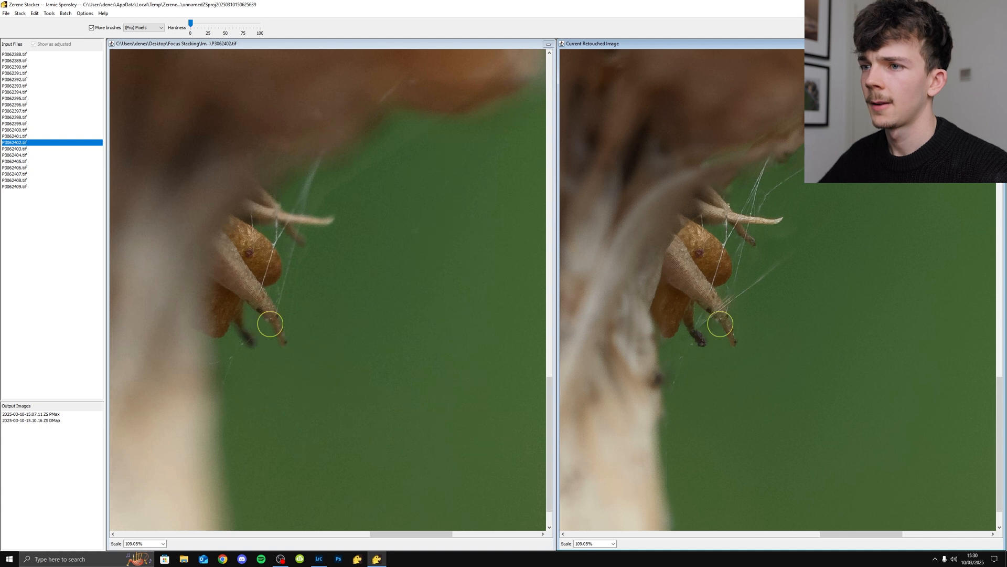
pyautogui.scroll(3, 267, 320)
pyautogui.press('s')
pyautogui.press('[')
pyautogui.press('[')
pyautogui.press('[')
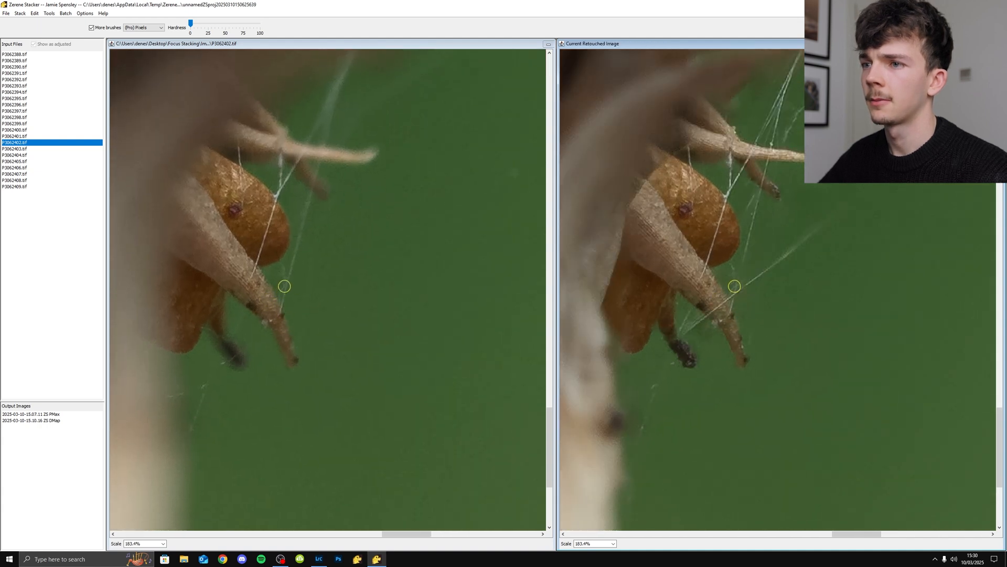
# Compare P3062402.tif with the retouched image where the web strand crosses the orange pod's spine, trying different brush sizes.
pyautogui.press('s')
pyautogui.press('s')
pyautogui.press('s')
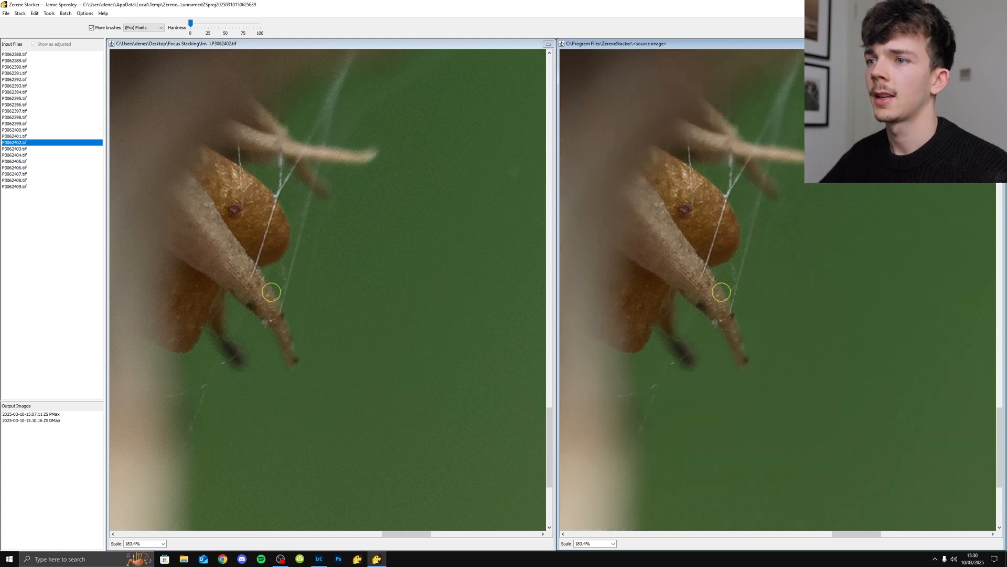
pyautogui.press('s')
pyautogui.scroll(-3, 255, 305)
pyautogui.press('s')
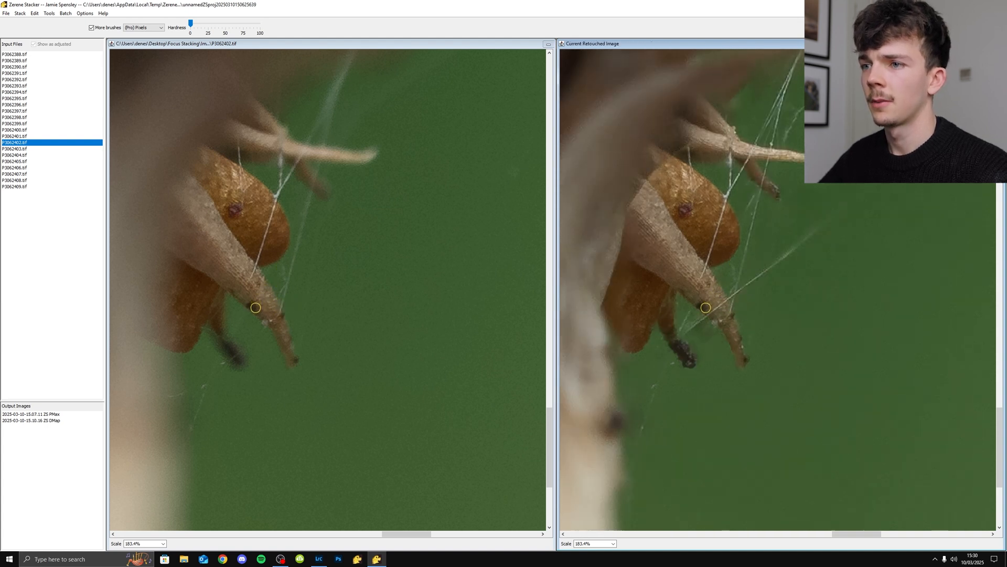
pyautogui.press('s')
pyautogui.scroll(3, 698, 316)
pyautogui.press('s')
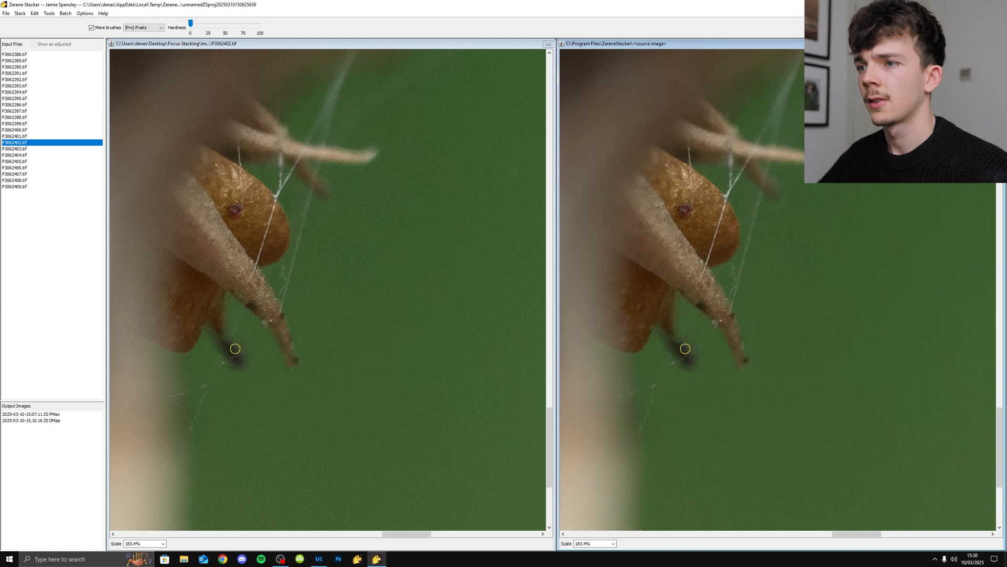
pyautogui.scroll(-2, 687, 324)
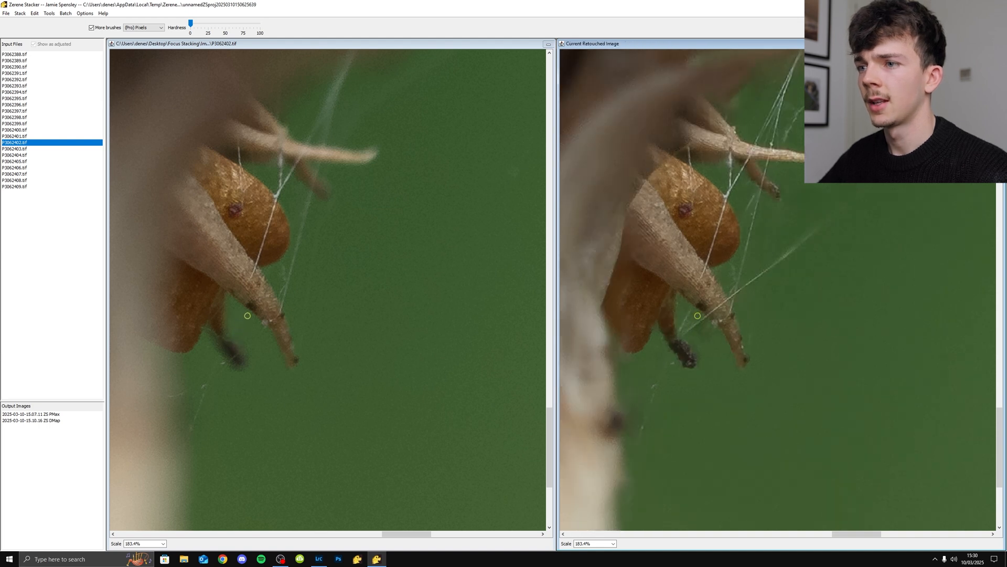
pyautogui.press('s')
pyautogui.scroll(3, 716, 333)
pyautogui.press('s')
pyautogui.moveTo(720, 286); pyautogui.dragTo(714, 335)
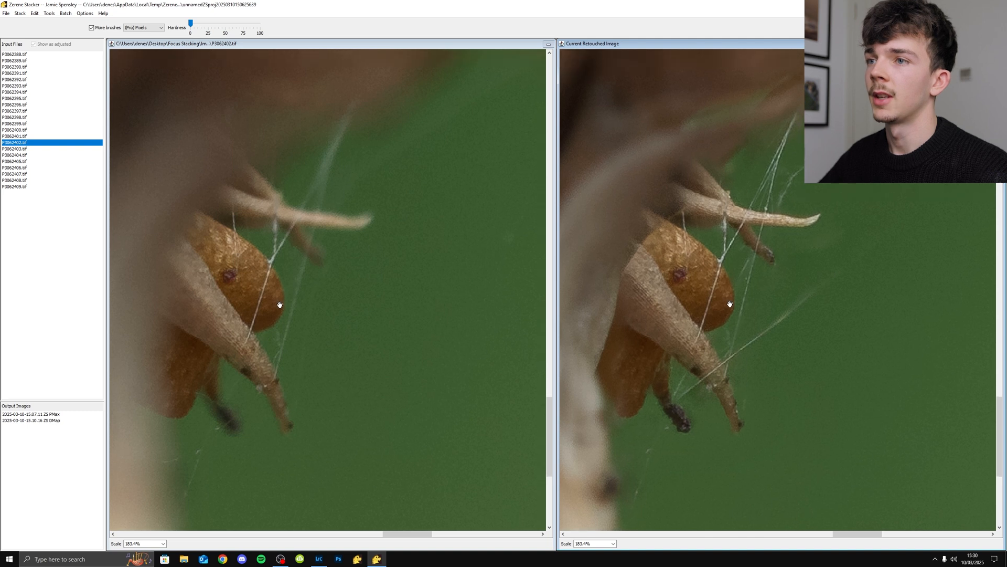
pyautogui.scroll(-1, 275, 294)
pyautogui.scroll(1, 275, 316)
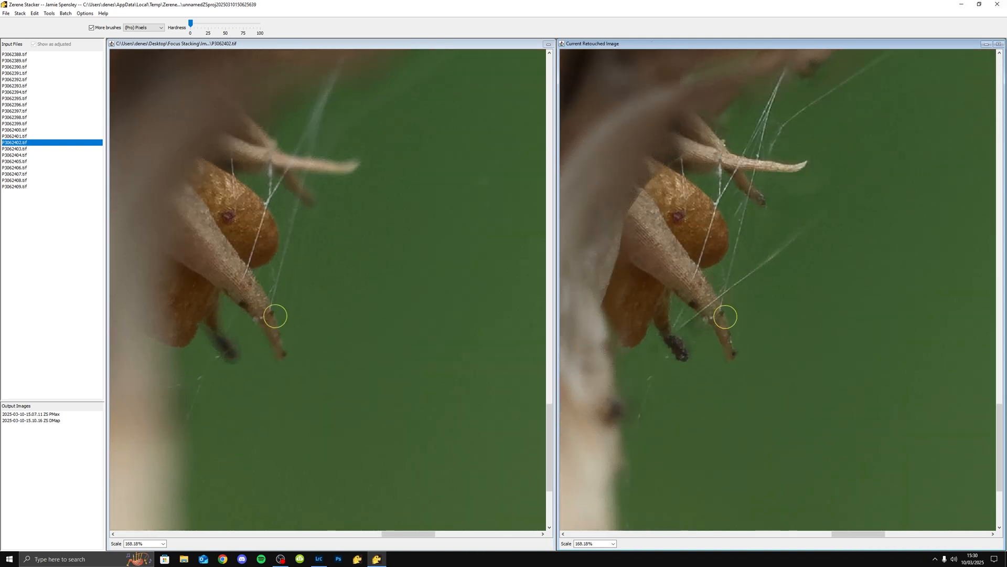
pyautogui.scroll(-5, 715, 362)
pyautogui.scroll(5, 792, 250)
pyautogui.scroll(-10, 860, 426)
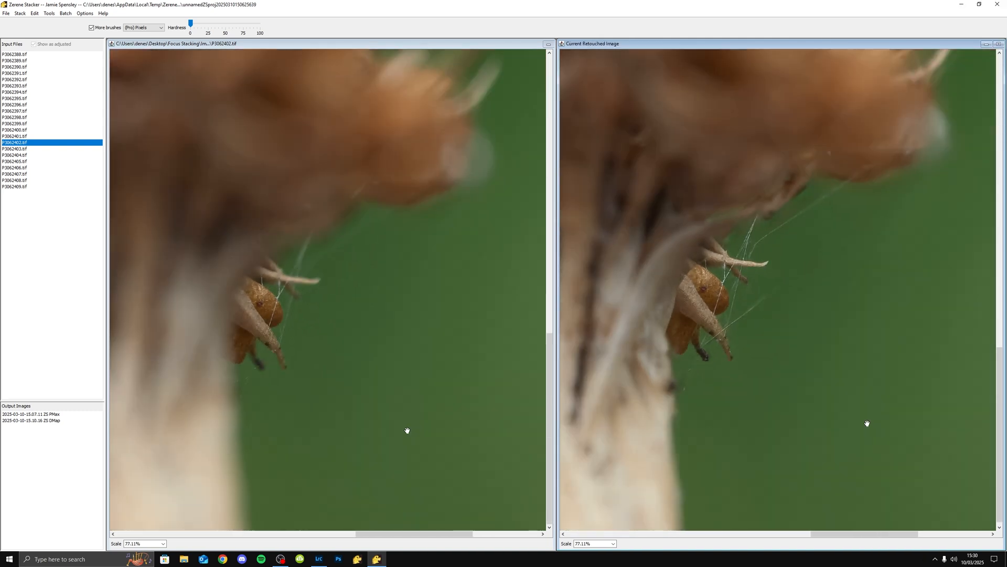
# Commit the retouching on the stacked ladybird image.
pyautogui.scroll(8, 801, 274)
pyautogui.scroll(3, 382, 209)
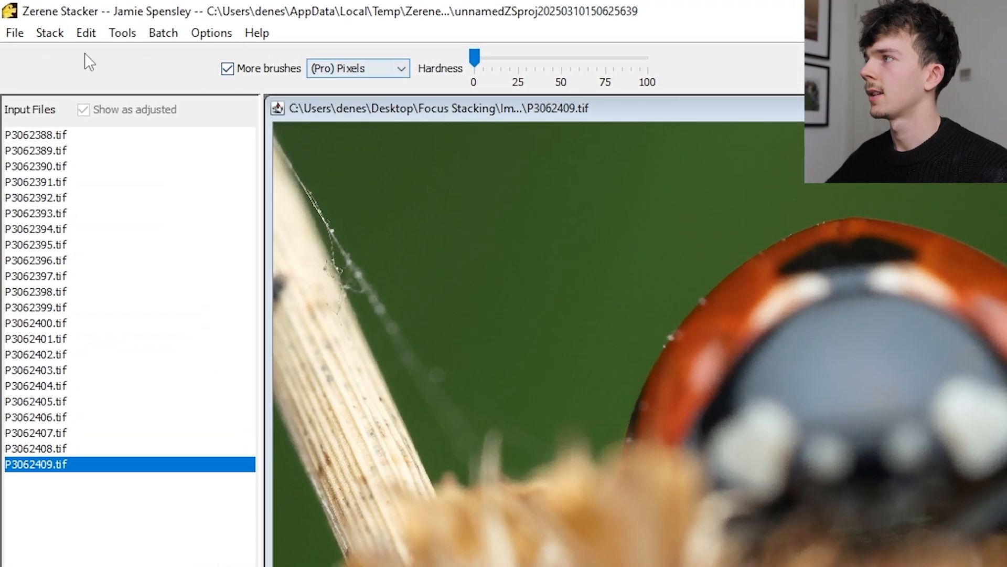
pyautogui.click(84, 32)
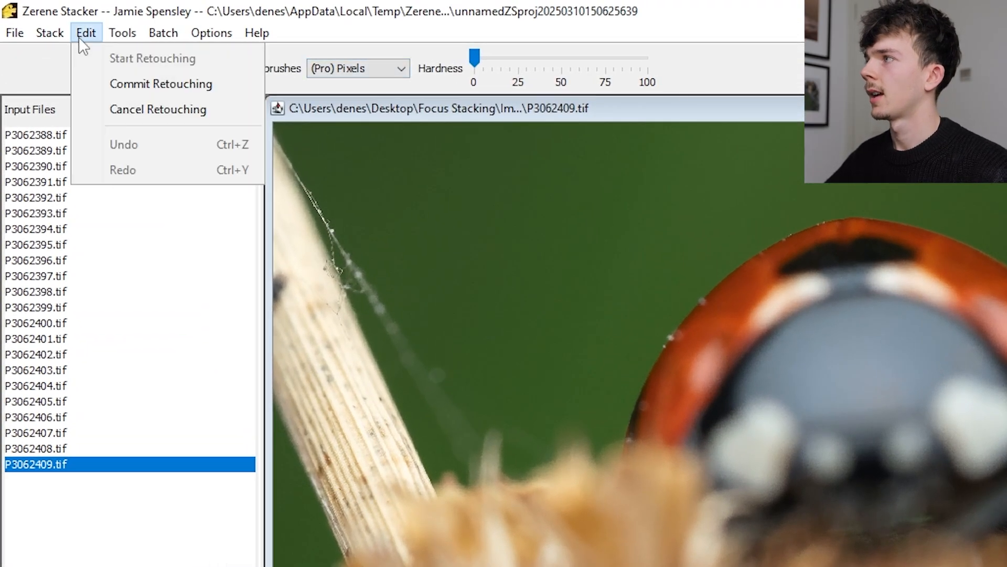
pyautogui.click(117, 76)
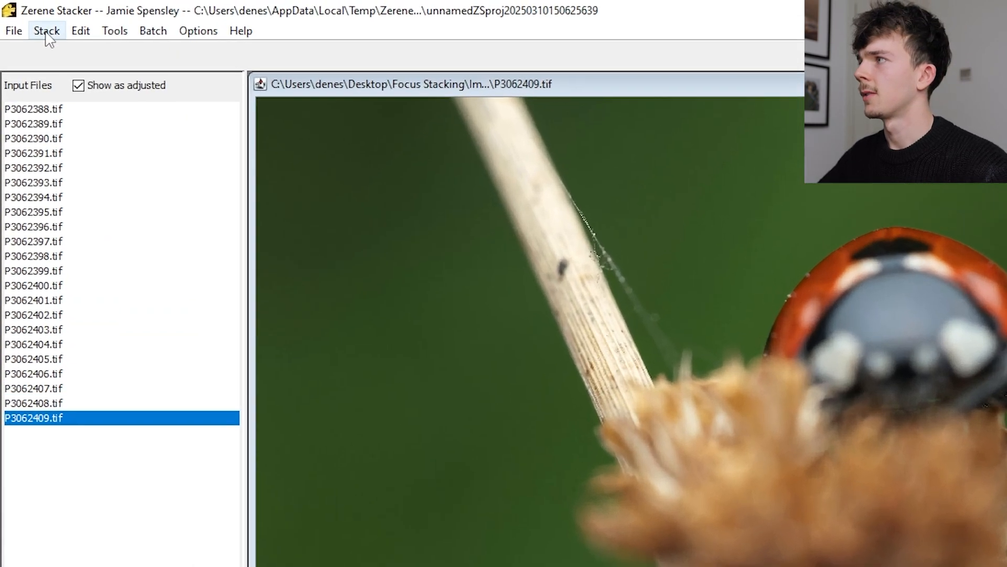
# Save the retouched output as an uncompressed 16-bit RGB TIFF named Test in the Images folder.
pyautogui.click(5, 13)
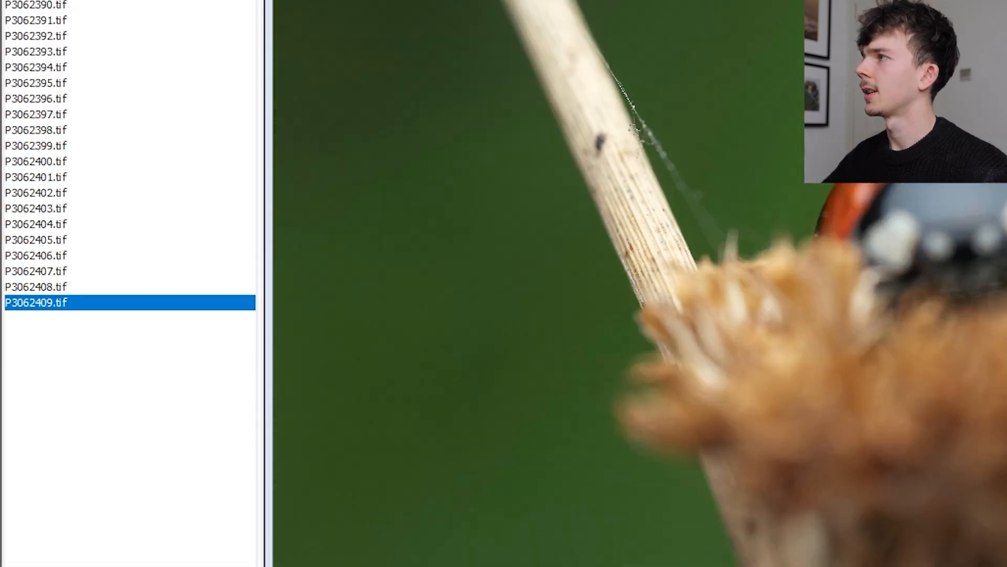
pyautogui.click(15, 33)
pyautogui.click(71, 126)
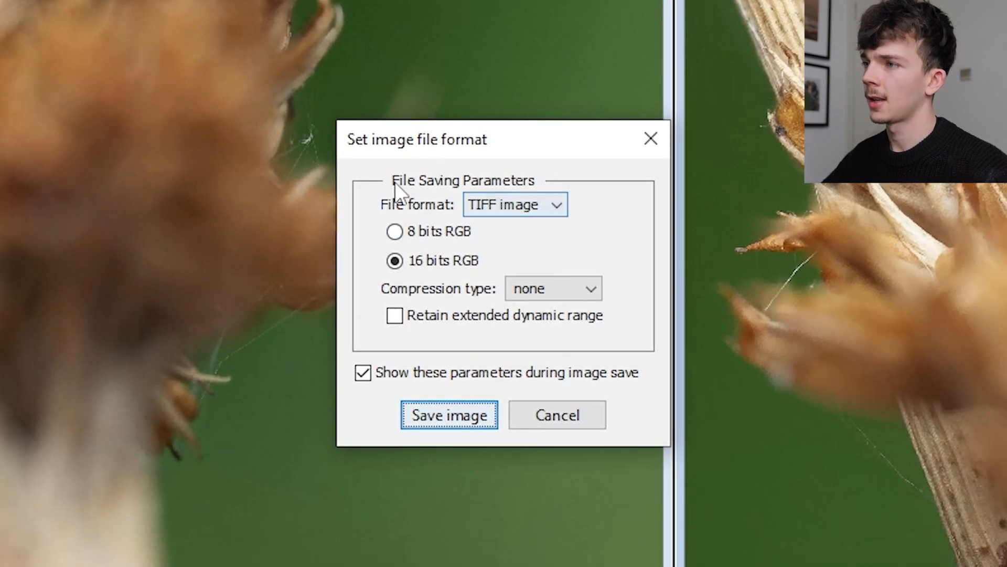
pyautogui.moveTo(417, 150); pyautogui.dragTo(383, 101)
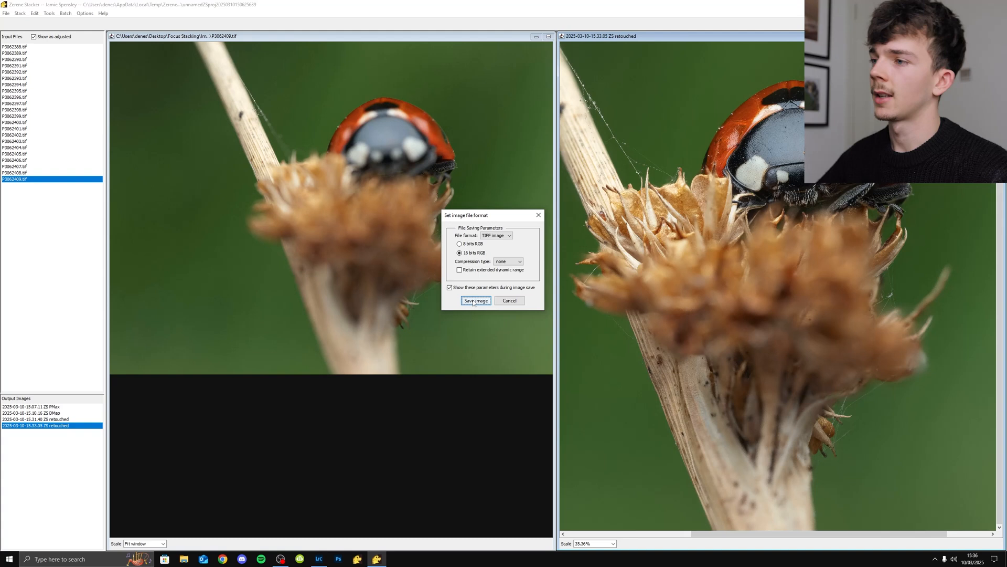
pyautogui.click(475, 301)
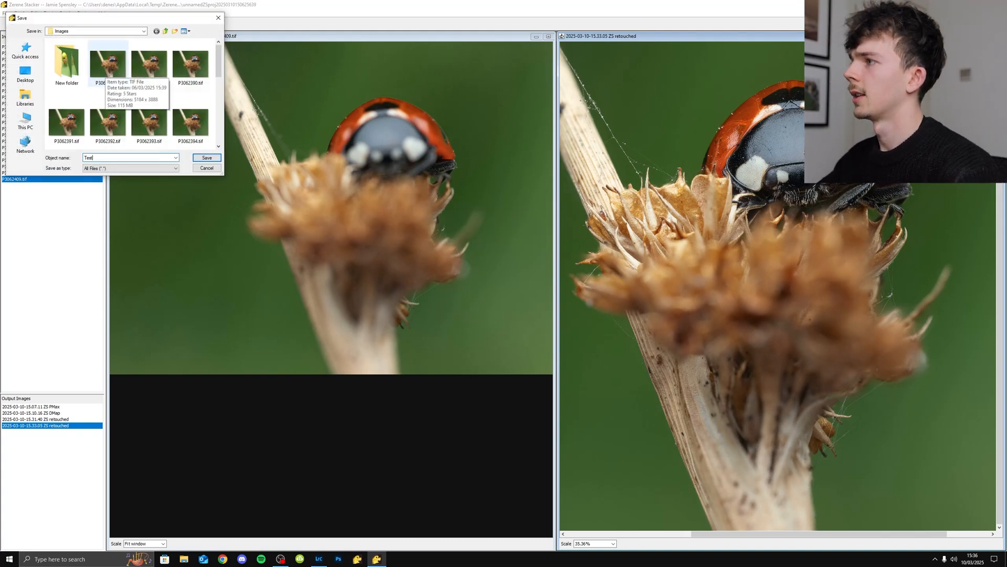
pyautogui.click(202, 157)
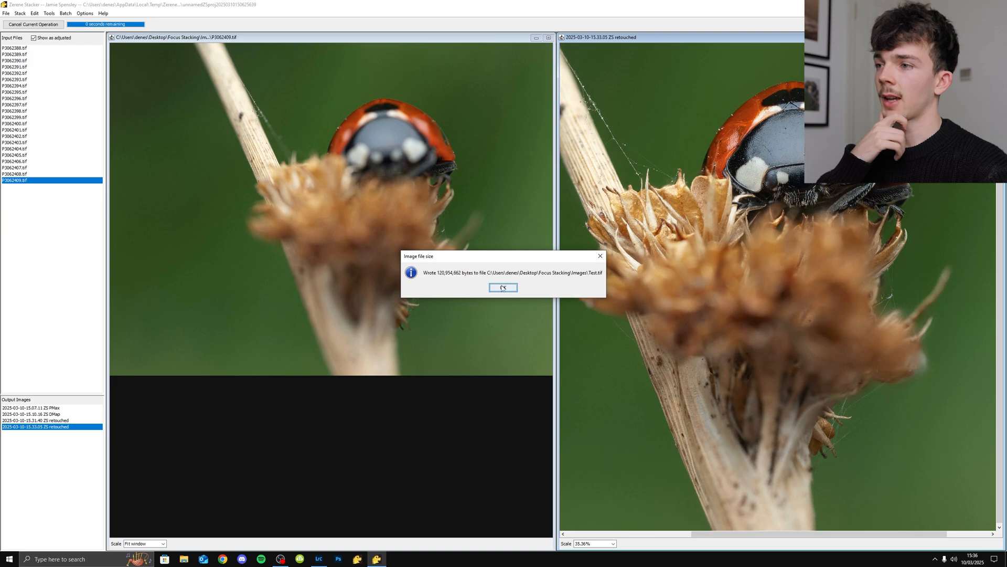
pyautogui.click(502, 287)
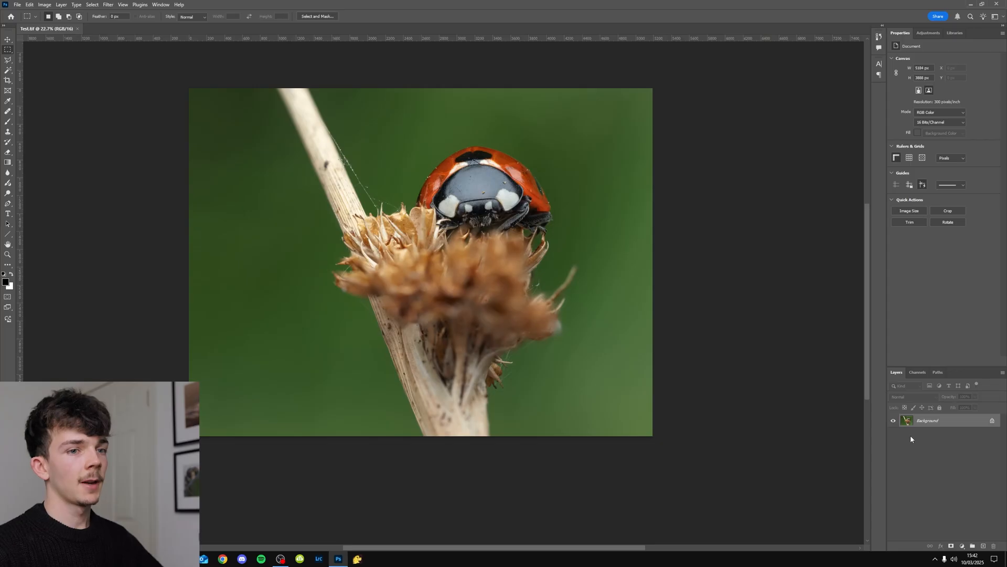
# In Photoshop, convert the Background of Test.tif into the editable layer Layer 0 and duplicate it.
pyautogui.doubleClick(928, 421)
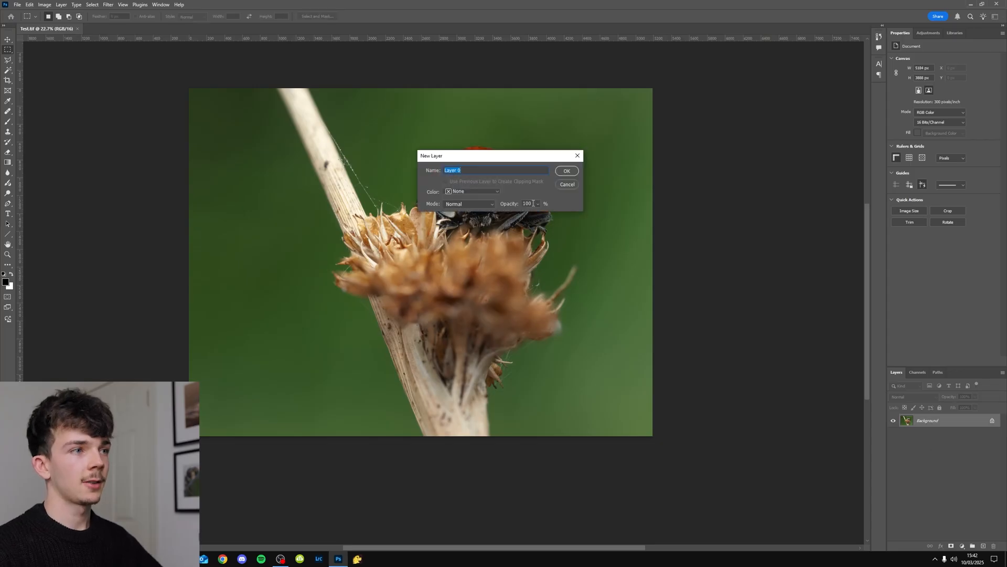
pyautogui.click(567, 171)
pyautogui.hotkey('ctrl', 'j')
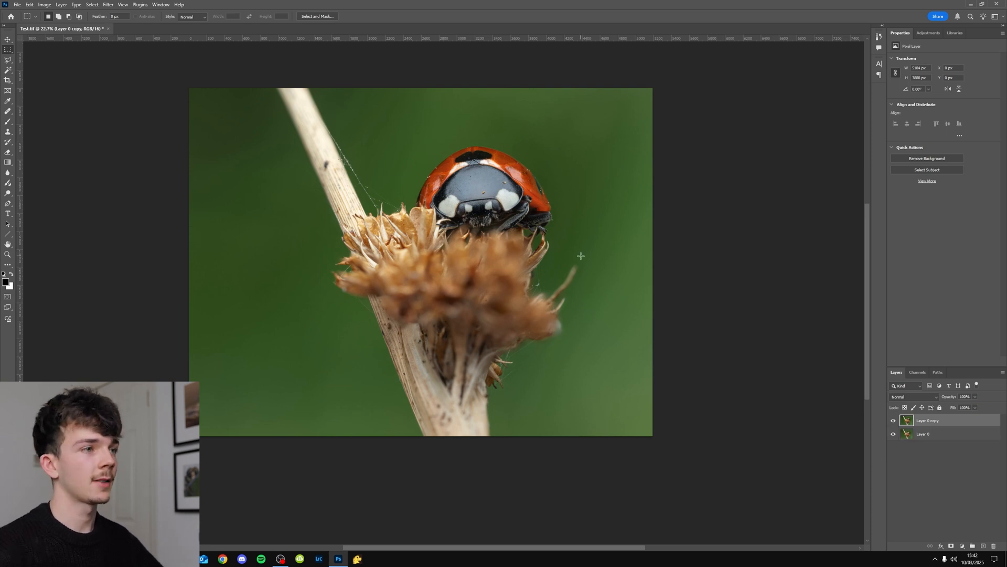
pyautogui.moveTo(549, 211); pyautogui.dragTo(534, 212)
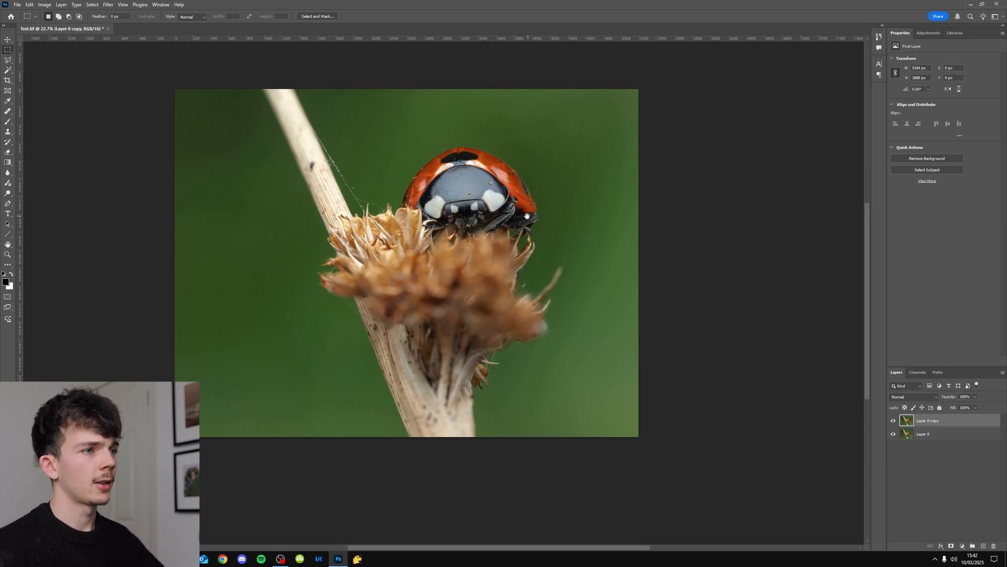
pyautogui.click(925, 34)
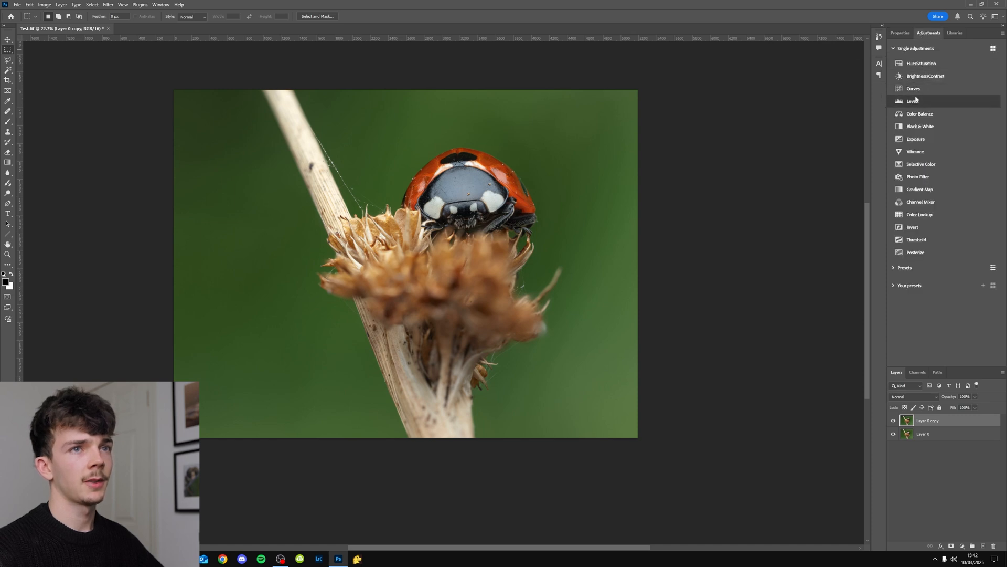
pyautogui.click(916, 102)
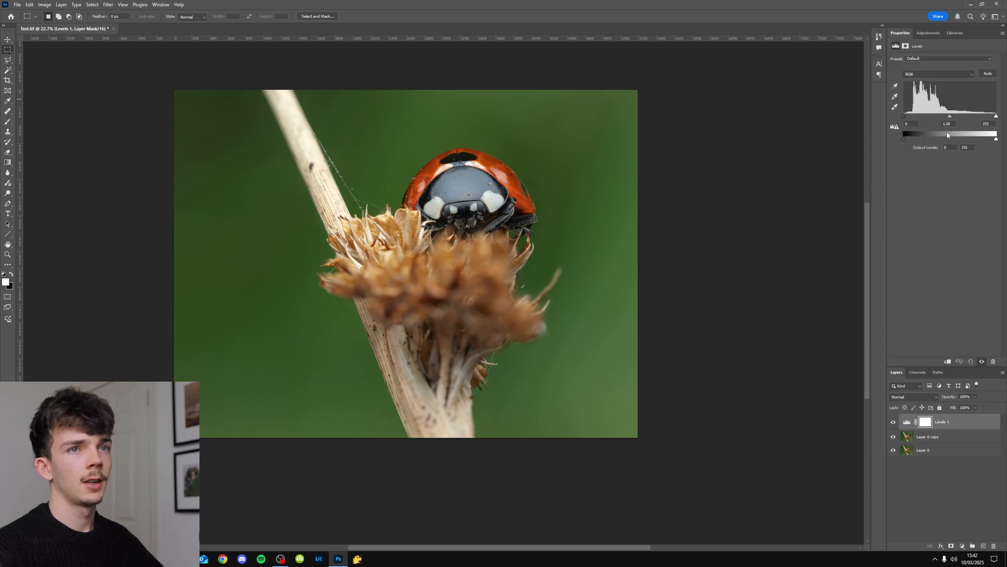
pyautogui.moveTo(997, 117)
pyautogui.mouseDown()
pyautogui.moveTo(986, 117)
pyautogui.moveTo(1000, 117)
pyautogui.mouseUp()
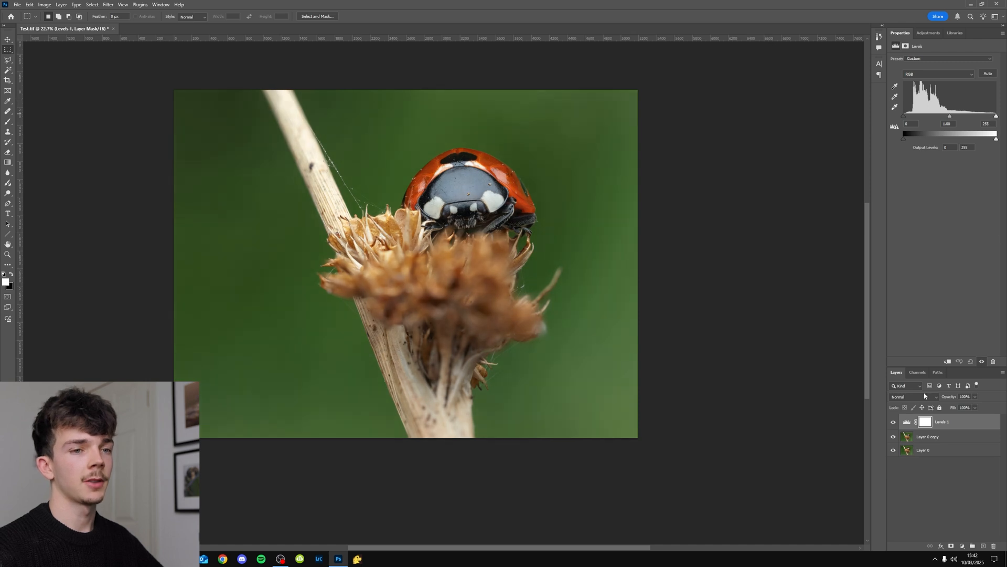
pyautogui.click(913, 423)
pyautogui.press('Delete')
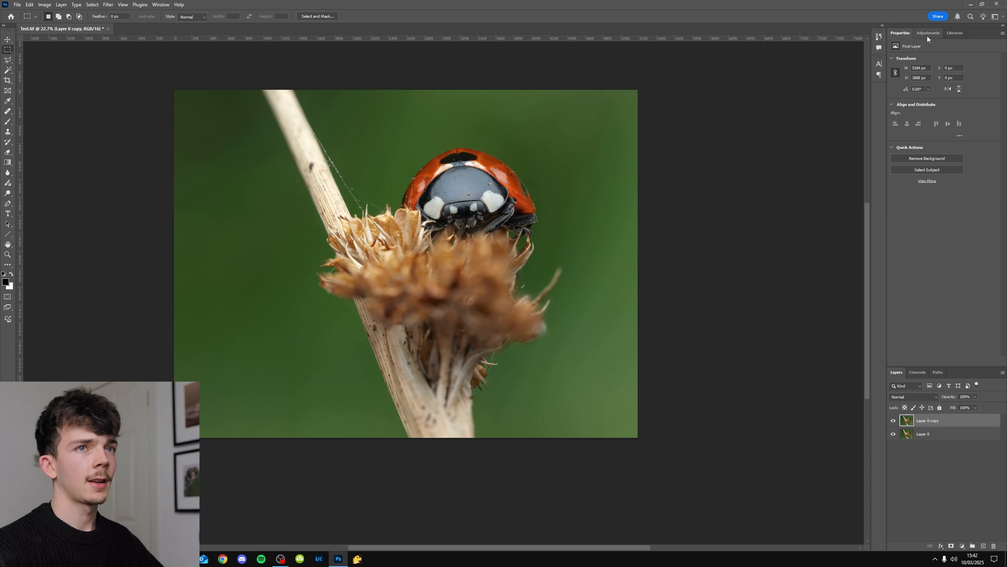
# Add a Curves adjustment layer above Layer 0 copy, lowering the white point to output about 231 and adding a point at input 172, output 147.
pyautogui.moveTo(583, 279); pyautogui.dragTo(568, 268)
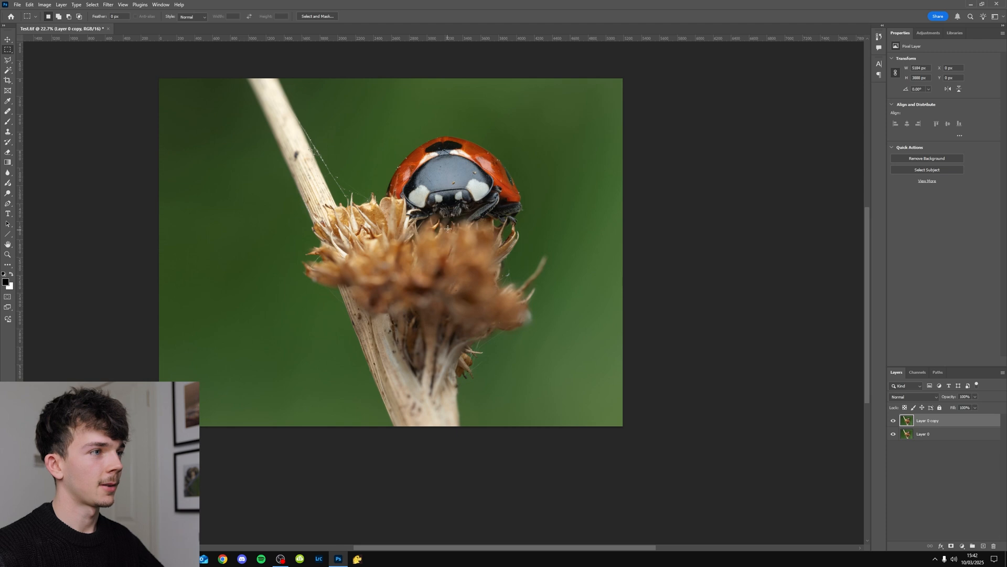
pyautogui.scroll(2, 451, 229)
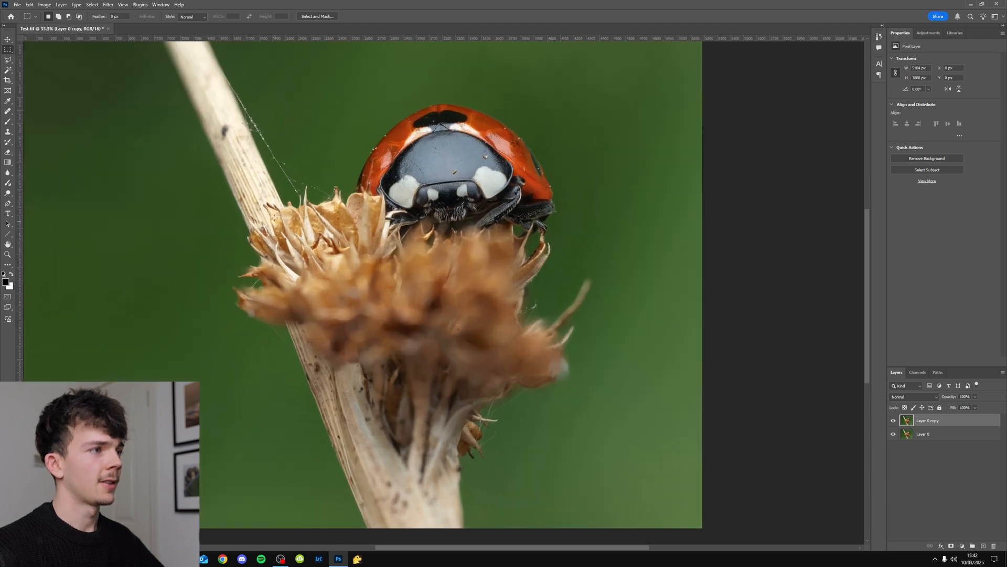
pyautogui.scroll(-1, 270, 220)
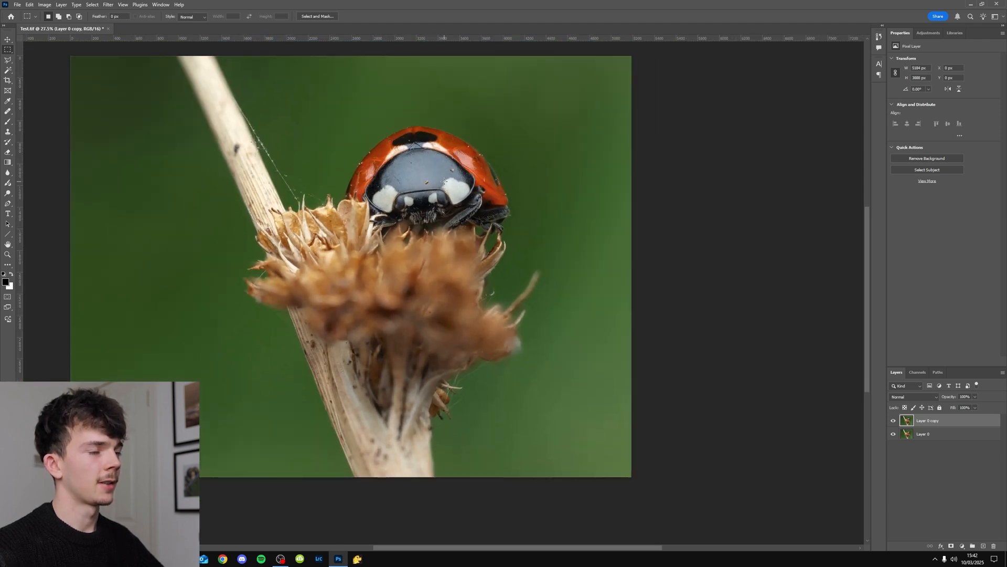
pyautogui.scroll(-2, 437, 185)
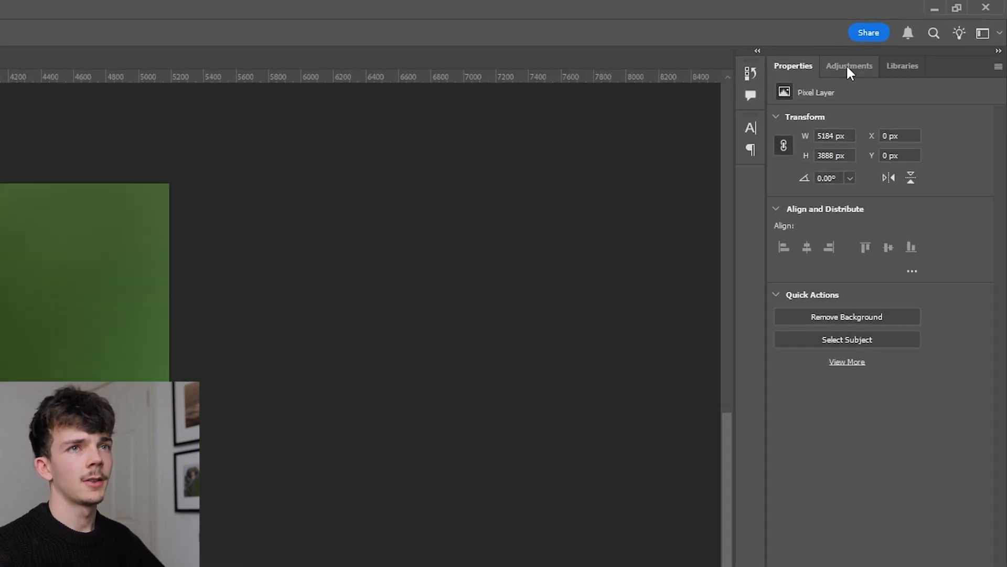
pyautogui.click(928, 32)
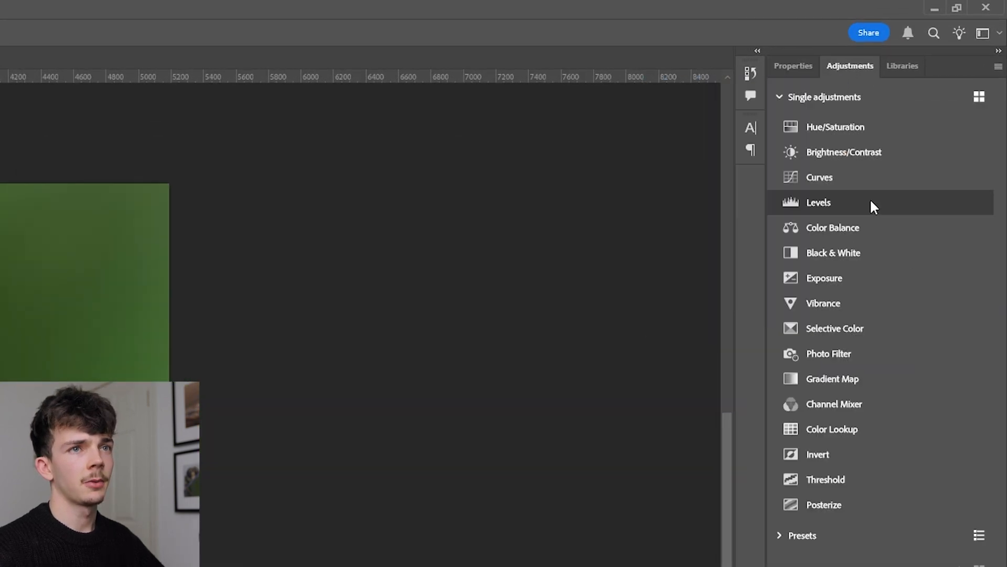
pyautogui.click(839, 177)
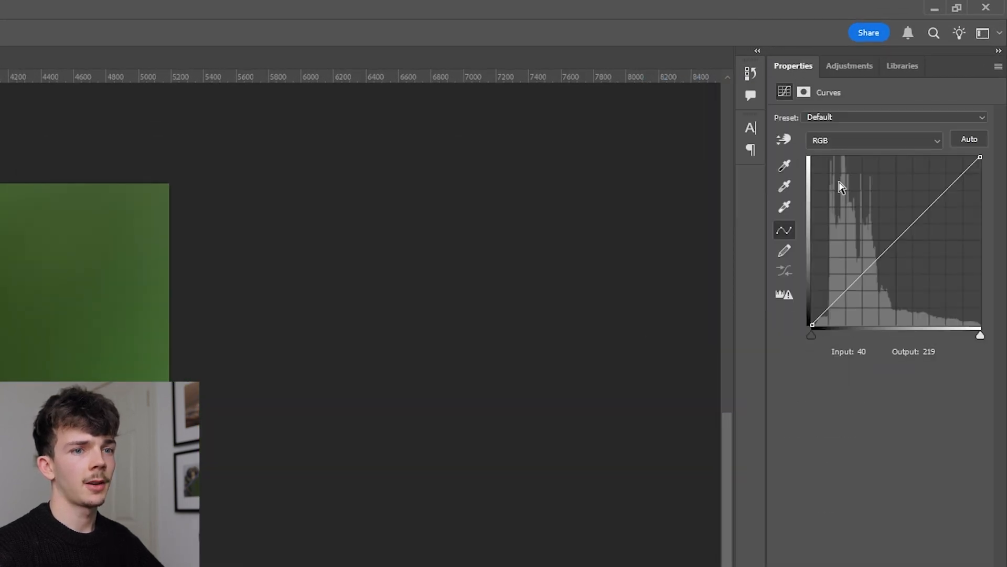
pyautogui.moveTo(980, 159)
pyautogui.mouseDown()
pyautogui.moveTo(986, 176)
pyautogui.moveTo(996, 168)
pyautogui.mouseUp()
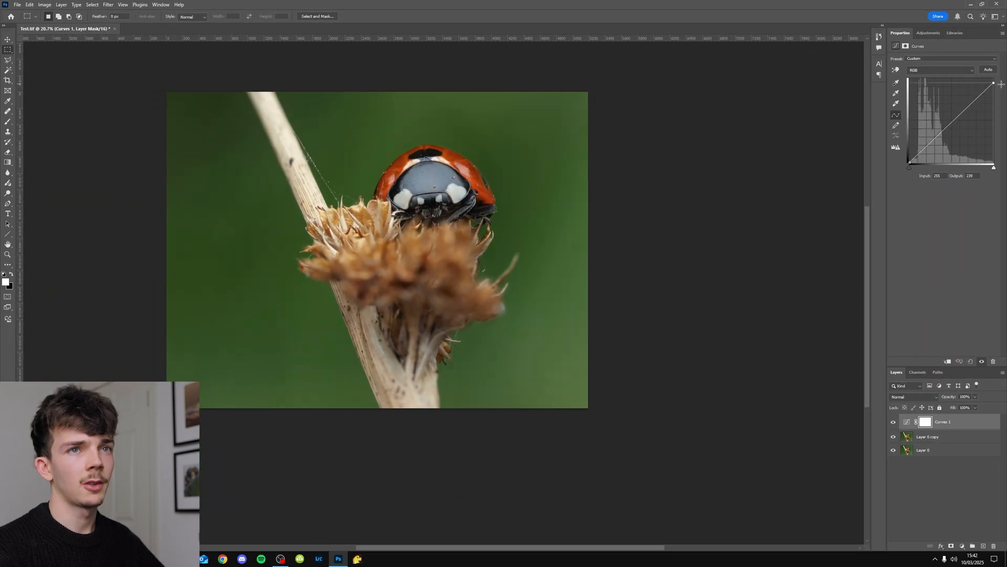
pyautogui.moveTo(1001, 83); pyautogui.dragTo(1002, 87)
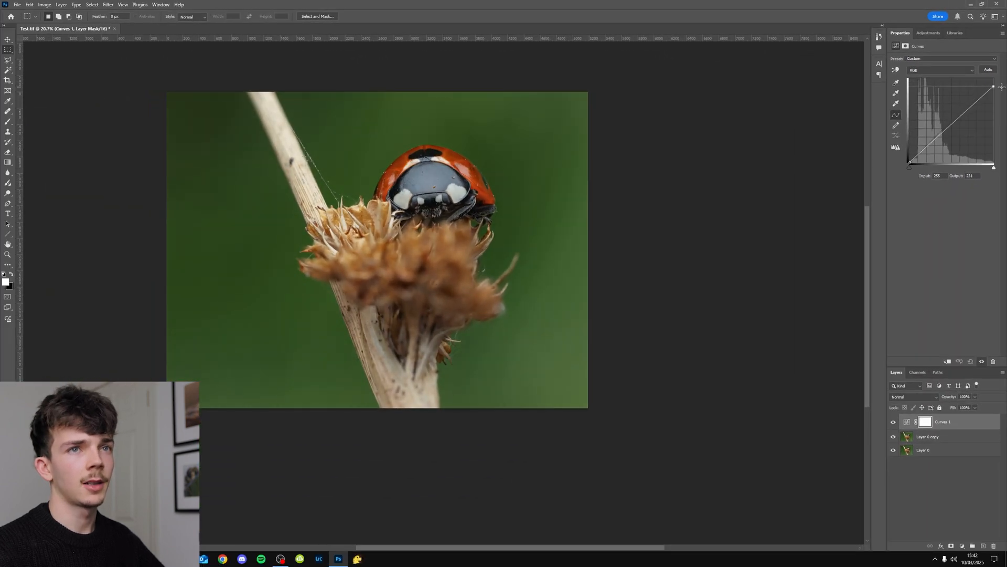
pyautogui.click(965, 114)
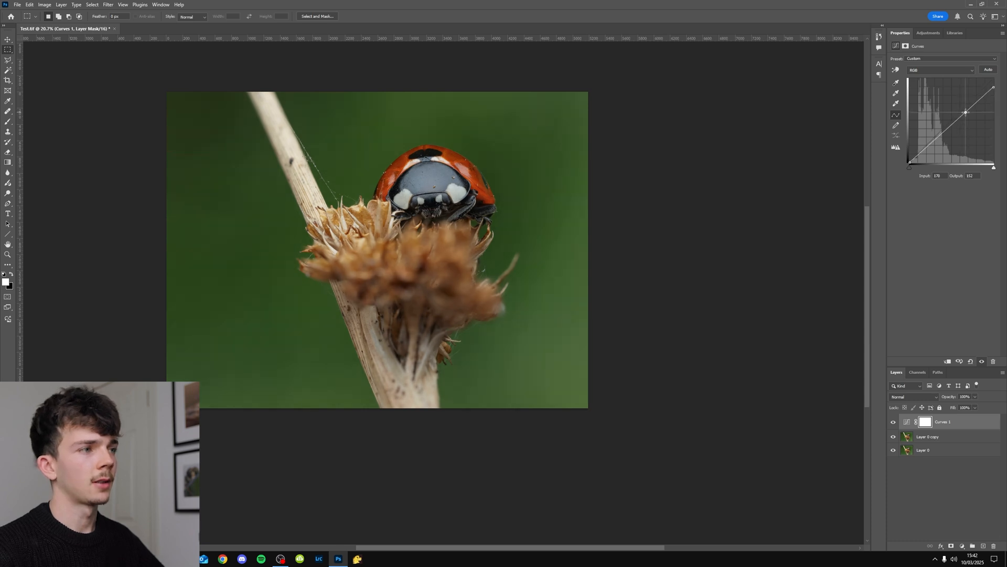
pyautogui.moveTo(966, 113); pyautogui.dragTo(967, 114)
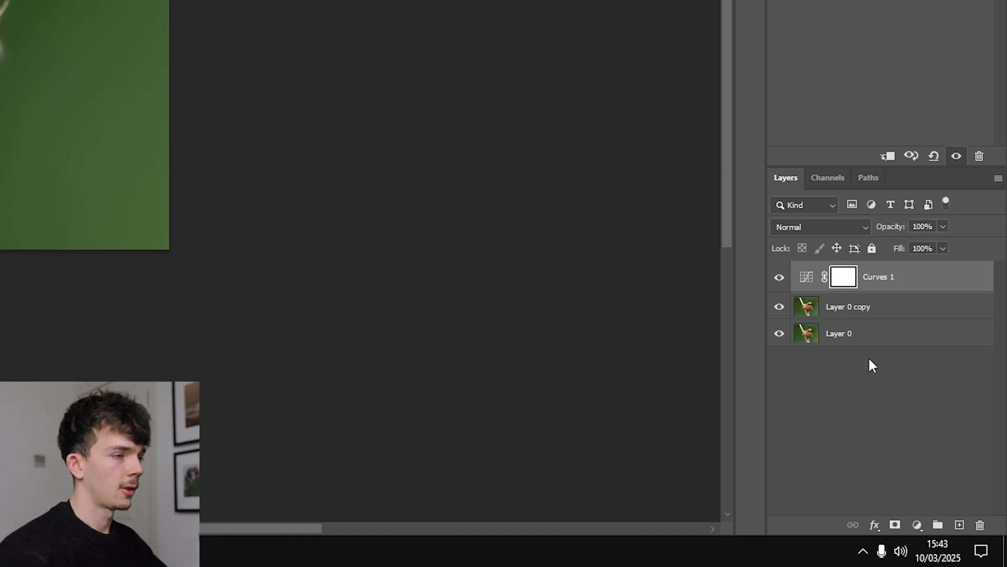
# Invert the Curves mask to black and prepare a Soft Round brush at 125 px with 0% hardness.
pyautogui.hotkey('ctrl', 'i')
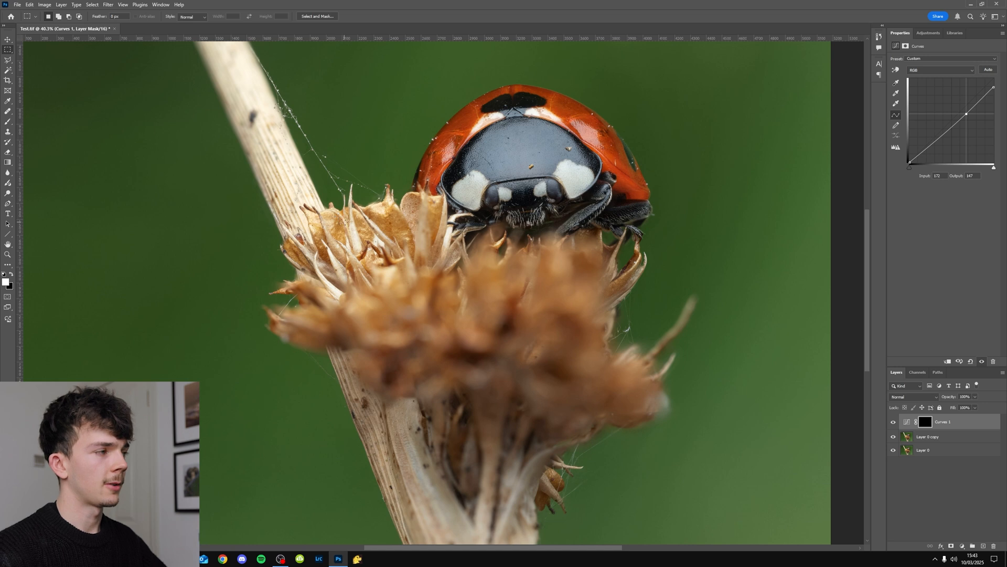
pyautogui.press('b')
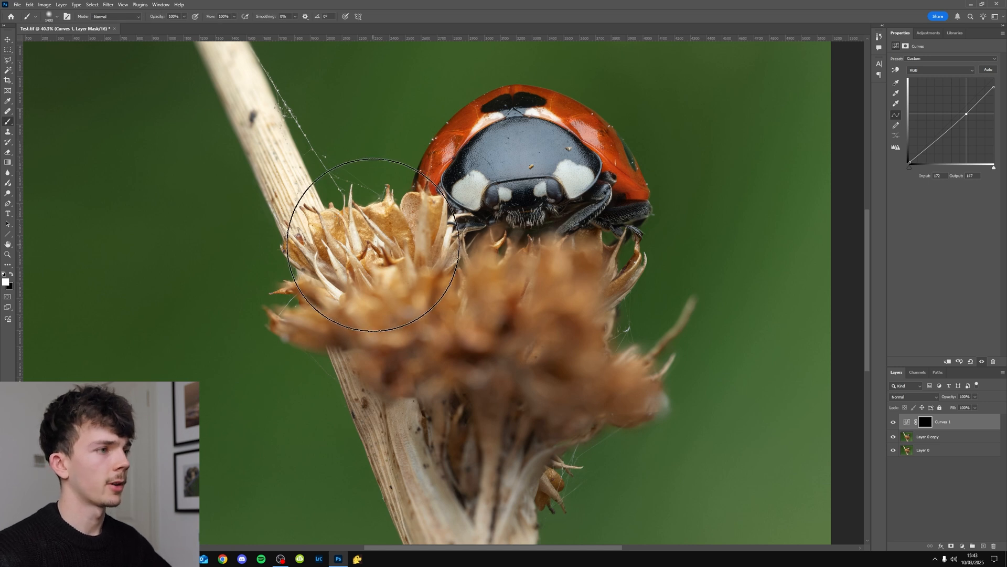
pyautogui.press('[')
pyautogui.press('[')
pyautogui.press('[')
pyautogui.press('[')
pyautogui.press('[')
pyautogui.press('[')
pyautogui.press('[')
pyautogui.press('[')
pyautogui.press('[')
pyautogui.press('[')
pyautogui.press('[')
pyautogui.press('[')
pyautogui.press('[')
pyautogui.press('[')
pyautogui.press('[')
pyautogui.press('[')
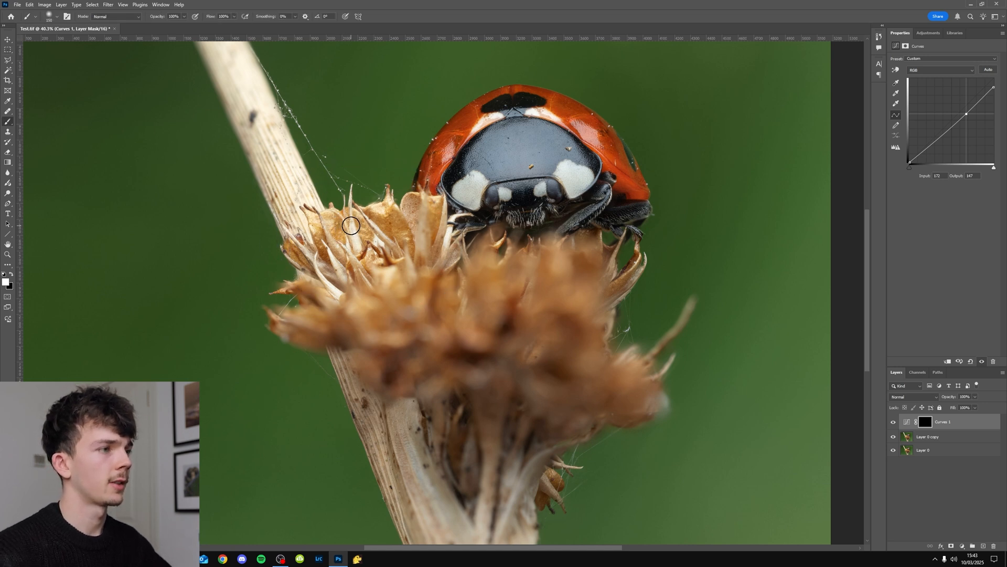
pyautogui.rightClick(355, 235)
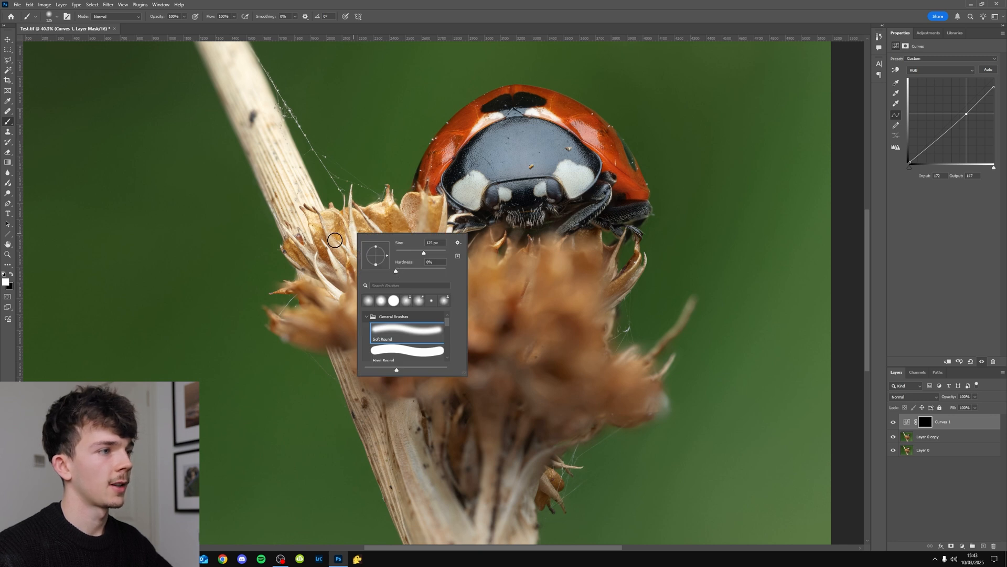
pyautogui.press('Escape')
# Paint white on the Curves mask over the bright, sharp bracts of the seed head near the stem, adjusting the brush size.
pyautogui.scroll(3, 356, 227)
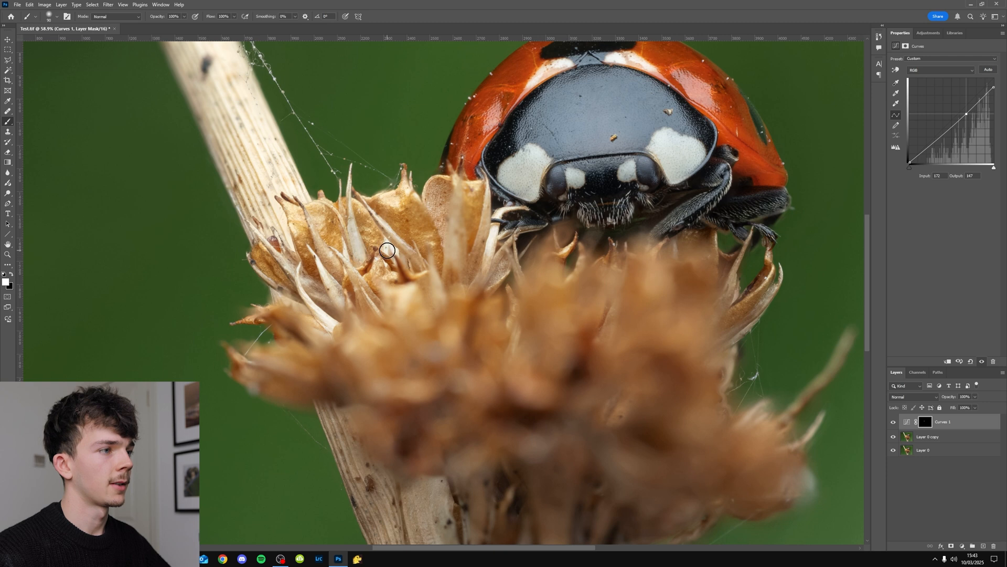
pyautogui.press(']')
pyautogui.press(']')
pyautogui.press(']')
pyautogui.press(']')
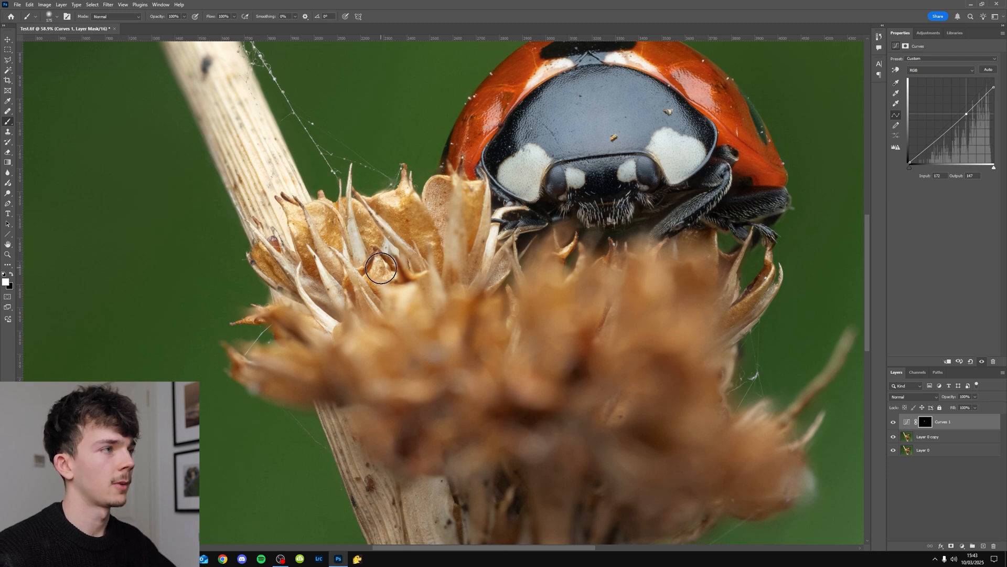
pyautogui.press('[')
pyautogui.moveTo(381, 269); pyautogui.dragTo(379, 265)
pyautogui.moveTo(315, 233); pyautogui.dragTo(346, 278)
pyautogui.moveTo(431, 254); pyautogui.dragTo(475, 291)
# Reduce the brush size and paint the Curves darkening over the seed-head spines beneath the ladybird's head.
pyautogui.press('[')
pyautogui.press('[')
pyautogui.press('[')
pyautogui.press('[')
pyautogui.press('[')
pyautogui.press('[')
pyautogui.press('[')
pyautogui.press('[')
pyautogui.moveTo(553, 252)
pyautogui.mouseDown()
pyautogui.moveTo(515, 314)
pyautogui.moveTo(530, 337)
pyautogui.mouseUp()
pyautogui.moveTo(600, 290); pyautogui.dragTo(592, 301)
# Enlarge the brush and paint the Curves darkening across the bracts where the seed head meets the pale stem.
pyautogui.press(']')
pyautogui.press(']')
pyautogui.press(']')
pyautogui.press(']')
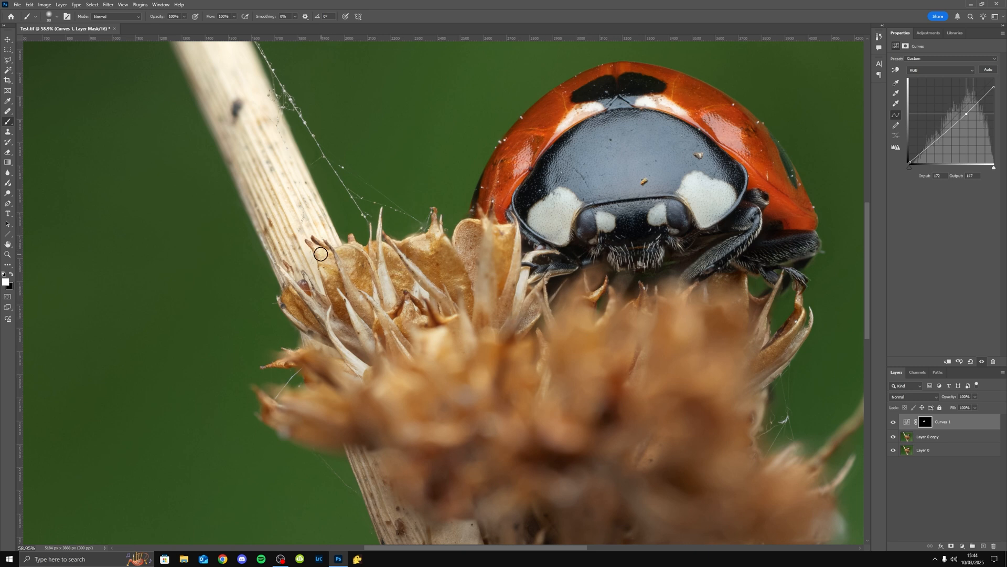
pyautogui.moveTo(320, 243); pyautogui.dragTo(428, 334)
# Paint the Curves darkening up the bright pale stem beside the web strands.
pyautogui.scroll(-1, 427, 335)
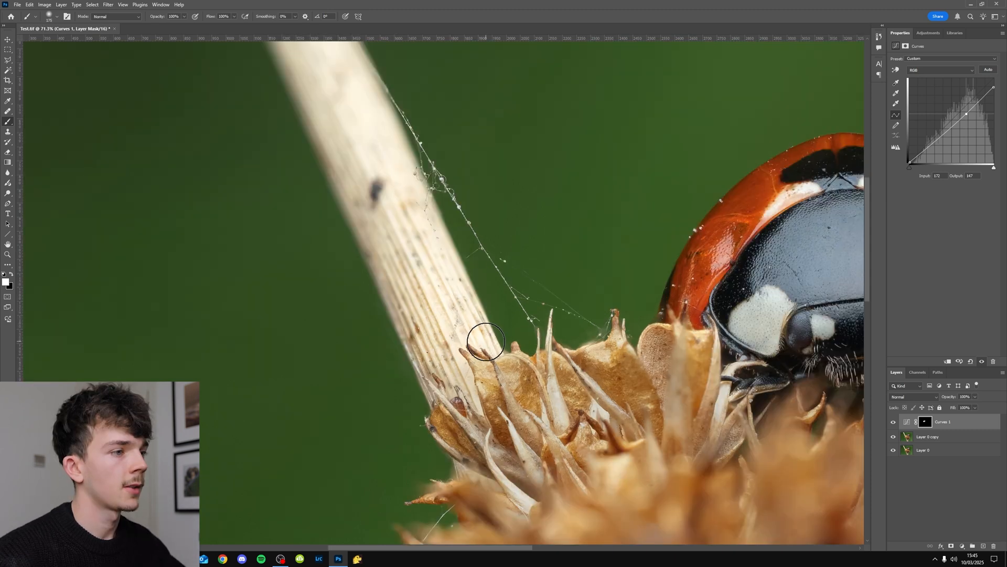
pyautogui.moveTo(486, 347); pyautogui.dragTo(411, 177)
pyautogui.scroll(-6, 412, 178)
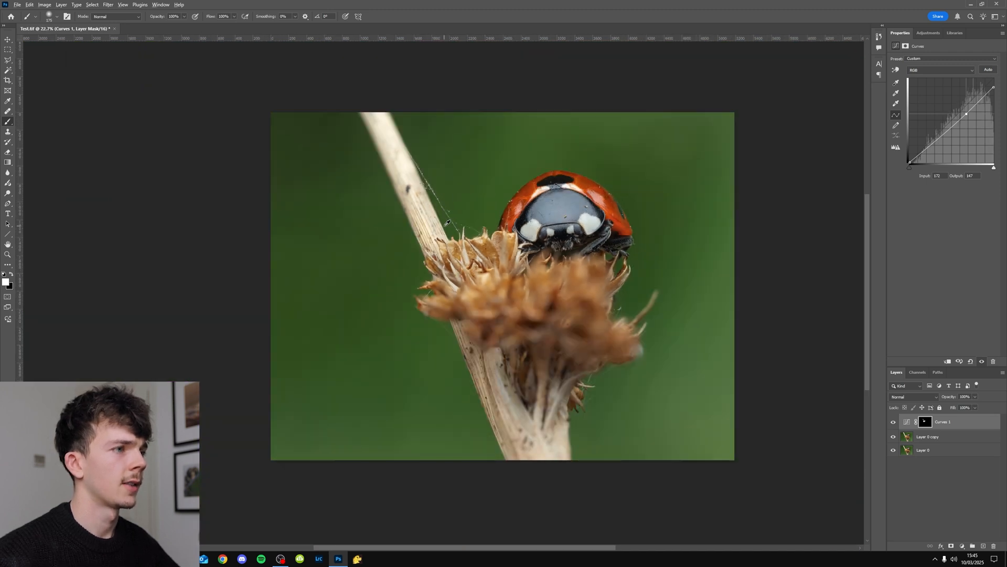
# Reduce the brush size and paint the Curves darkening along the edges of the upper stem, from the seed head to the image's top edge.
pyautogui.scroll(3, 448, 223)
pyautogui.scroll(3, 447, 229)
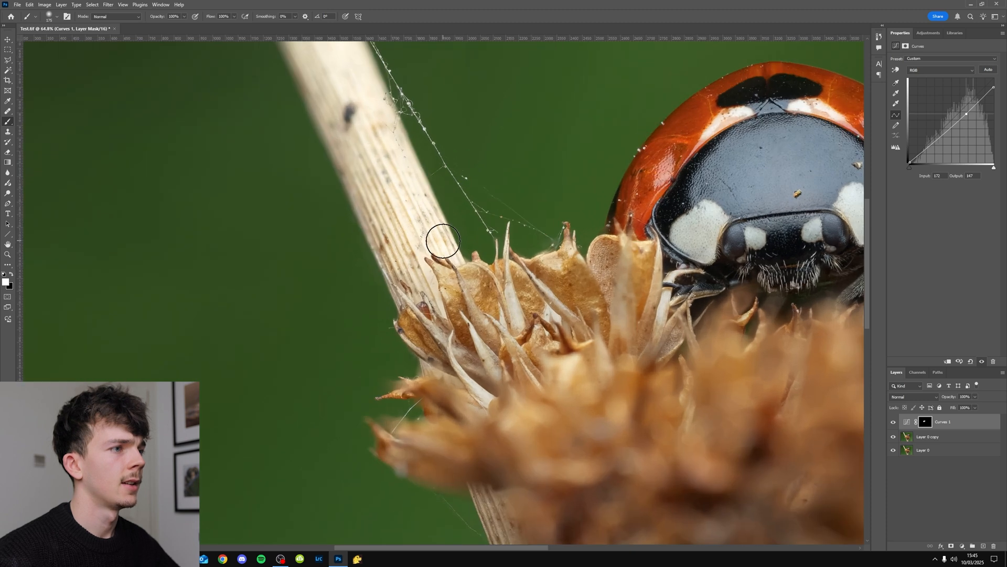
pyautogui.rightClick(447, 229)
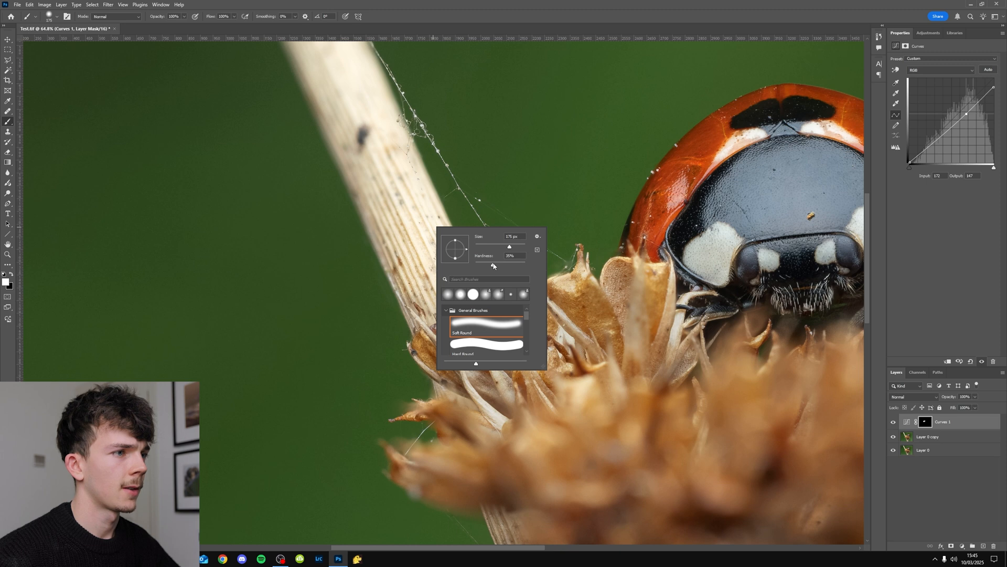
pyautogui.press('Return')
pyautogui.press('[')
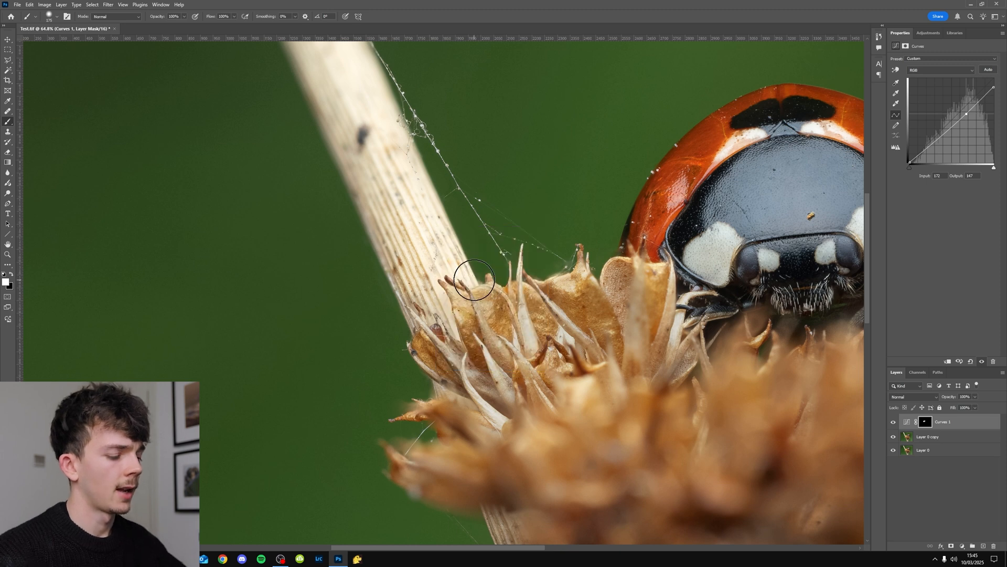
pyautogui.press('[')
pyautogui.press('[')
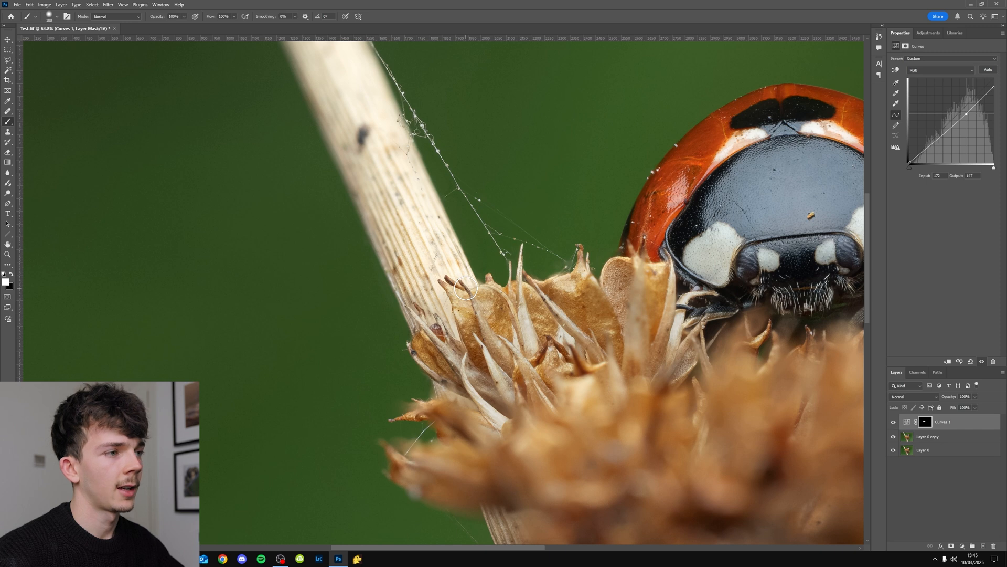
pyautogui.moveTo(385, 98); pyautogui.dragTo(514, 329)
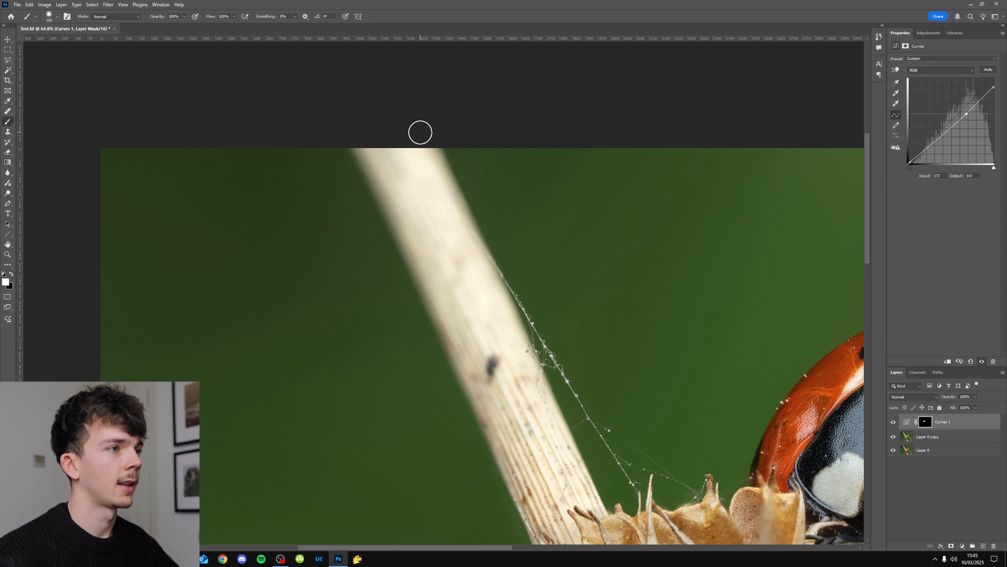
pyautogui.scroll(-3, 441, 296)
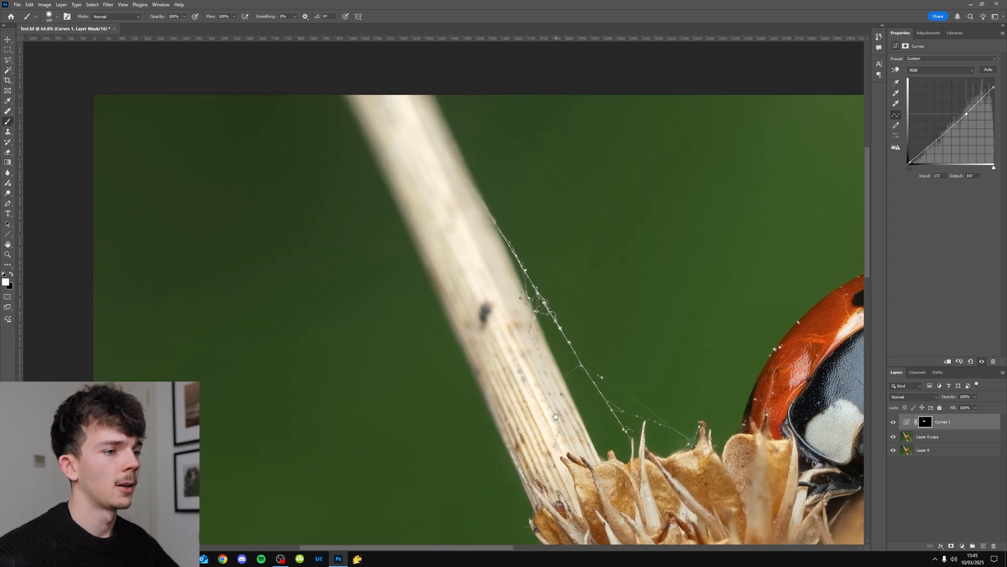
pyautogui.moveTo(556, 416); pyautogui.dragTo(569, 343)
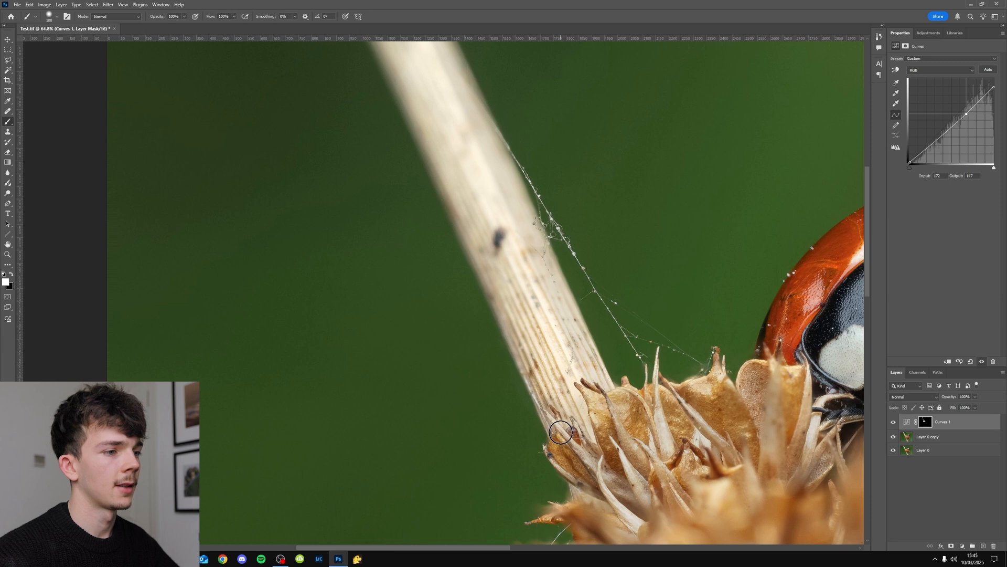
pyautogui.moveTo(458, 139); pyautogui.dragTo(511, 227)
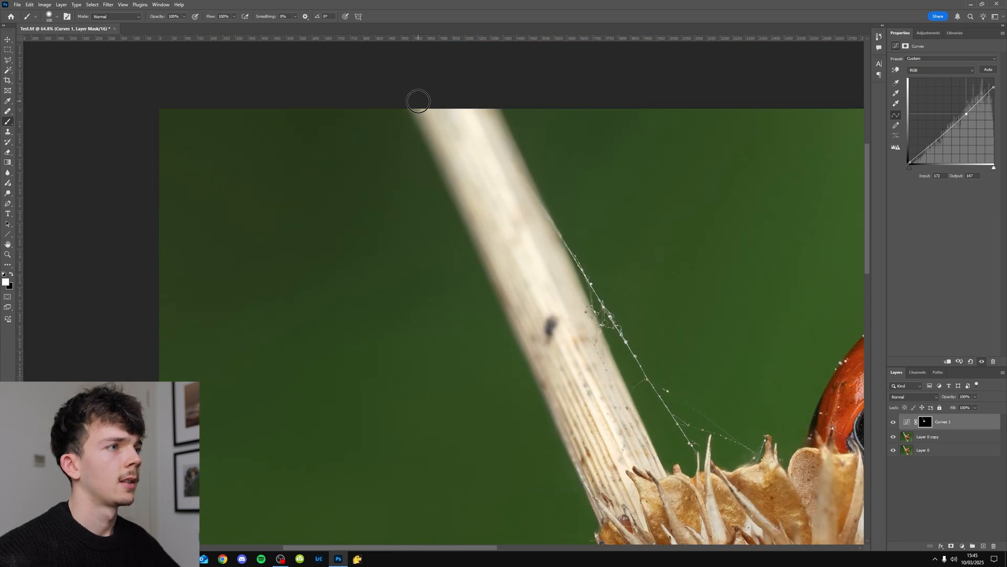
pyautogui.keyDown('shift'); pyautogui.click(417, 94); pyautogui.keyUp('shift')
pyautogui.moveTo(564, 364); pyautogui.dragTo(520, 293)
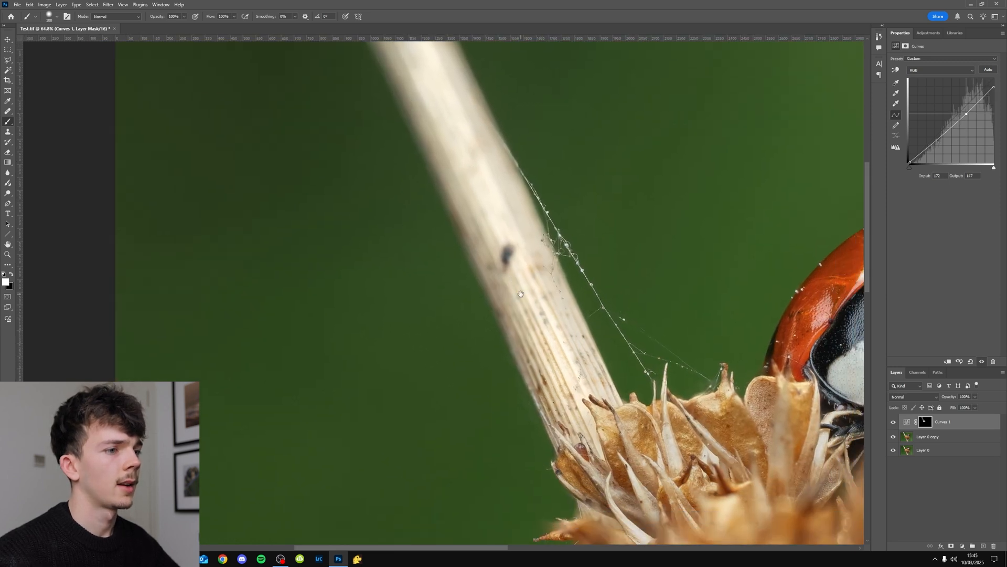
# Enlarge the brush and paint the Curves darkening over the full width of the upper stem beside the web strands.
pyautogui.press(']')
pyautogui.press(']')
pyautogui.press(']')
pyautogui.press(']')
pyautogui.press(']')
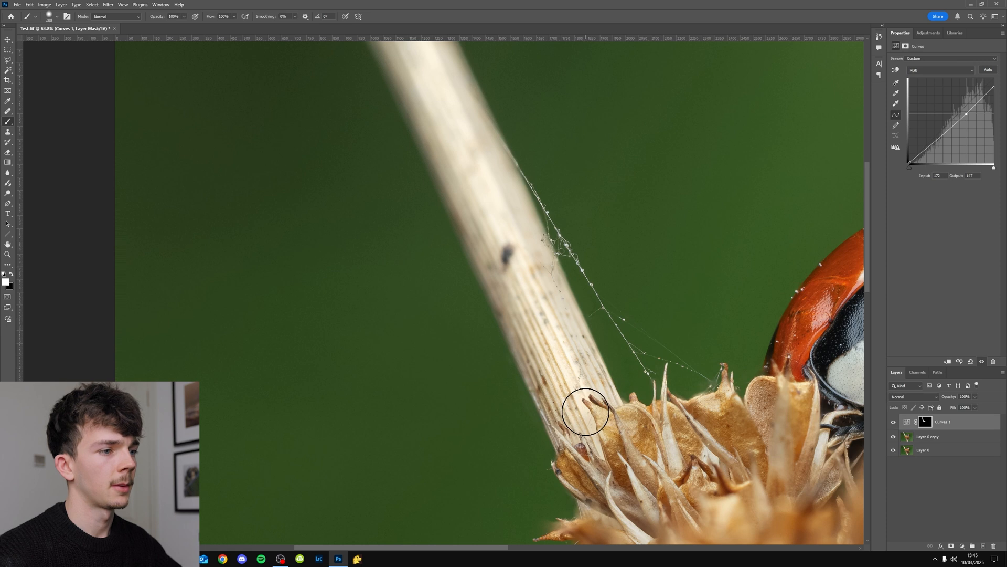
pyautogui.press('[')
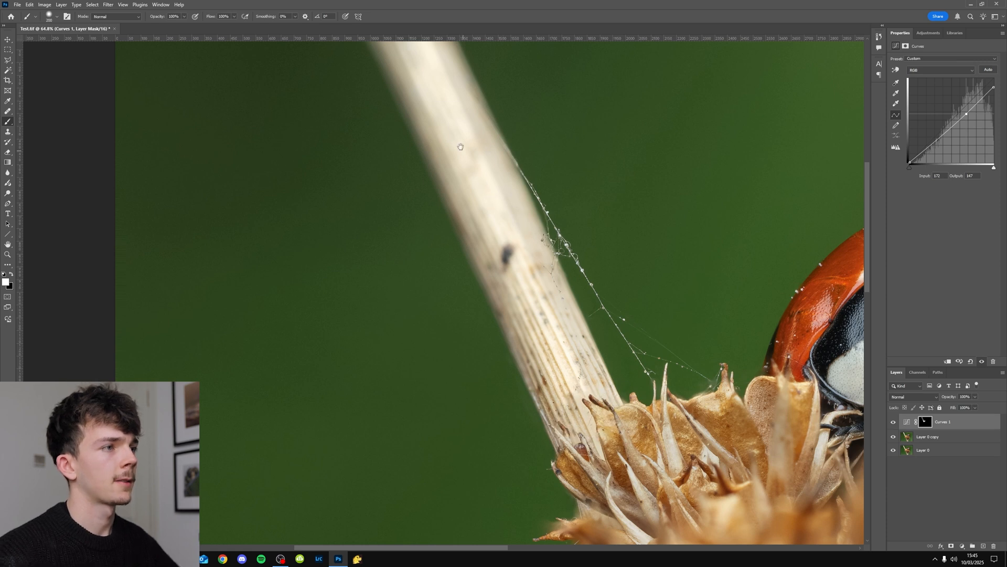
pyautogui.moveTo(447, 126); pyautogui.dragTo(499, 203)
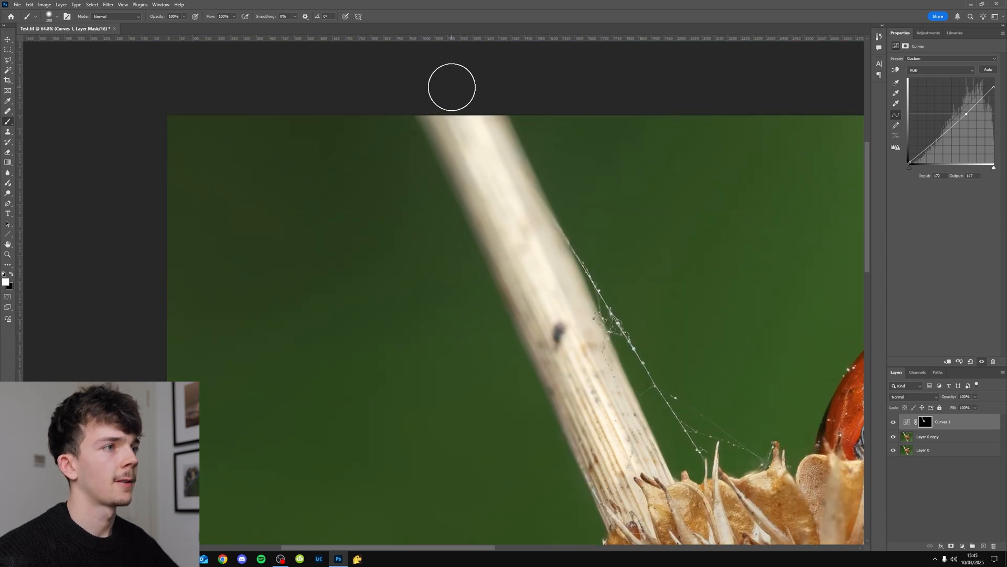
pyautogui.moveTo(536, 254); pyautogui.dragTo(509, 182)
pyautogui.scroll(-14, 536, 208)
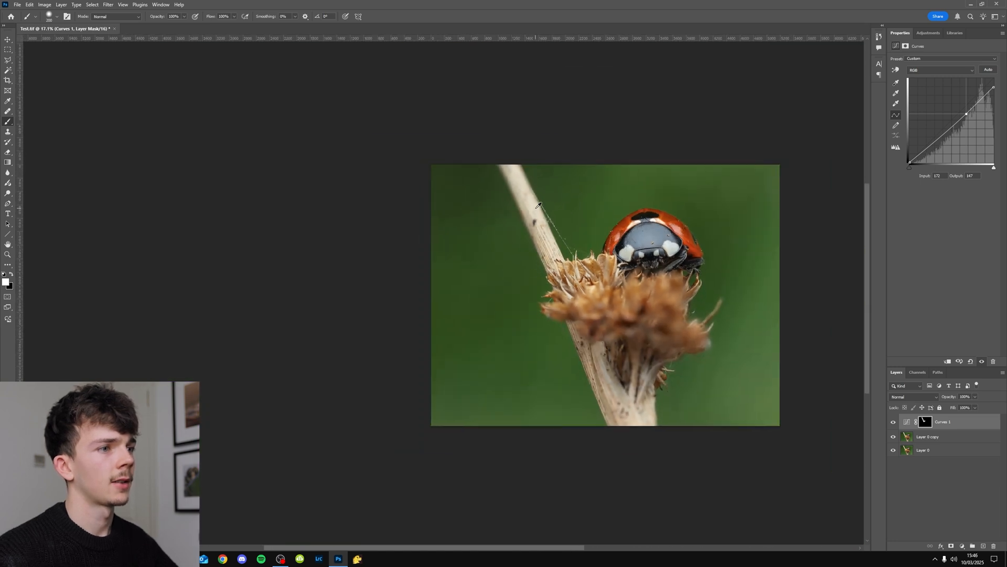
pyautogui.moveTo(596, 245); pyautogui.dragTo(536, 203)
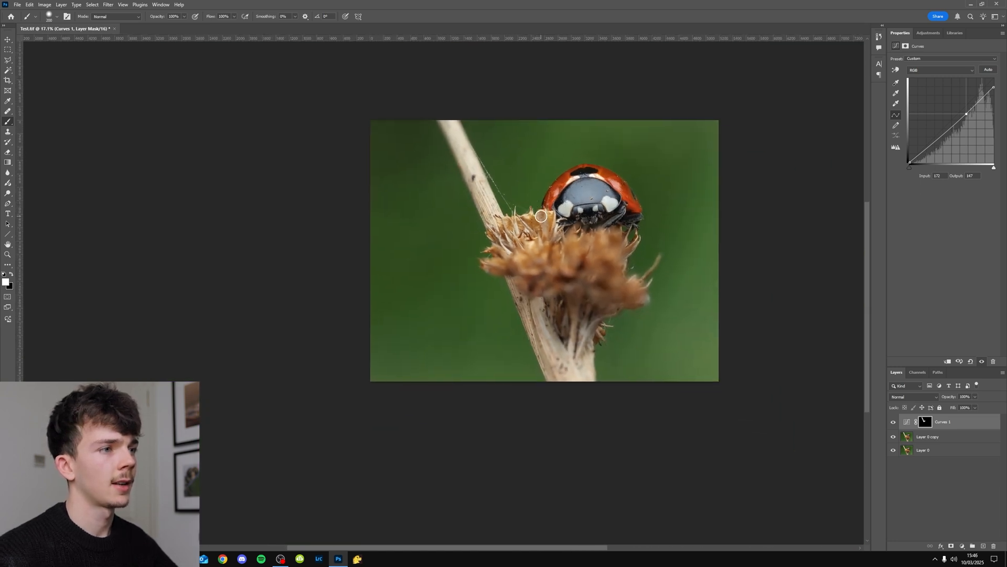
# Paint the Curves darkening down the lower stem below the seed head, and compare the image with Curves 1 hidden and shown.
pyautogui.scroll(5, 541, 216)
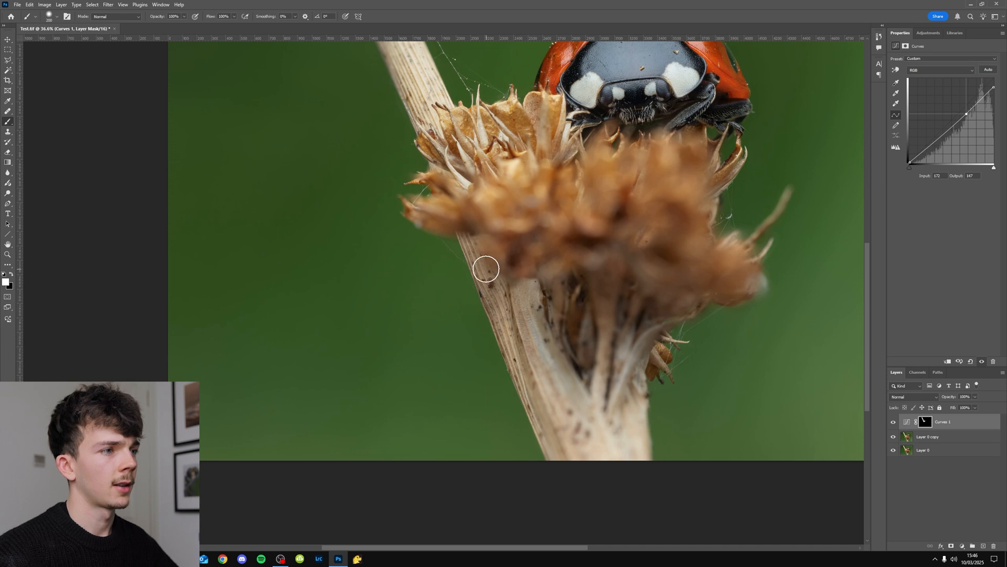
pyautogui.moveTo(523, 369)
pyautogui.mouseDown()
pyautogui.moveTo(560, 435)
pyautogui.moveTo(637, 339)
pyautogui.moveTo(620, 346)
pyautogui.moveTo(628, 314)
pyautogui.moveTo(601, 313)
pyautogui.mouseUp()
pyautogui.scroll(-7, 619, 352)
pyautogui.scroll(-2, 602, 306)
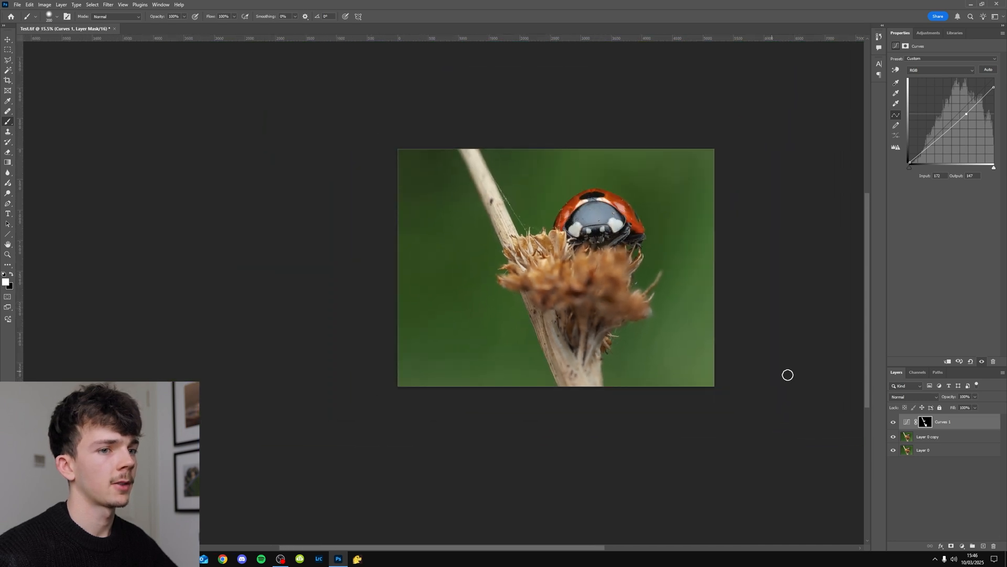
pyautogui.click(894, 423)
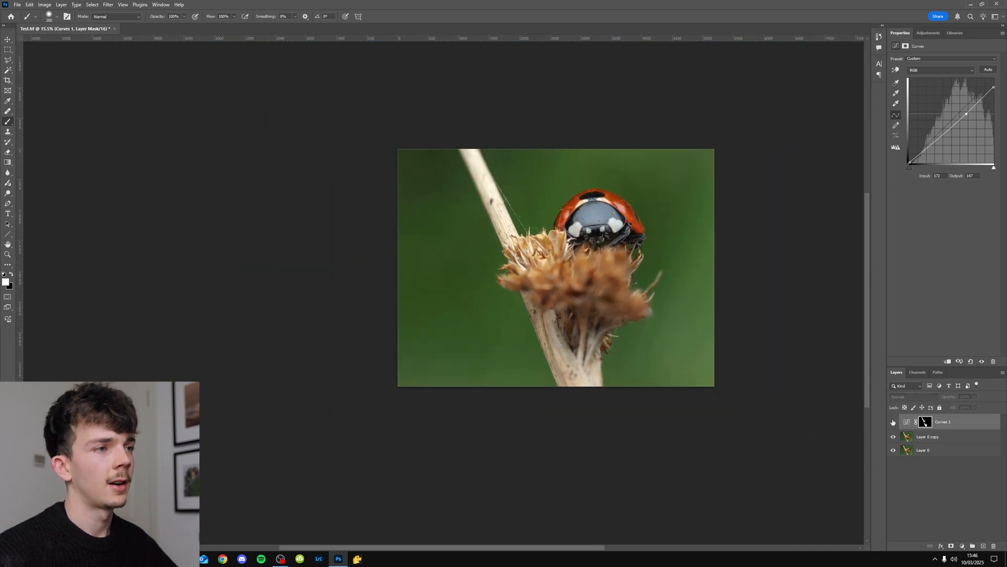
pyautogui.click(893, 422)
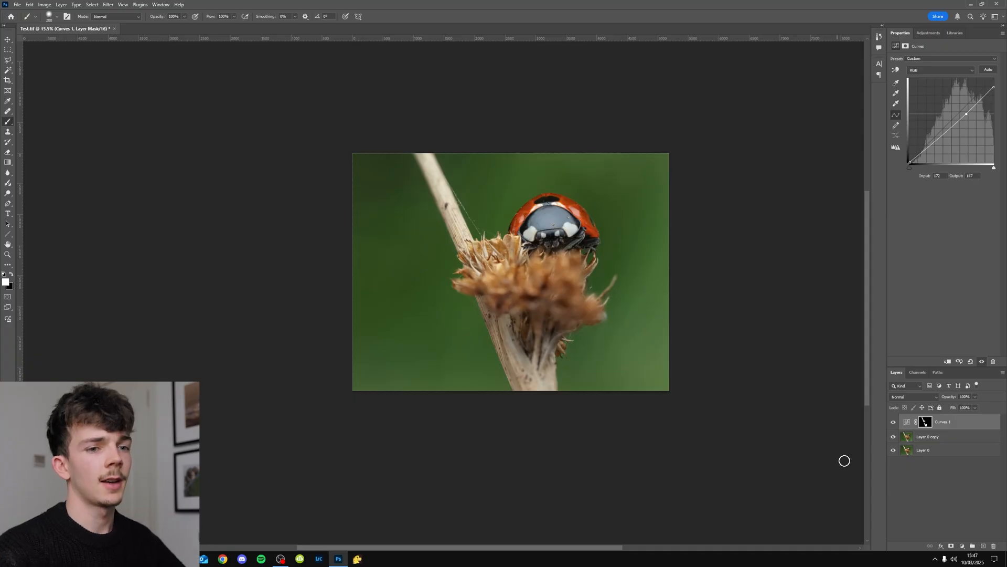
# Add a new layer above Curves 1 and enlarge the black brush to 2700 px.
pyautogui.click(983, 546)
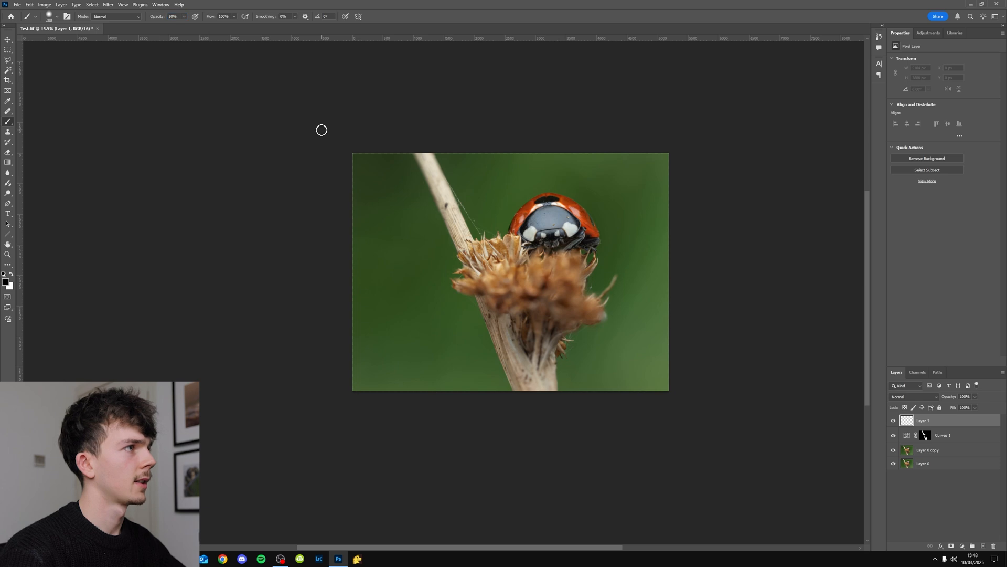
pyautogui.press(']')
pyautogui.press(']')
pyautogui.press(']')
pyautogui.press(']')
pyautogui.press(']')
pyautogui.press(']')
pyautogui.press(']')
pyautogui.press(']')
pyautogui.press(']')
pyautogui.press(']')
pyautogui.press(']')
pyautogui.press(']')
# Try a black stroke over the image's lower-right corner, undo it, and lower the brush hardness.
pyautogui.moveTo(668, 361); pyautogui.dragTo(595, 417)
pyautogui.hotkey('ctrl', 'z')
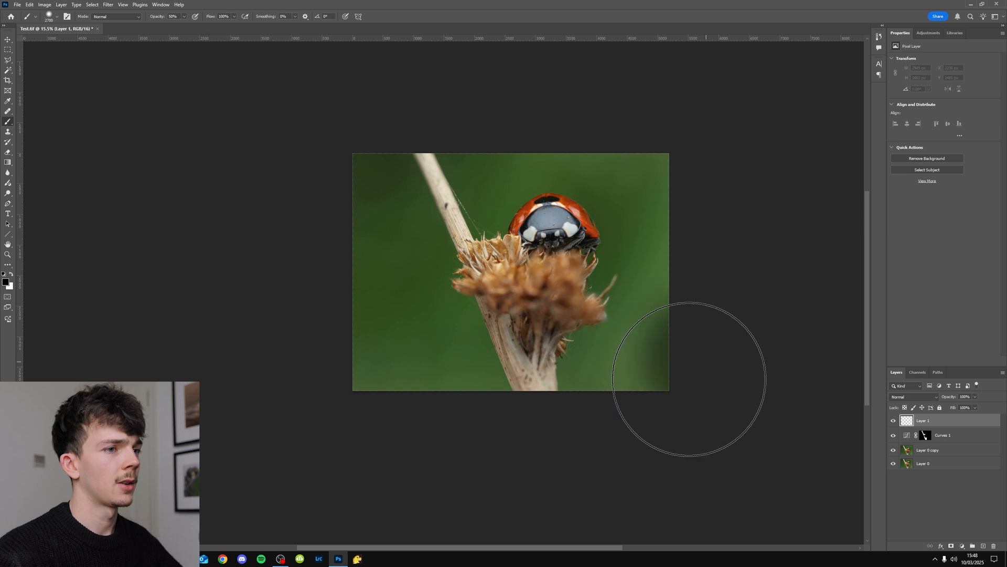
pyautogui.rightClick(638, 312)
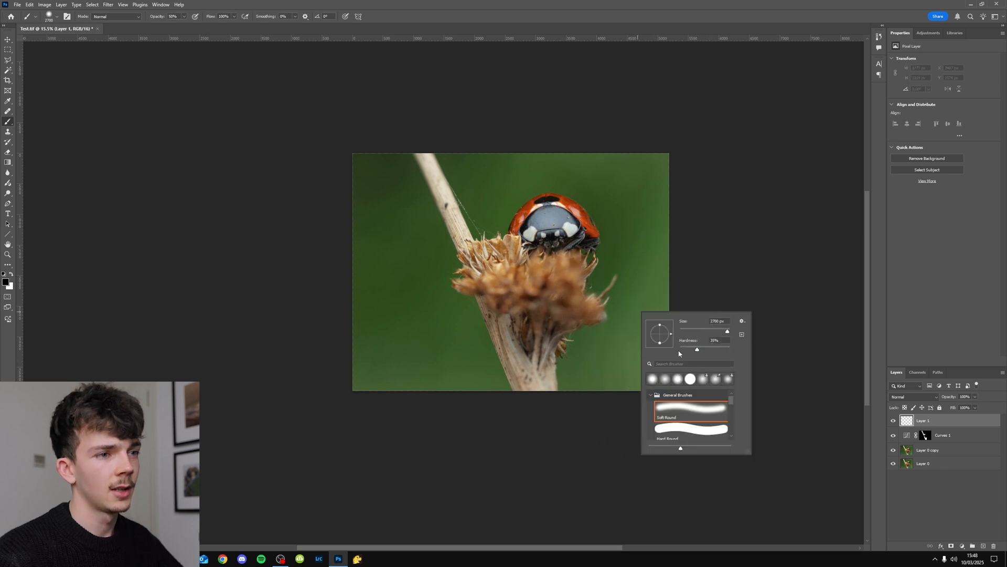
pyautogui.press('Return')
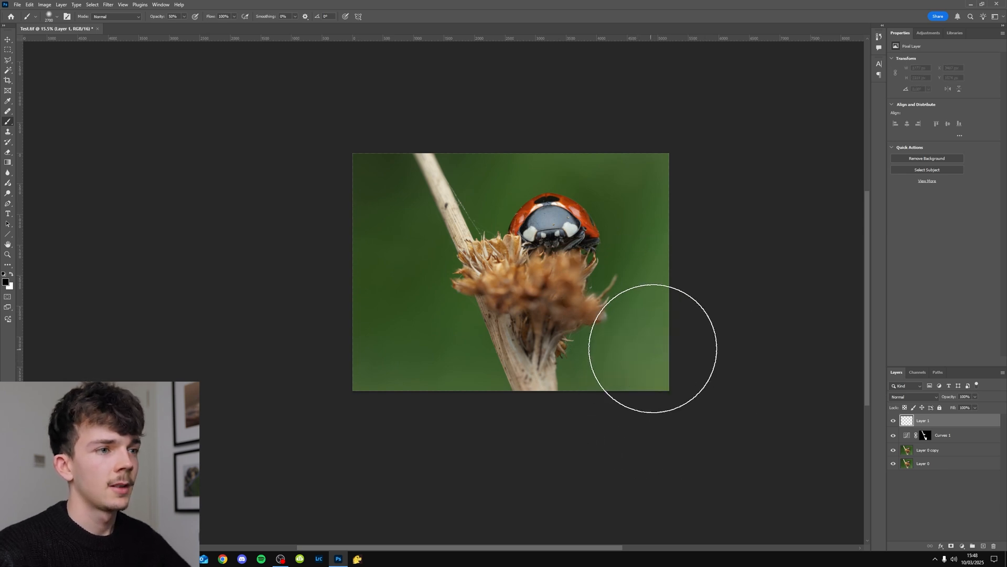
# Paint soft black over the image's lower-right corner and bottom edge, and reduce the layer's opacity to 55%.
pyautogui.moveTo(684, 320); pyautogui.dragTo(650, 382)
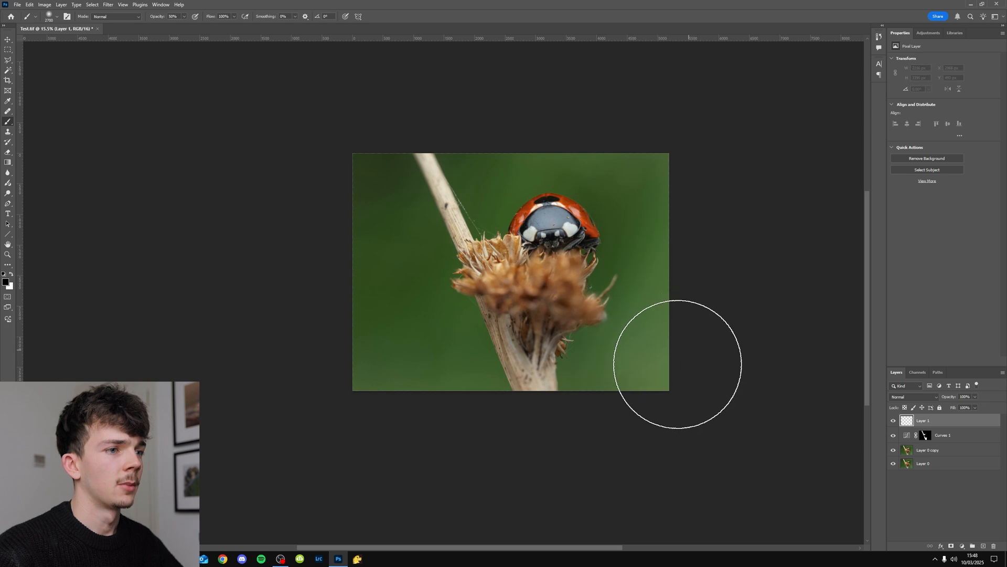
pyautogui.moveTo(429, 418)
pyautogui.mouseDown()
pyautogui.moveTo(299, 404)
pyautogui.moveTo(399, 423)
pyautogui.moveTo(554, 420)
pyautogui.mouseUp()
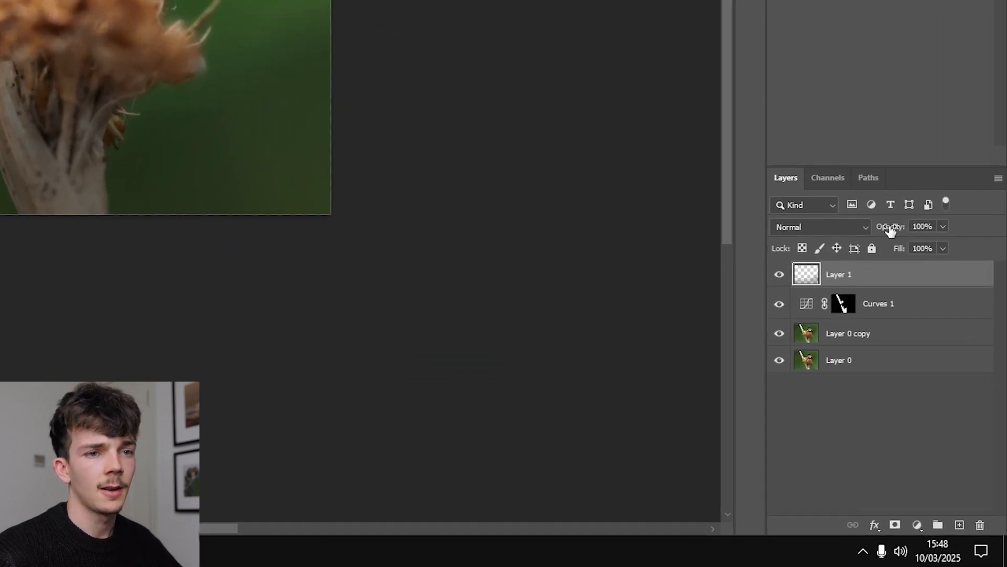
pyautogui.moveTo(880, 230); pyautogui.dragTo(858, 230)
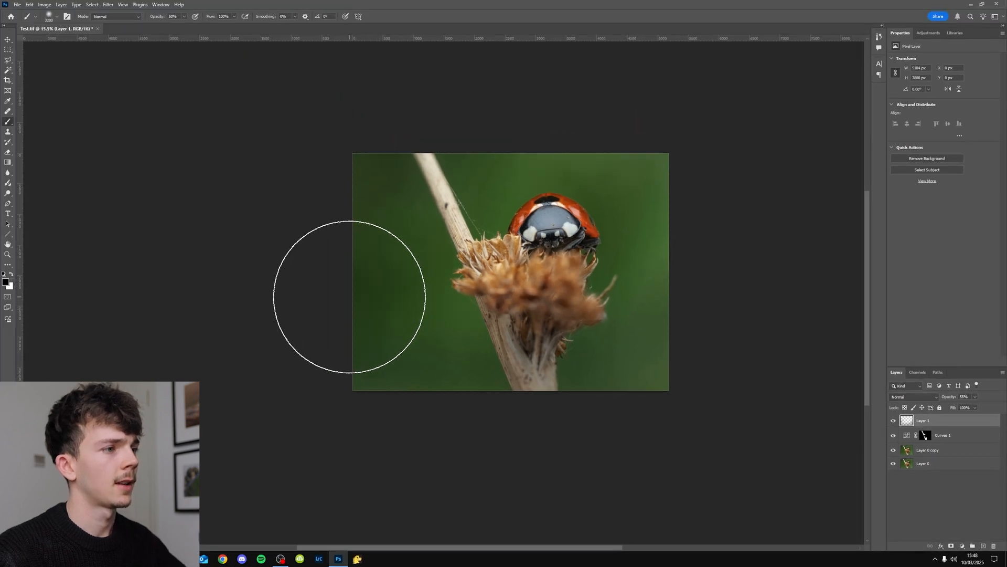
# Darken the left edge of the image with the soft black brush on the vignette layer, and reduce the brush size.
pyautogui.click(342, 298)
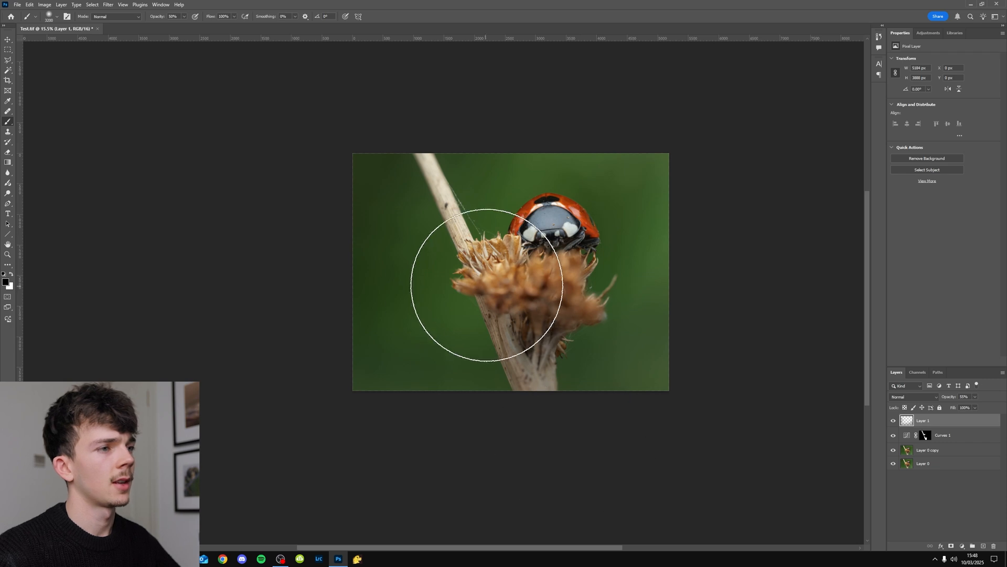
pyautogui.moveTo(659, 339); pyautogui.dragTo(627, 336)
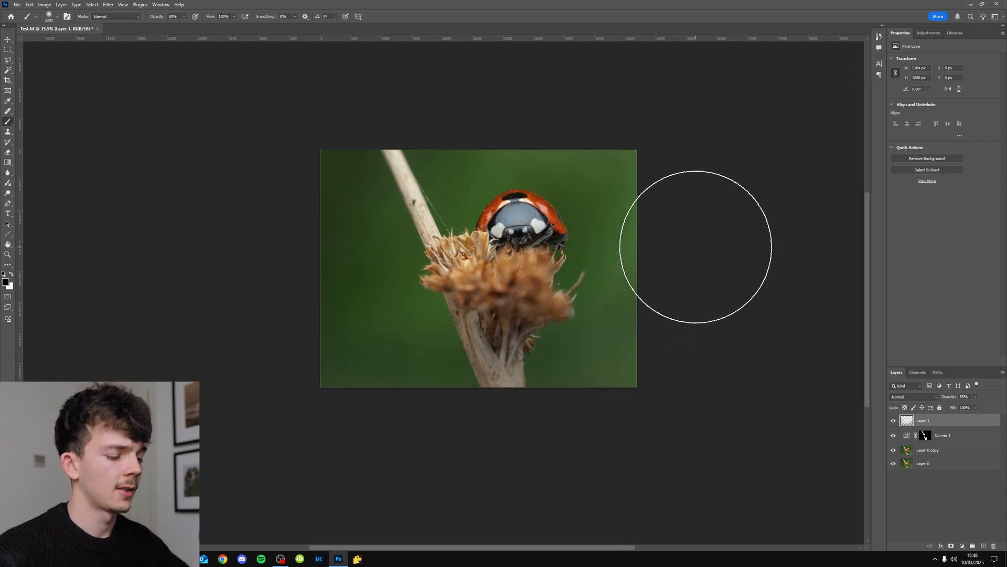
pyautogui.press('[')
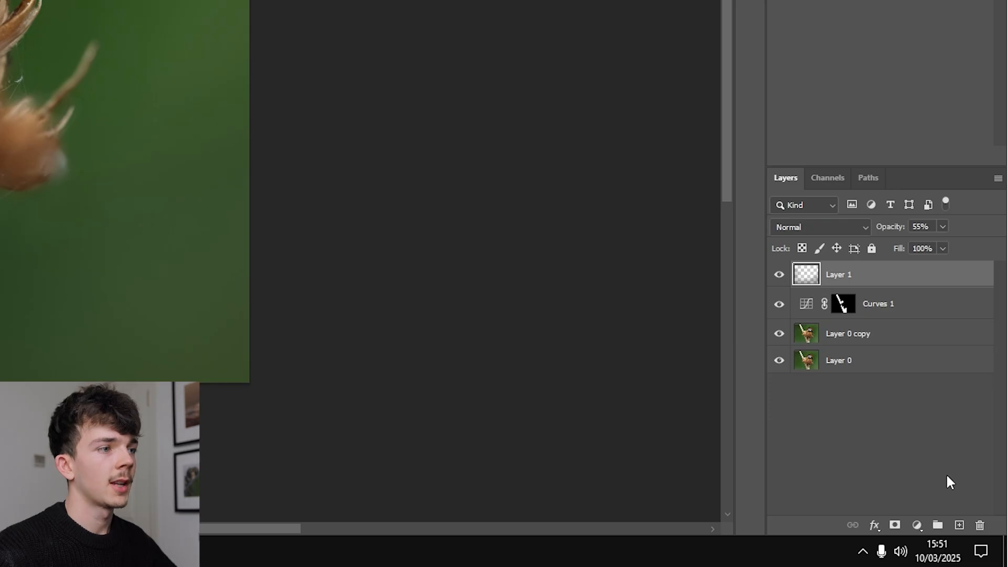
# Add another new layer and, with a smaller soft white brush, paint a glow on the image's top edge above the ladybird.
pyautogui.click(959, 525)
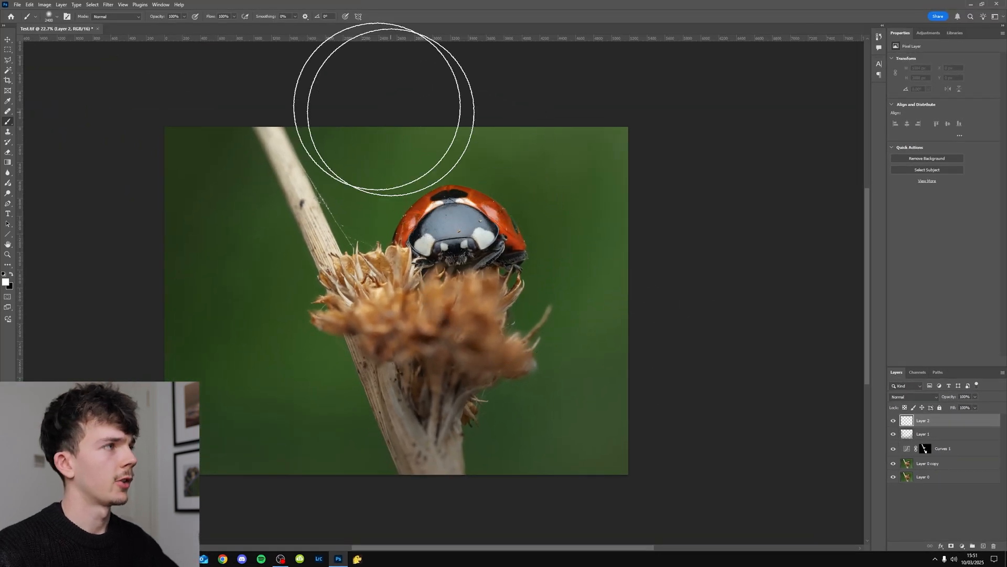
pyautogui.press('[')
pyautogui.press('[')
pyautogui.press('[')
pyautogui.press('[')
pyautogui.press('[')
pyautogui.press('[')
pyautogui.press('[')
pyautogui.press('[')
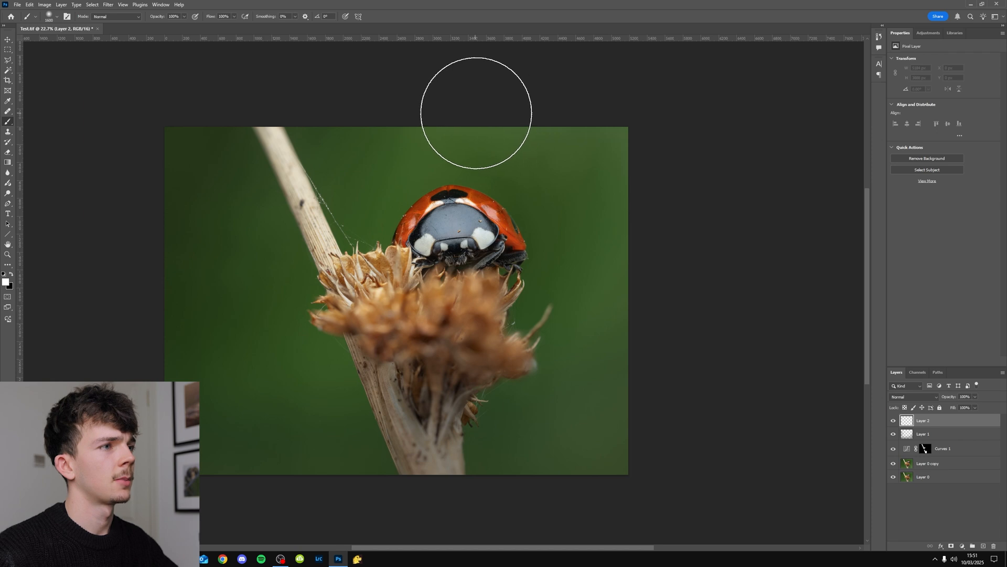
pyautogui.click(488, 113)
# Extend the white glow across the image's upper-right corner and down its right edge, varying the brush size.
pyautogui.press(']')
pyautogui.press(']')
pyautogui.press(']')
pyautogui.press(']')
pyautogui.press(']')
pyautogui.press(']')
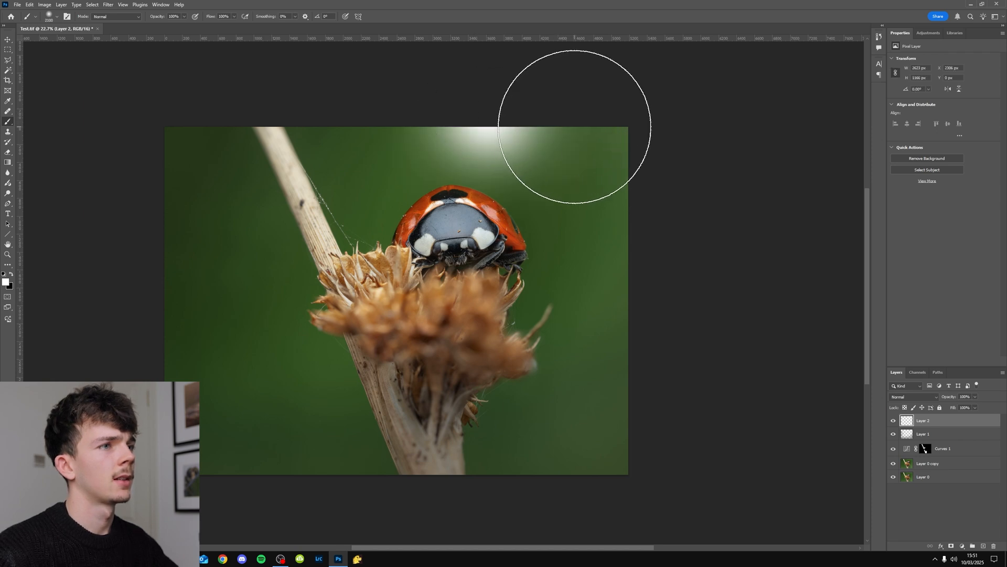
pyautogui.click(583, 129)
pyautogui.press('[')
pyautogui.press('[')
pyautogui.press('[')
pyautogui.click(641, 188)
pyautogui.press('[')
pyautogui.press('[')
pyautogui.press('[')
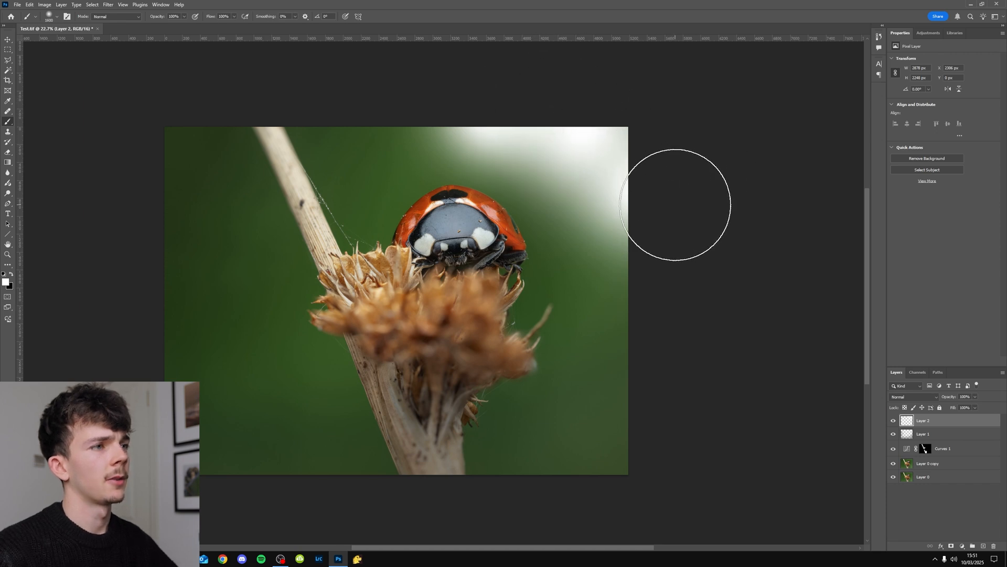
# Soften the white glow on Layer 2 with a Gaussian Blur of 746.7 pixels radius.
pyautogui.moveTo(521, 159); pyautogui.dragTo(529, 161)
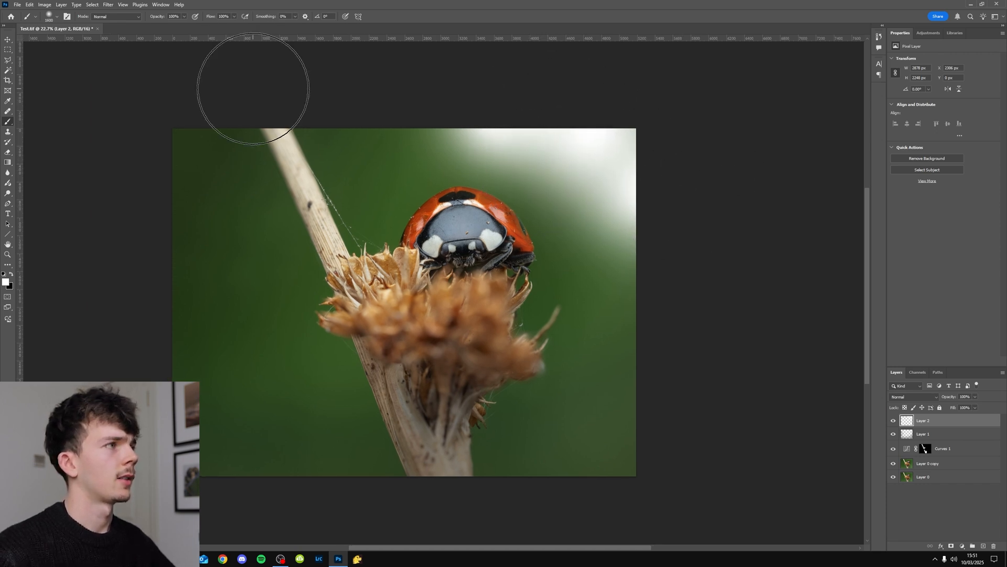
pyautogui.click(109, 5)
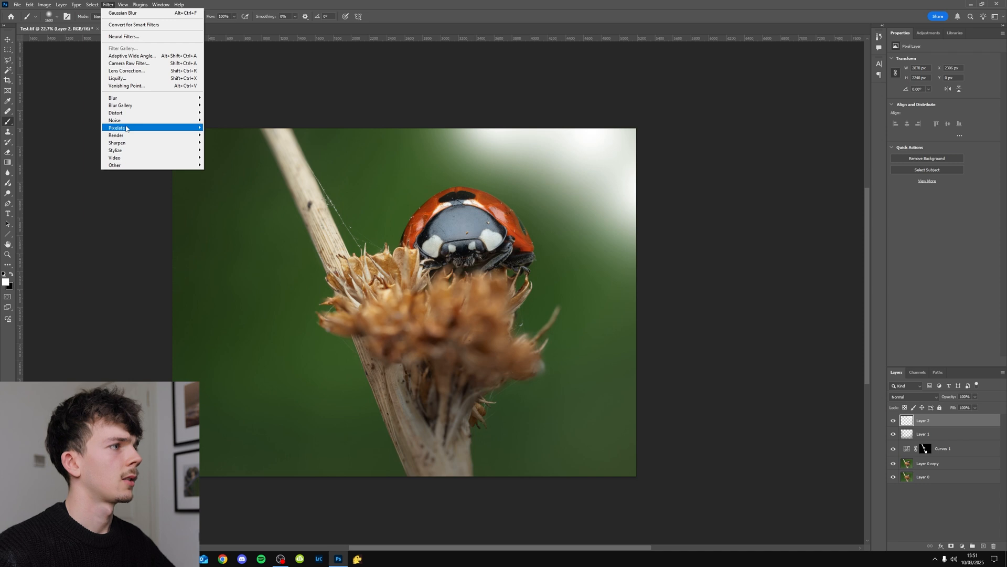
pyautogui.moveTo(157, 100)
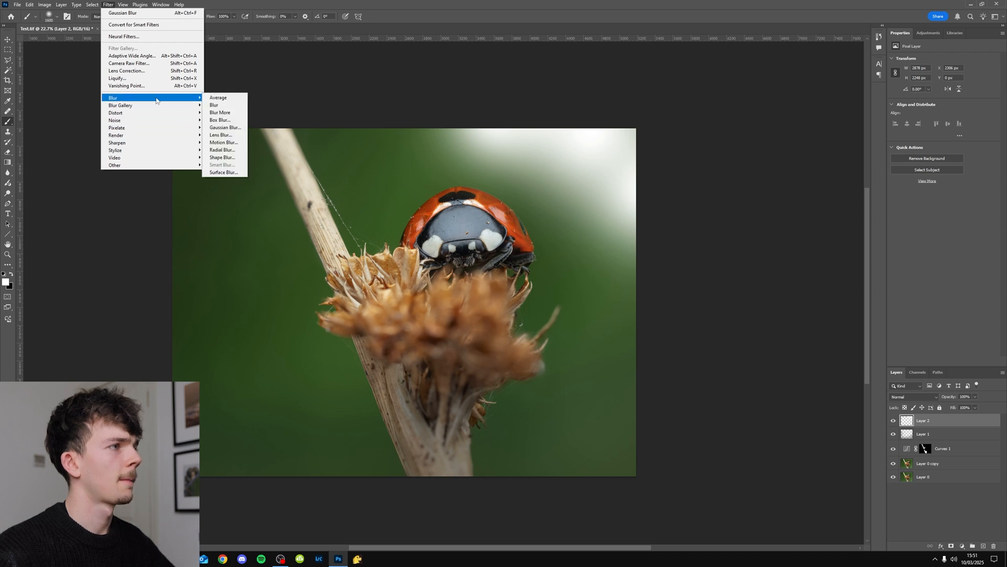
pyautogui.click(224, 128)
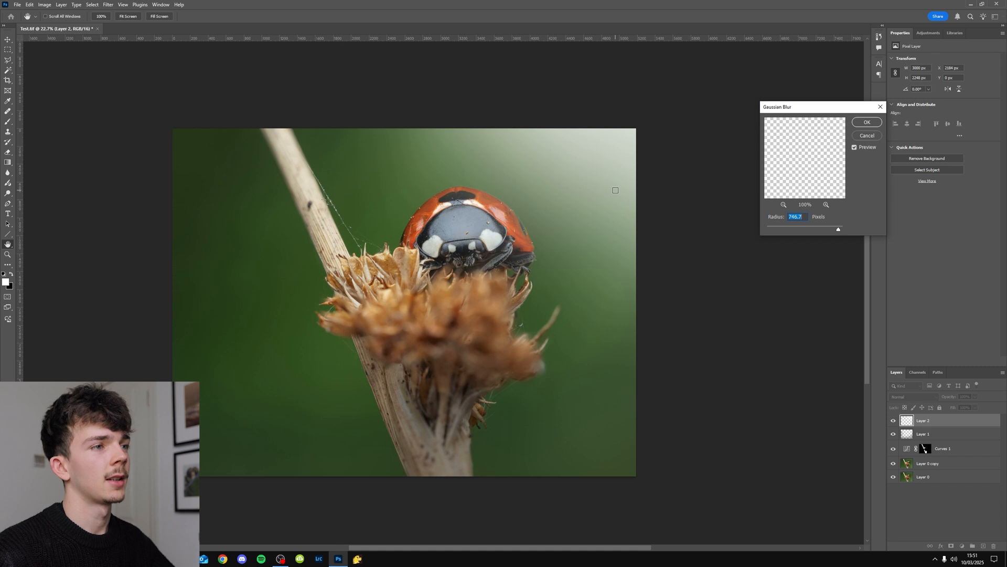
pyautogui.click(867, 123)
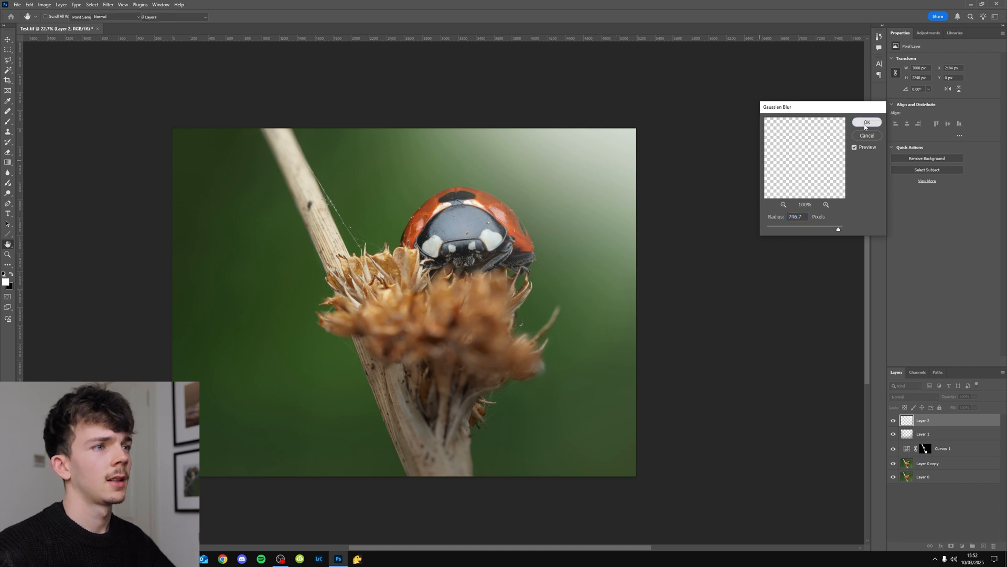
pyautogui.press('b')
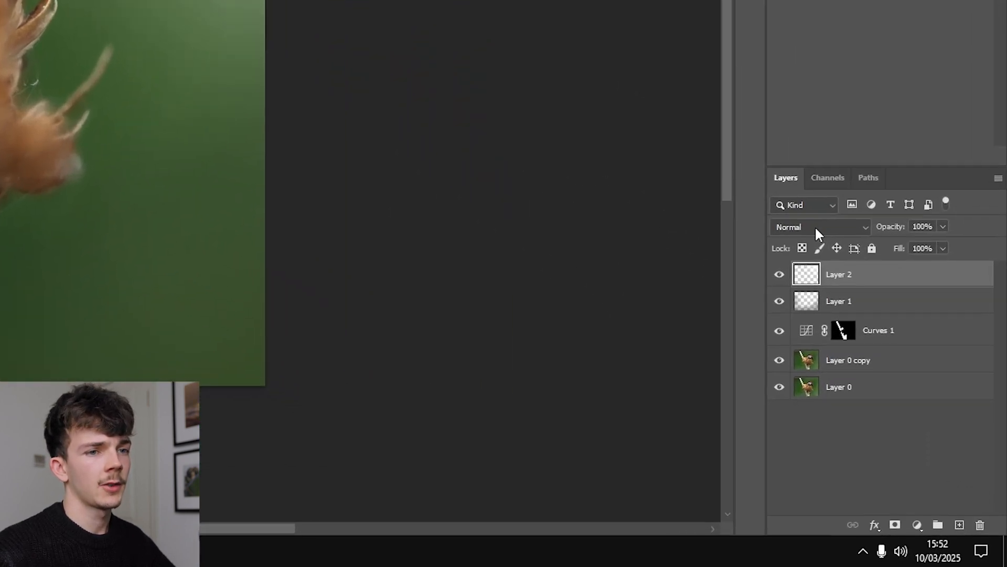
# Set the glow layer's blend mode to Soft Light and toggle its visibility to compare the image with and without it.
pyautogui.click(817, 231)
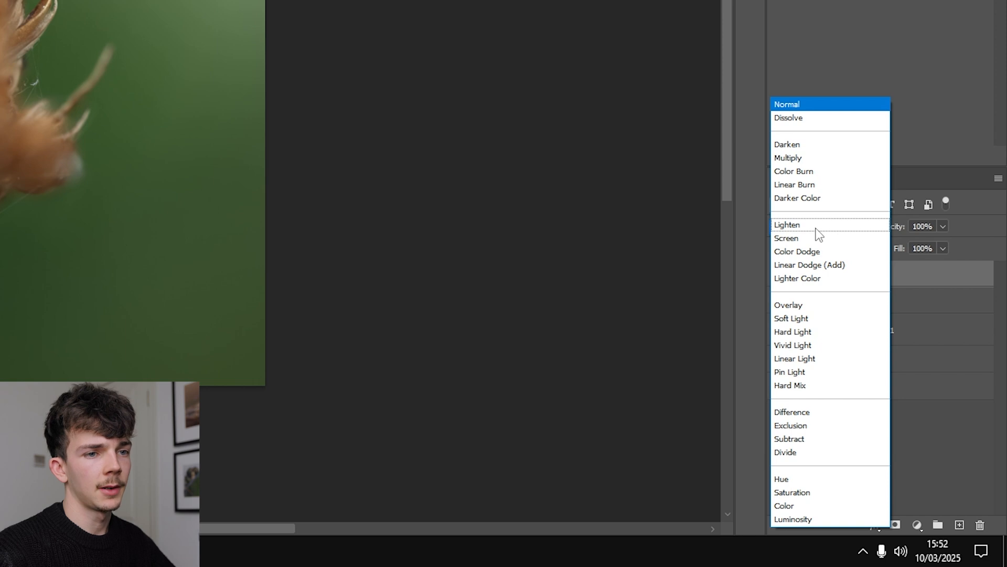
pyautogui.click(803, 319)
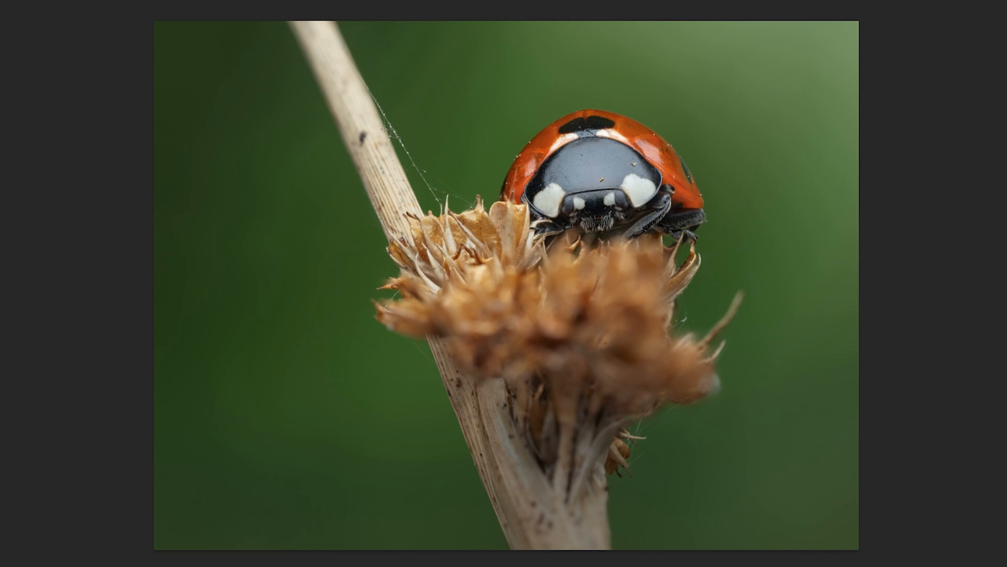
pyautogui.hotkey('ctrl', ',')
pyautogui.hotkey('ctrl', ',')
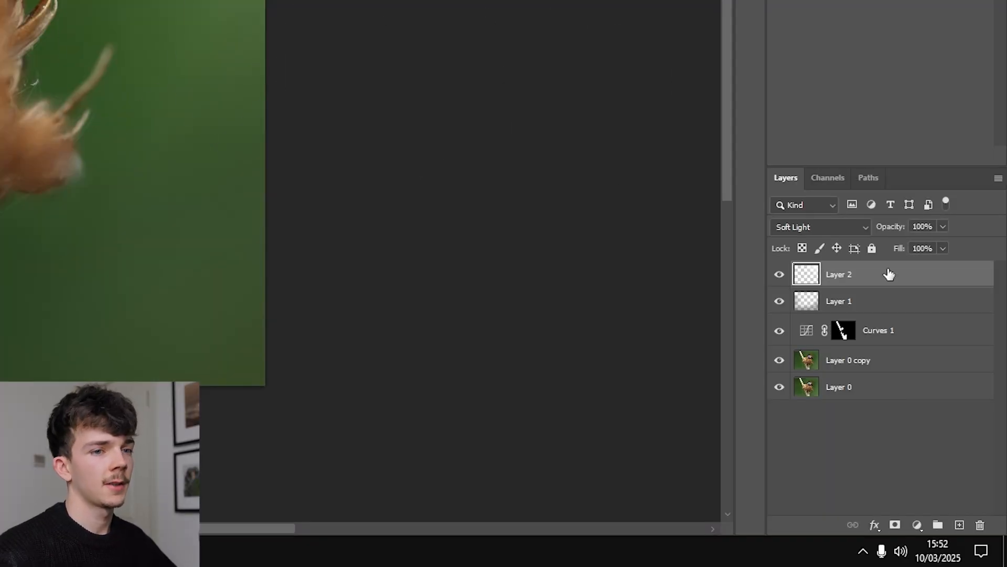
# Add a layer mask to the glow layer and mask the glow off the ladybird with a smaller soft black brush.
pyautogui.click(895, 525)
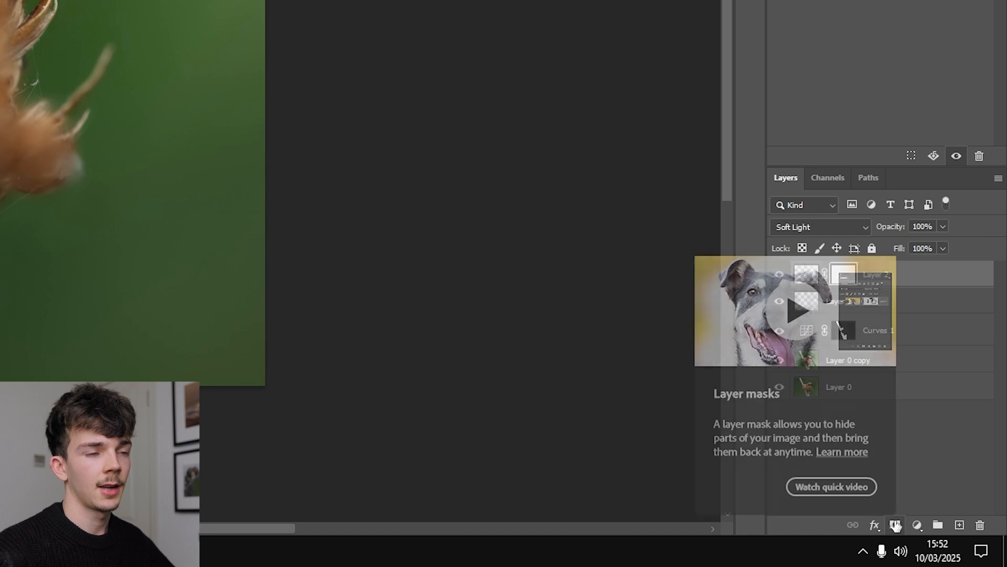
pyautogui.scroll(9, 467, 235)
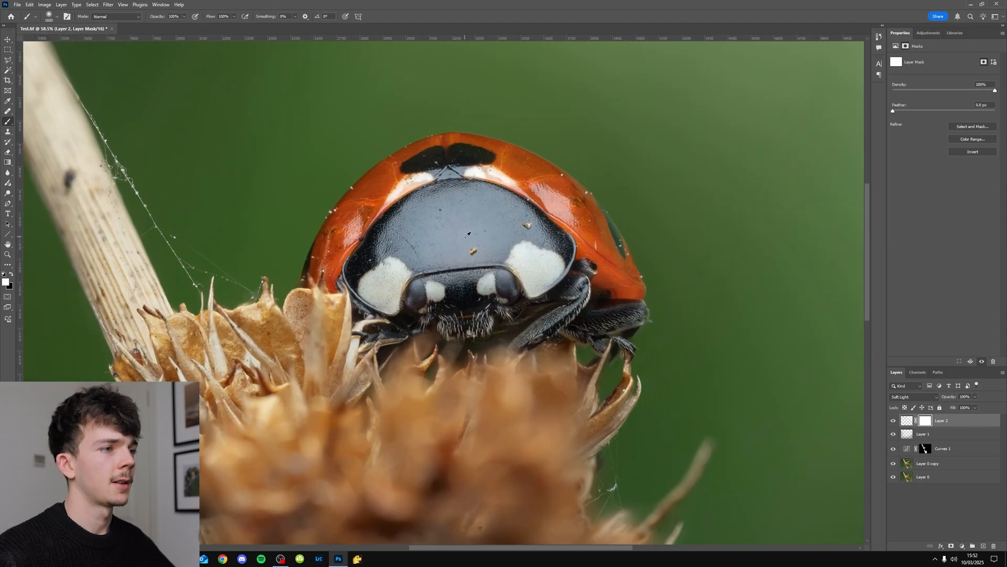
pyautogui.scroll(2, 467, 235)
pyautogui.press('x')
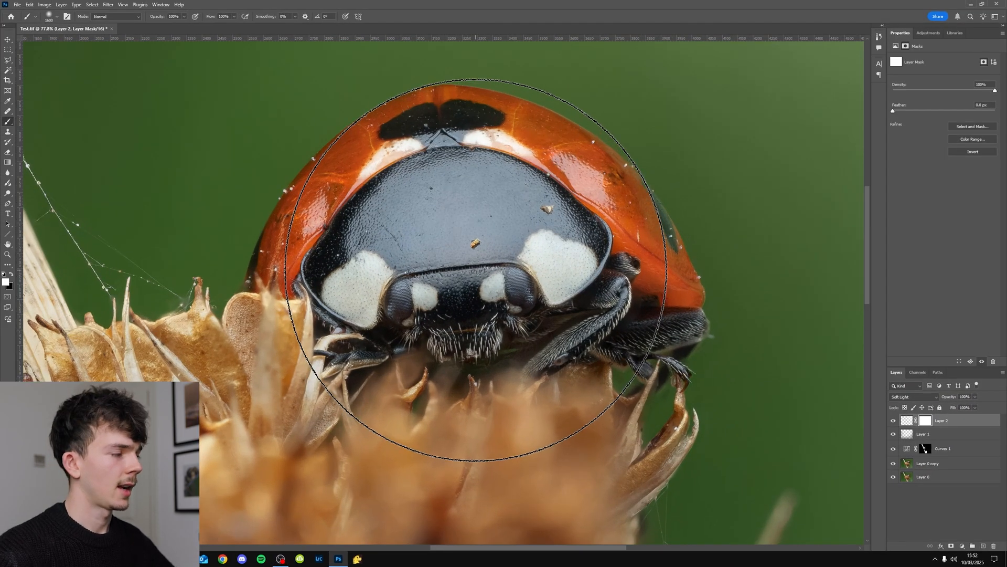
pyautogui.press('[')
pyautogui.press('[')
pyautogui.press('[')
pyautogui.press('[')
pyautogui.press('[')
pyautogui.press('[')
pyautogui.press('[')
pyautogui.press('[')
pyautogui.press('[')
pyautogui.press('[')
pyautogui.press('[')
pyautogui.press('[')
pyautogui.press('[')
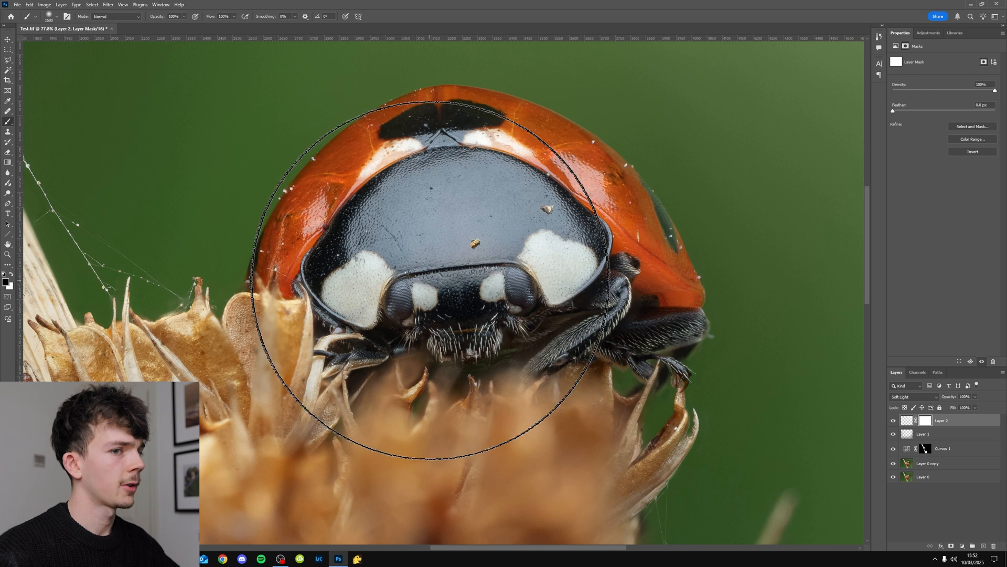
pyautogui.press(']')
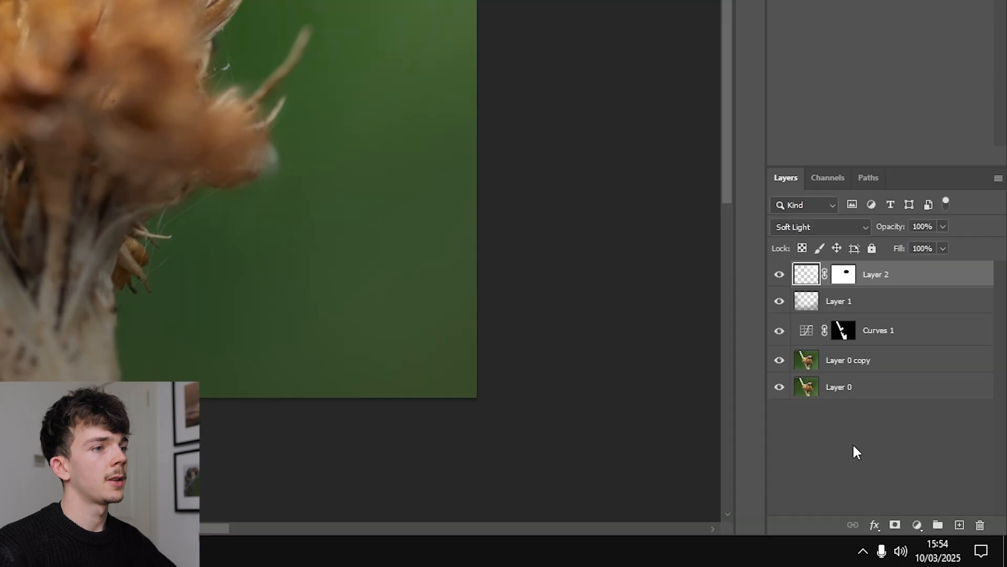
# Select Layer 0 copy and clean small specks off the ladybird's head with the Healing Brush.
pyautogui.click(851, 369)
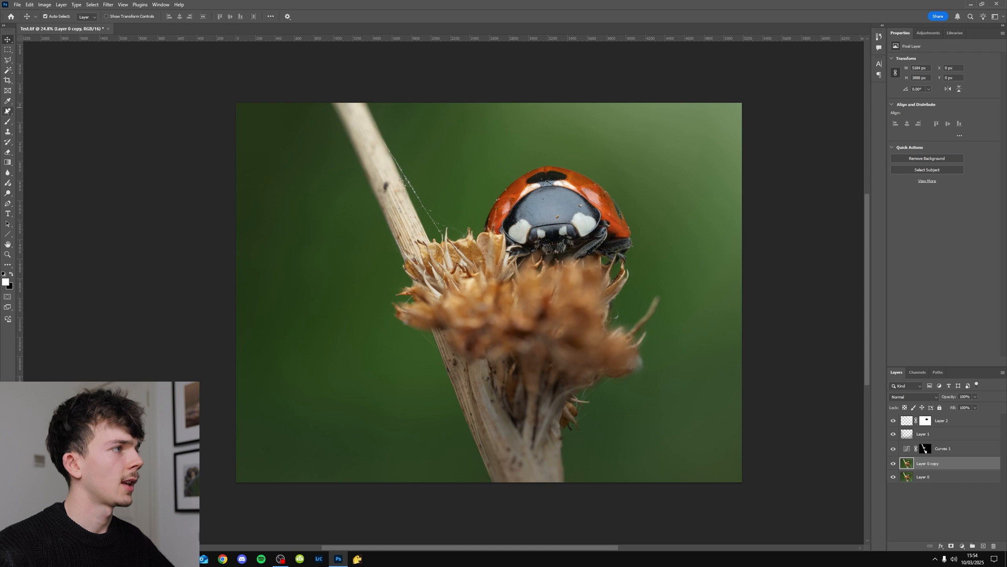
pyautogui.click(8, 111)
pyautogui.click(39, 128)
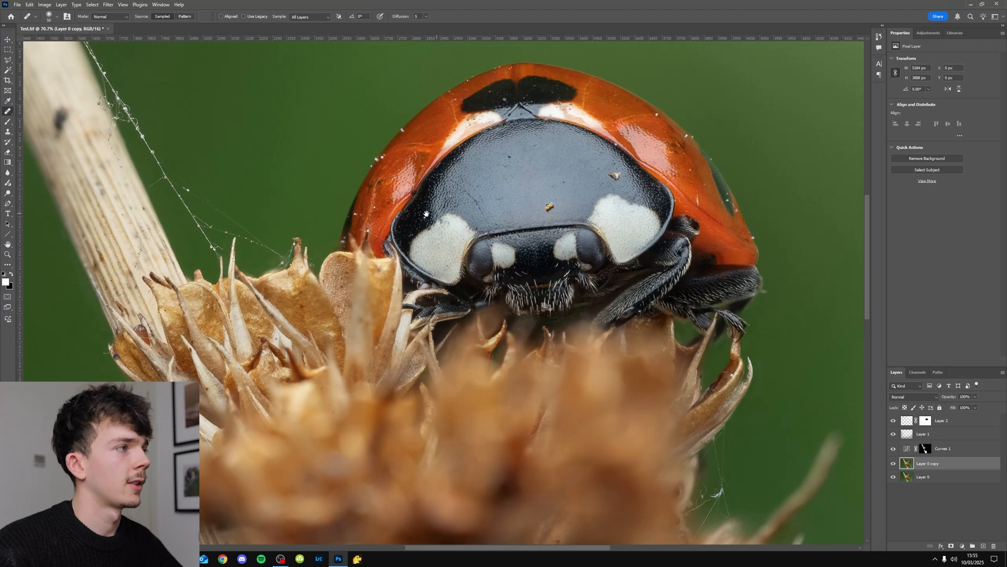
pyautogui.moveTo(426, 213); pyautogui.dragTo(439, 258)
pyautogui.scroll(-2, 267, 176)
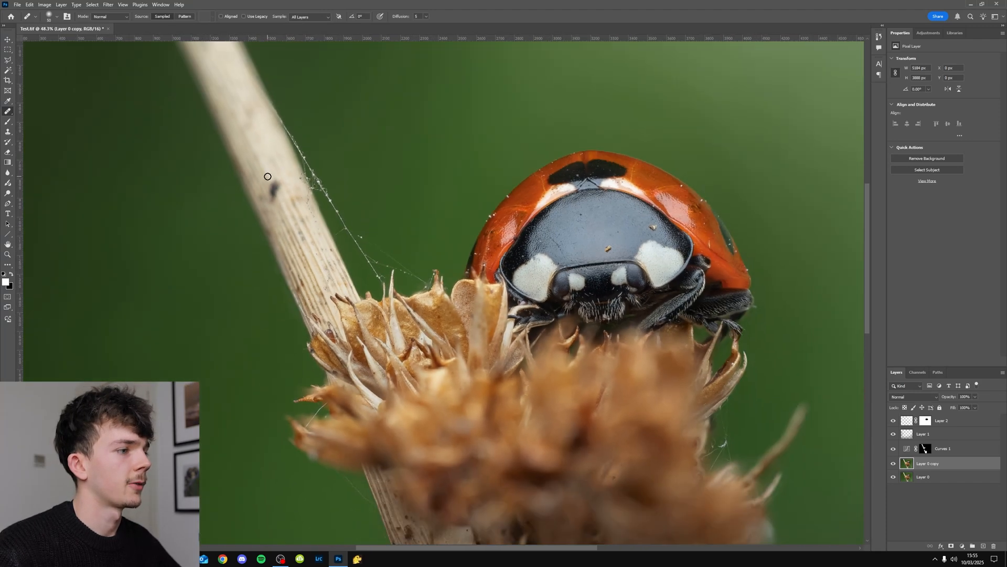
# Heal the dark spot on the stem to the left of the ladybird with the Healing Brush.
pyautogui.moveTo(428, 373)
pyautogui.mouseDown()
pyautogui.moveTo(435, 164)
pyautogui.moveTo(449, 122)
pyautogui.mouseUp()
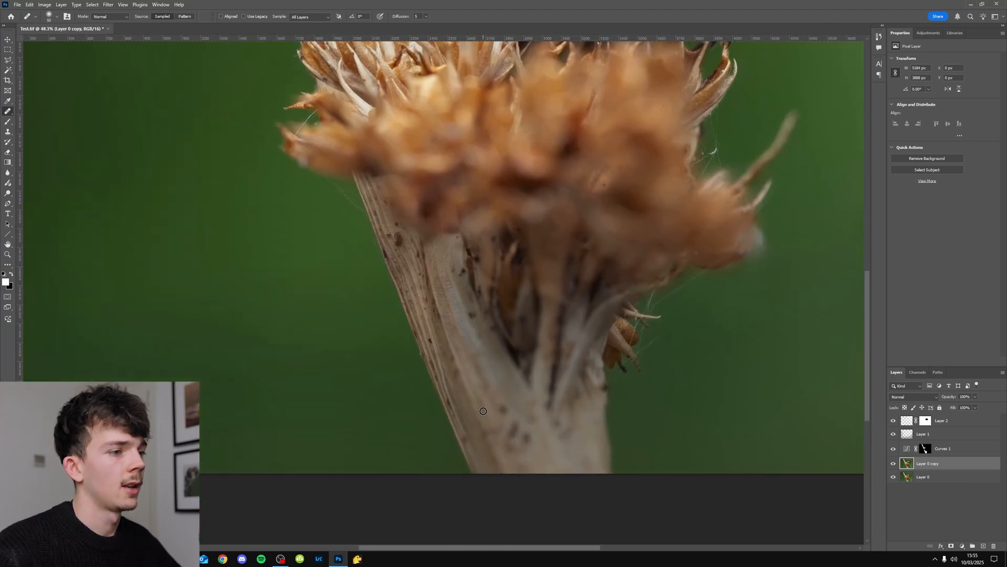
pyautogui.moveTo(495, 191); pyautogui.dragTo(554, 388)
pyautogui.moveTo(511, 287); pyautogui.dragTo(433, 241)
pyautogui.scroll(-3, 412, 265)
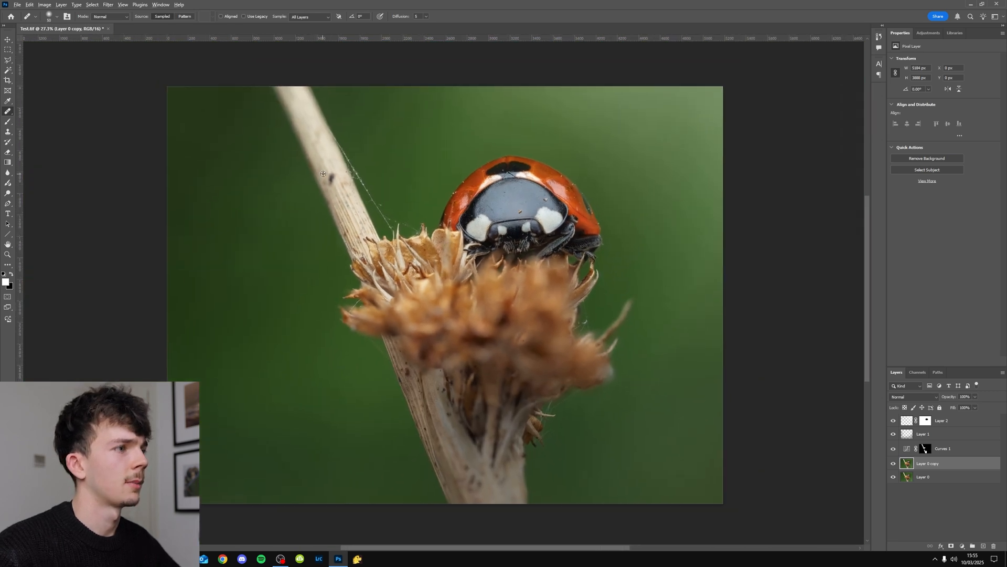
pyautogui.scroll(2, 324, 174)
pyautogui.scroll(-4, 328, 177)
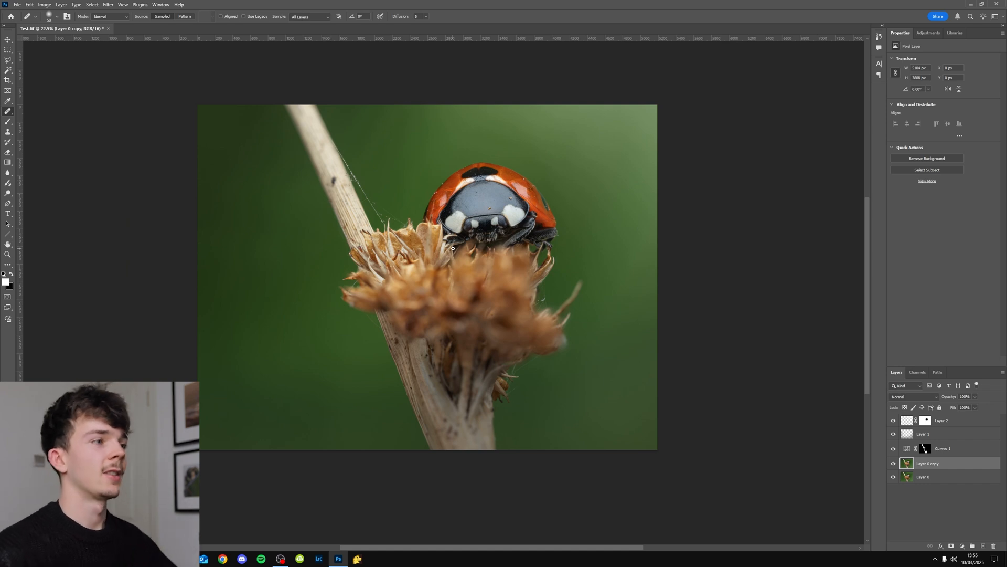
pyautogui.scroll(5, 337, 173)
pyautogui.moveTo(340, 189); pyautogui.dragTo(371, 215)
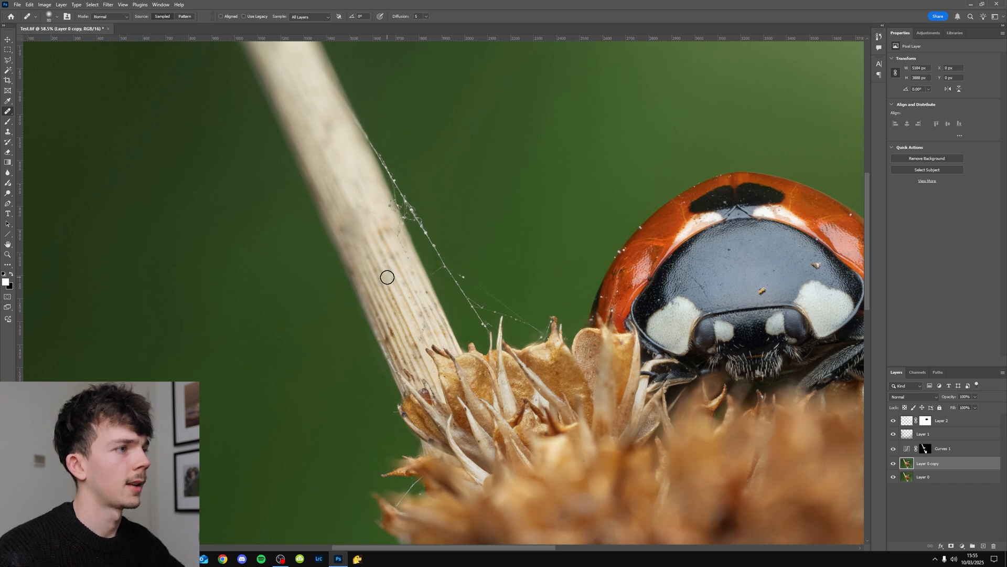
pyautogui.hotkey('ctrl', '0')
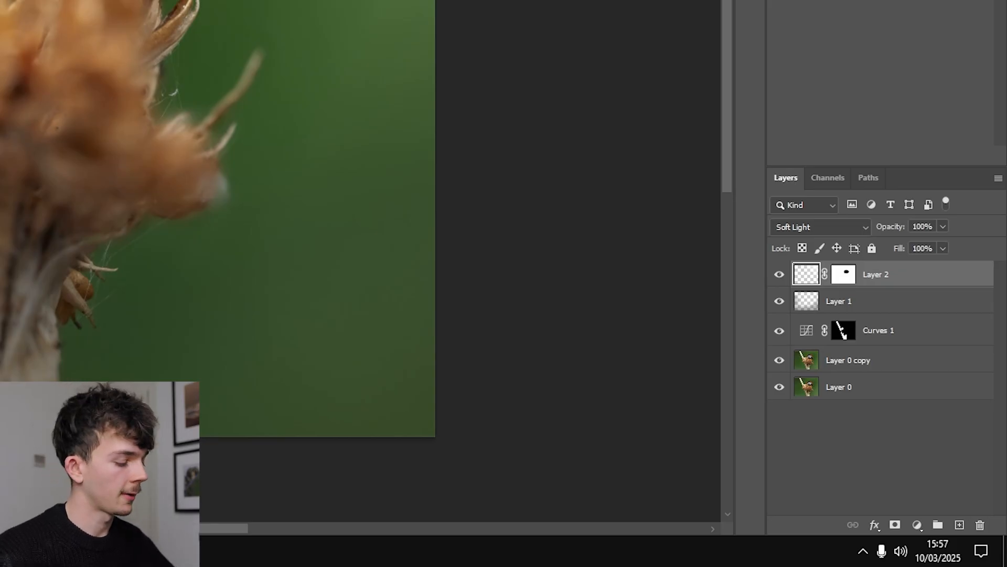
# Stamp all visible layers into a new merged layer above Layer 2 and duplicate that merged layer.
pyautogui.hotkey('ctrl', 'shift', 'alt', 'e')
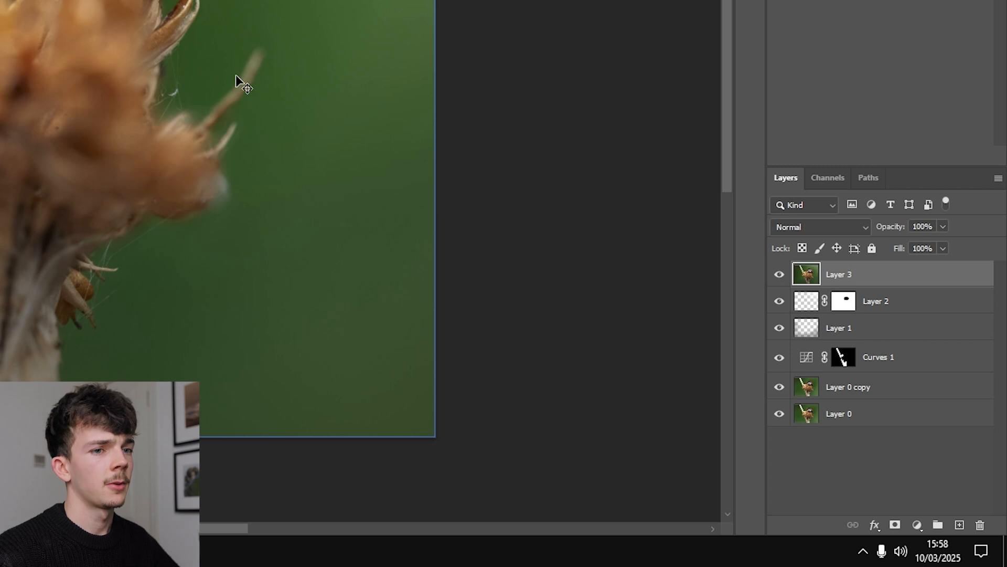
pyautogui.press('ctrl')
pyautogui.hotkey('ctrl', 'j')
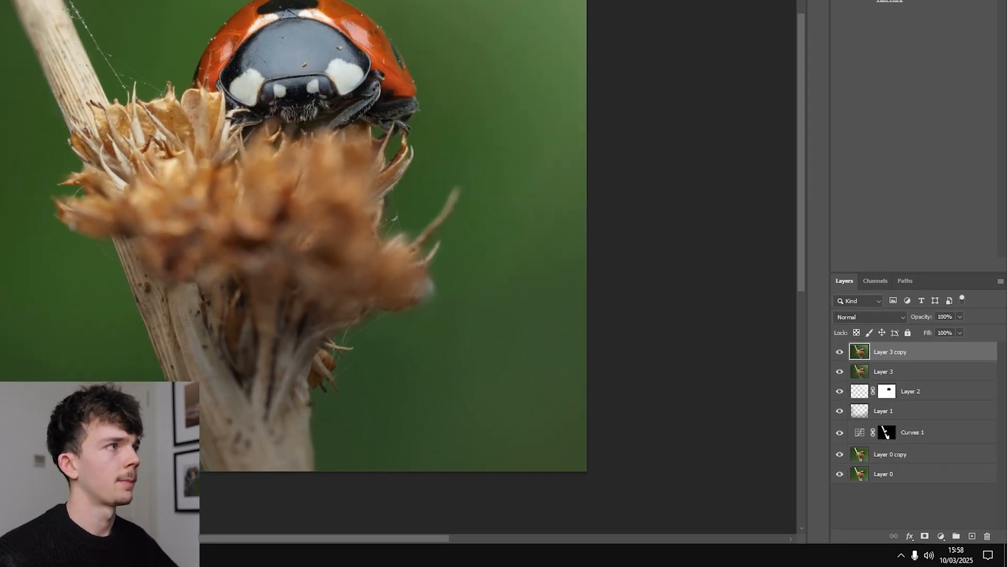
# Apply a High Pass filter with a 1.5 pixel radius to the duplicated merged layer.
pyautogui.click(108, 5)
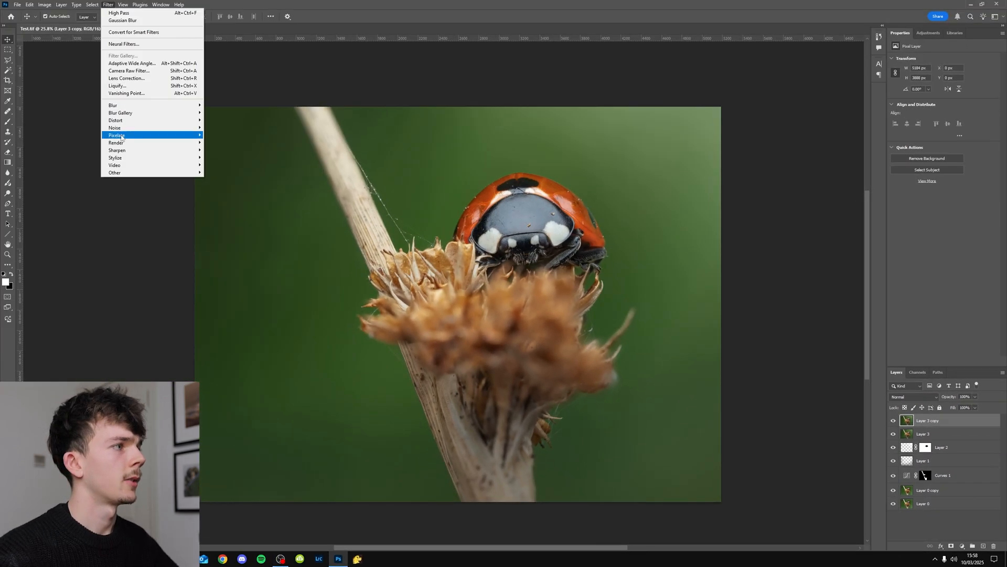
pyautogui.moveTo(122, 175)
pyautogui.click(222, 179)
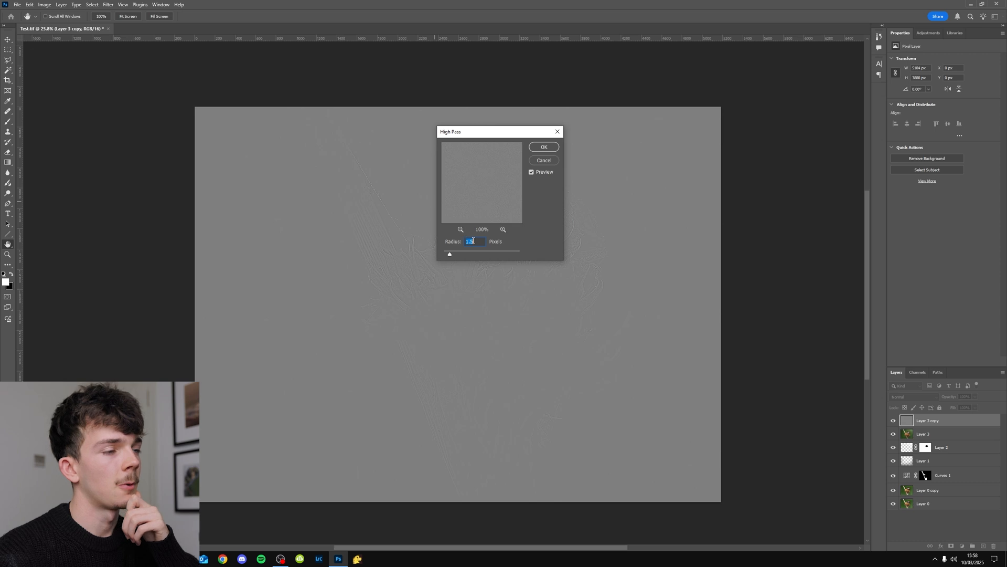
pyautogui.click(544, 147)
pyautogui.scroll(3, 563, 243)
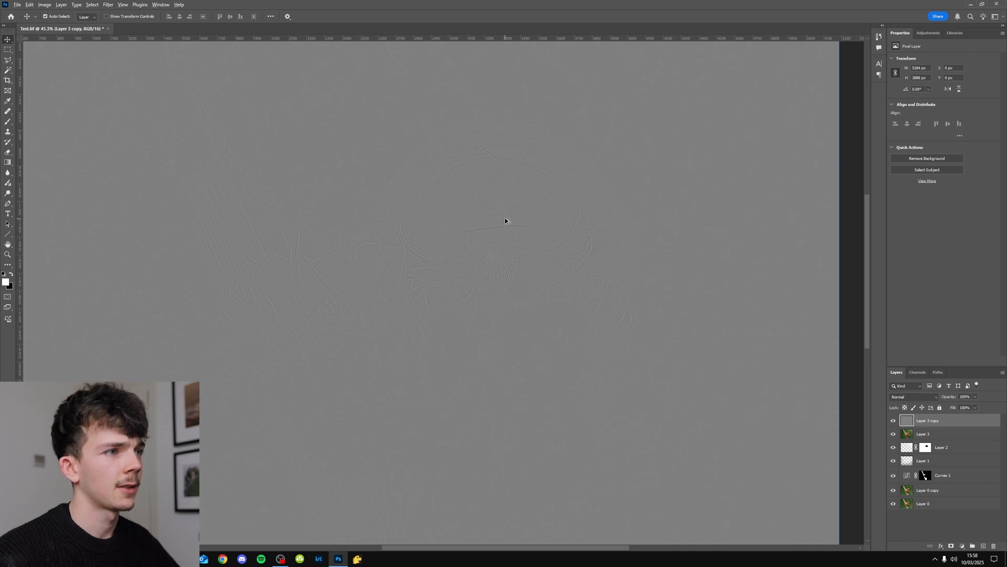
pyautogui.scroll(-6, 504, 219)
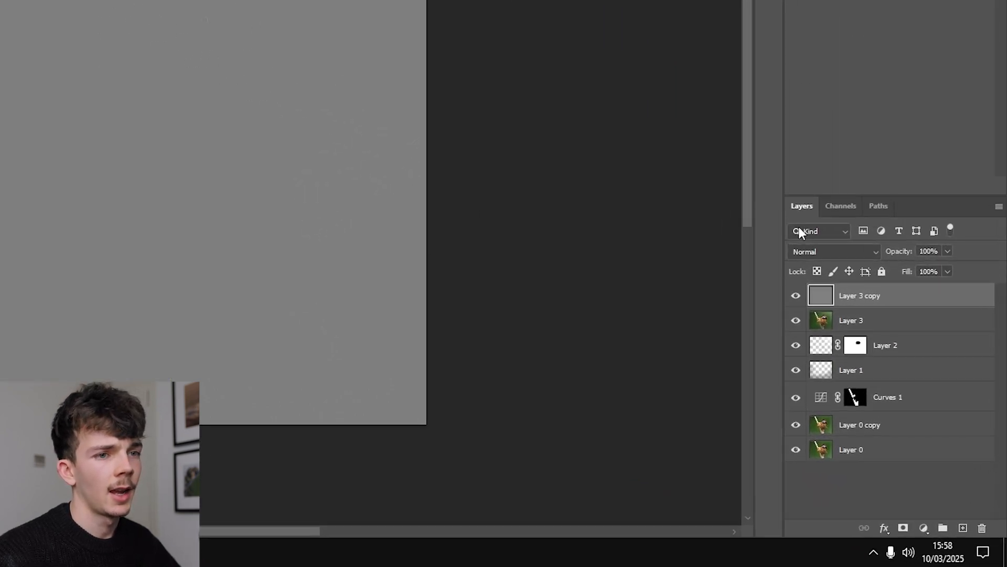
# Set the High Pass layer's blend mode to Overlay and inspect the sharpening on the ladybird up close.
pyautogui.click(826, 251)
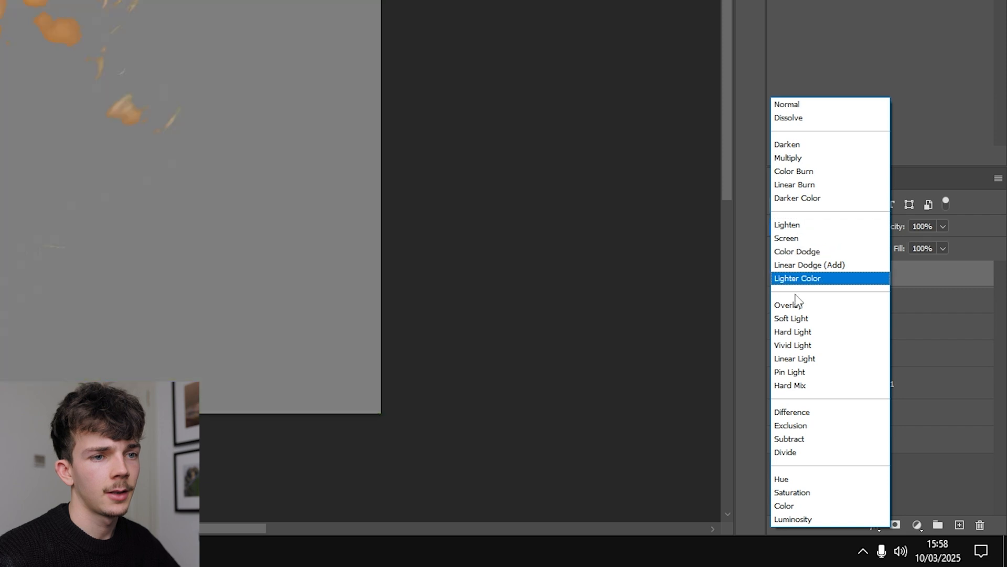
pyautogui.click(796, 306)
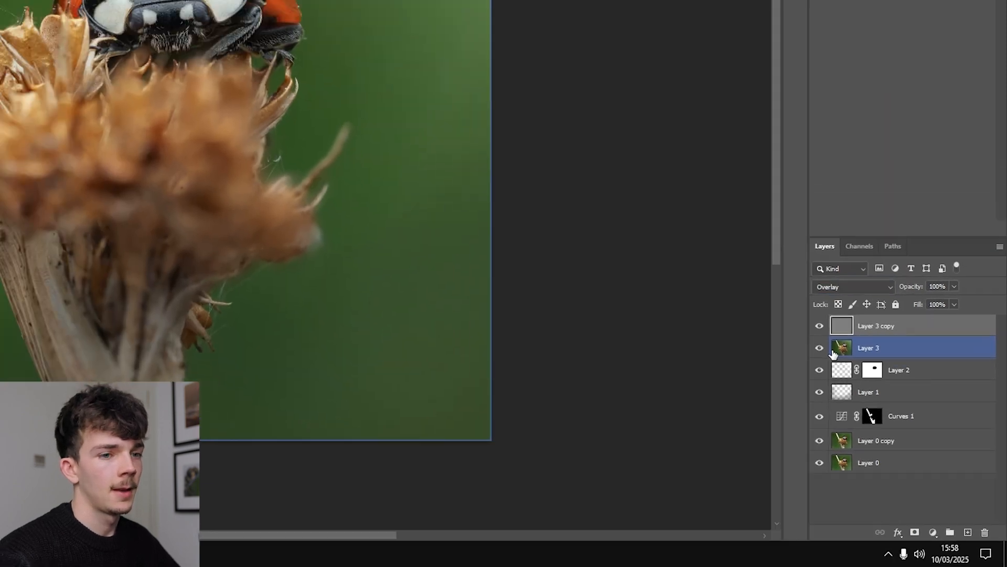
pyautogui.scroll(4, 508, 245)
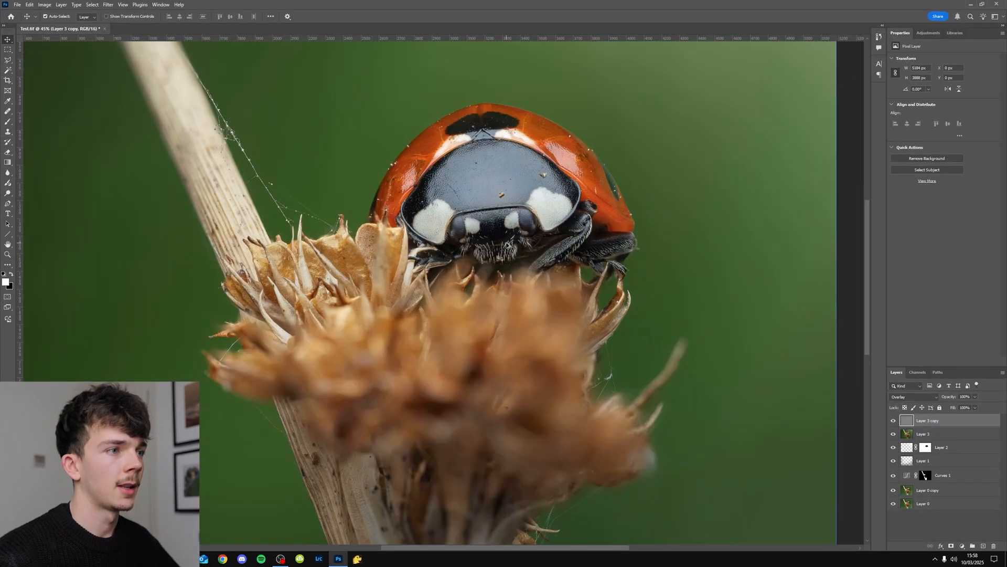
pyautogui.scroll(3, 508, 245)
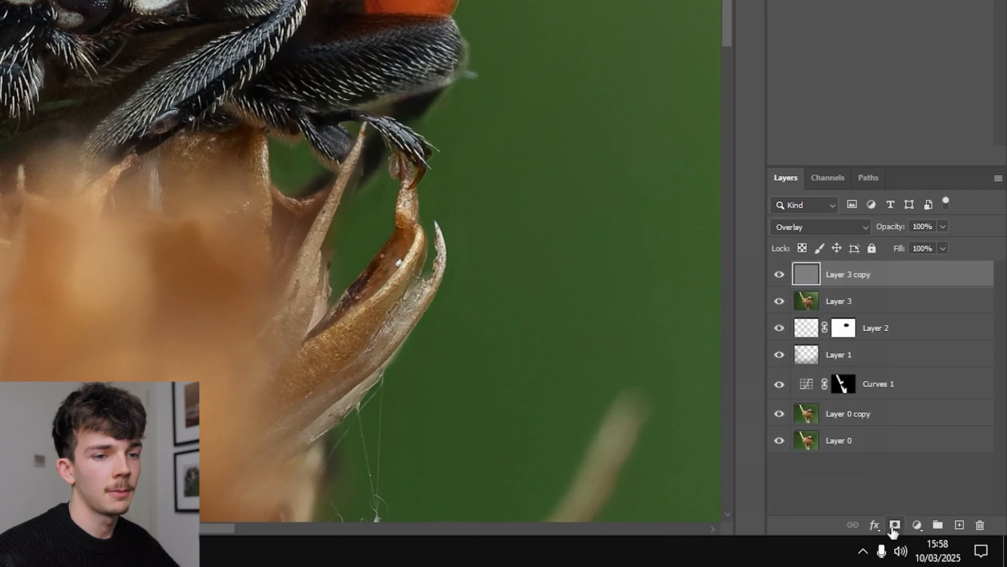
# Add an inverted black layer mask to the High Pass layer and paint white over the ladybird to sharpen only the insect.
pyautogui.click(894, 527)
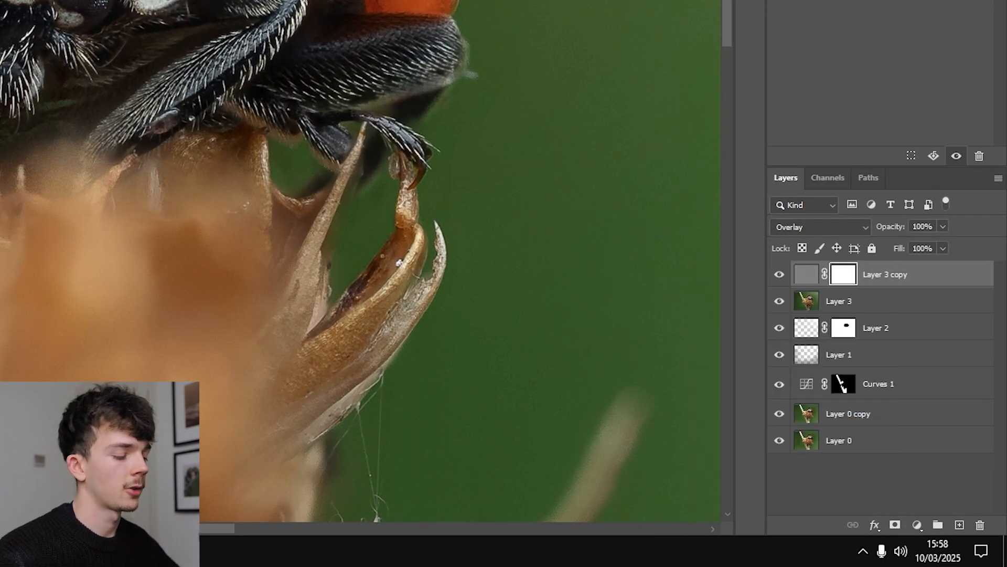
pyautogui.hotkey('ctrl', 'i')
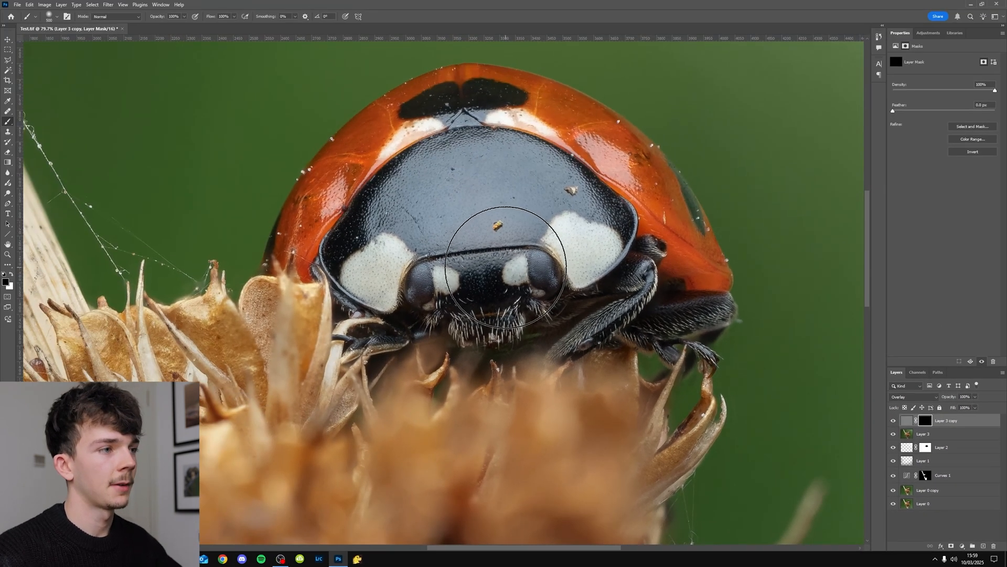
pyautogui.press('[')
pyautogui.press('[')
pyautogui.press('[')
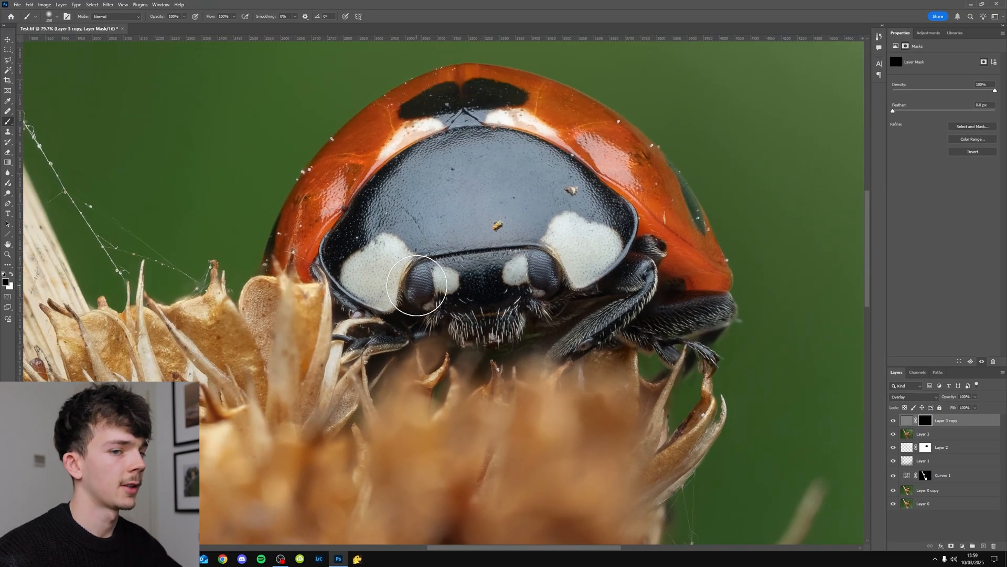
pyautogui.press('x')
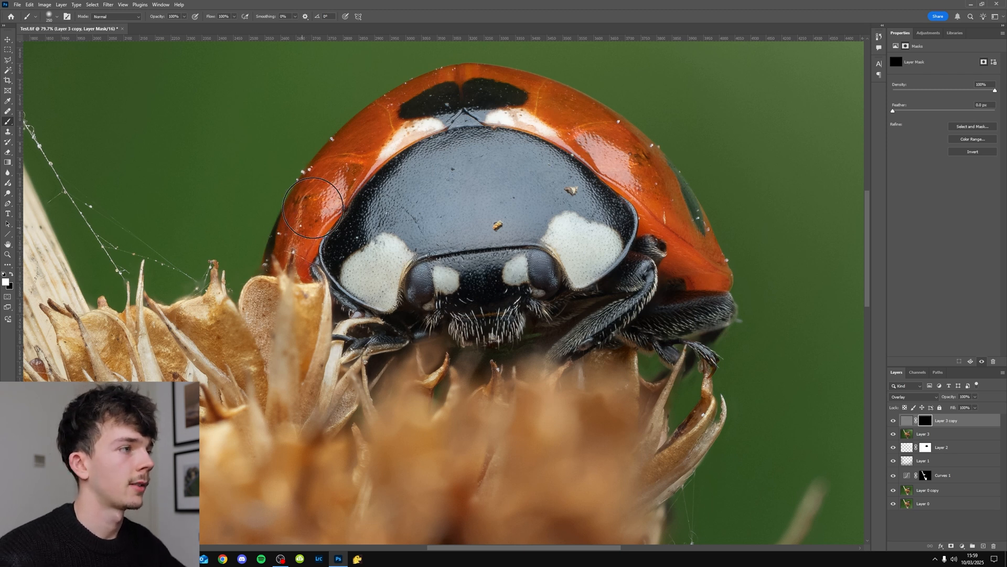
pyautogui.moveTo(479, 88)
pyautogui.mouseDown()
pyautogui.moveTo(571, 111)
pyautogui.moveTo(625, 140)
pyautogui.moveTo(709, 262)
pyautogui.moveTo(714, 284)
pyautogui.moveTo(692, 310)
pyautogui.mouseUp()
pyautogui.press(']')
pyautogui.press(']')
pyautogui.press(']')
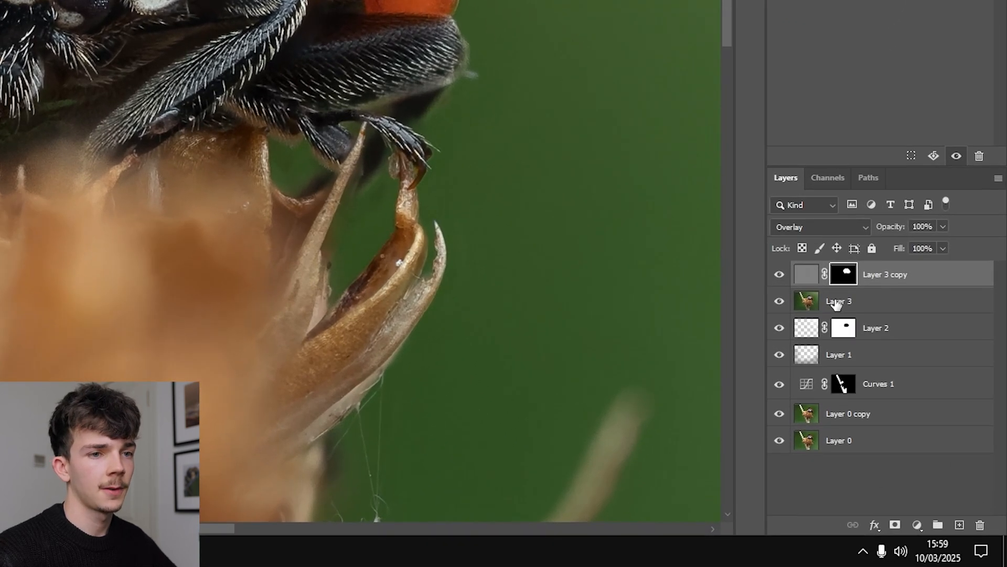
# Merge the masked High Pass layer with Layer 3 beneath it.
pyautogui.keyDown('shift'); pyautogui.click(837, 303); pyautogui.keyUp('shift')
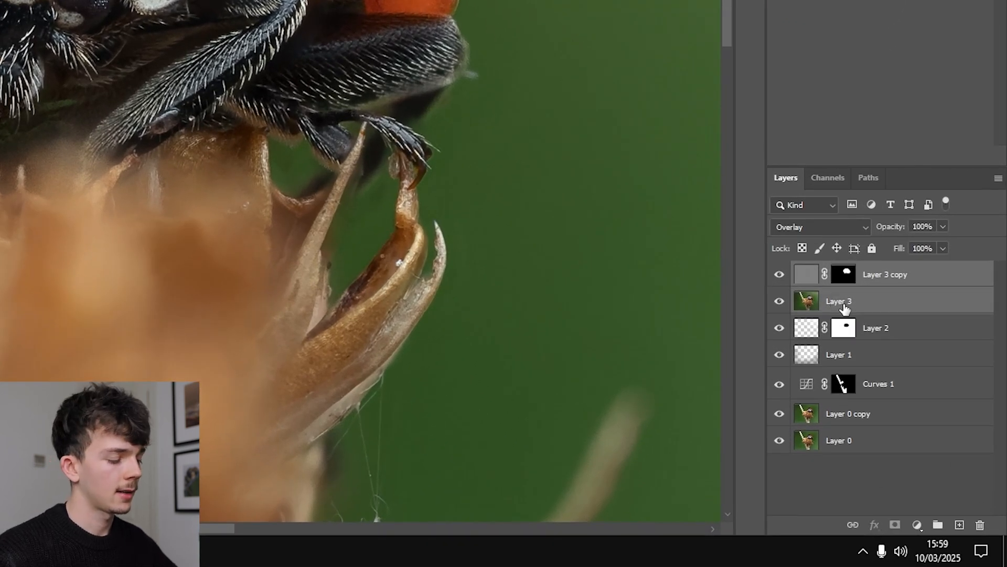
pyautogui.hotkey('ctrl', 'e')
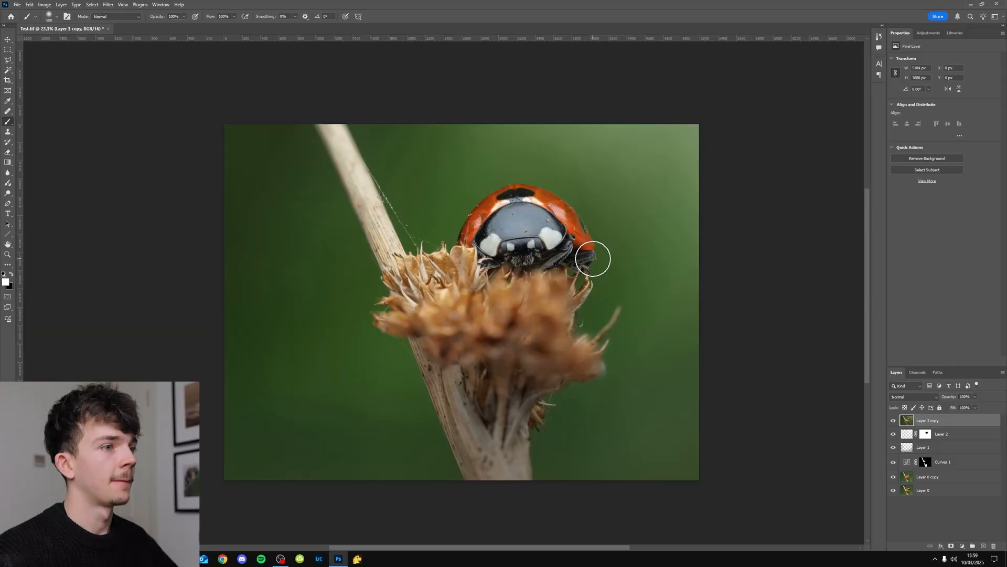
# Start a crop in the original ratio and rotate the image slightly clockwise to level the ladybird.
pyautogui.click(8, 80)
pyautogui.click(59, 17)
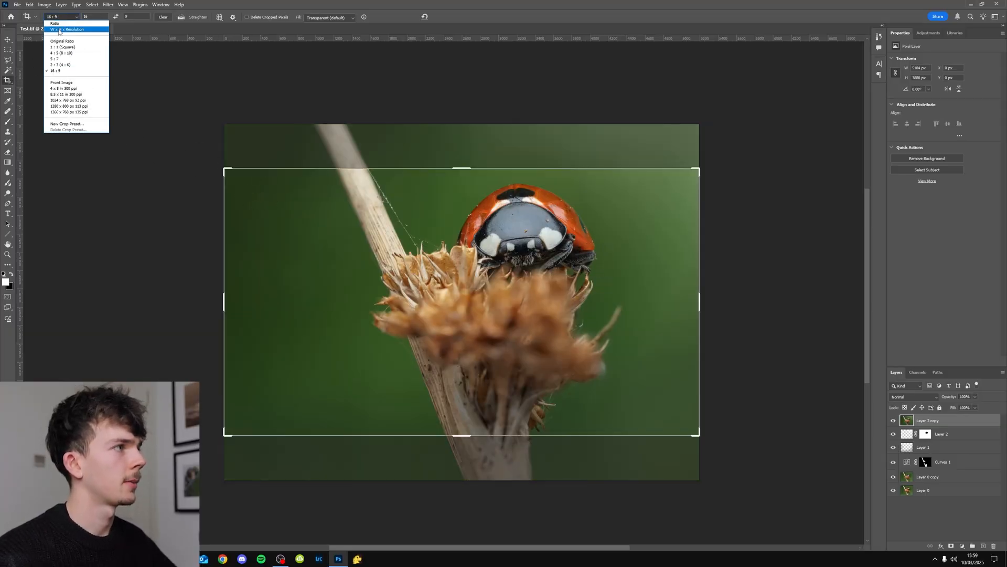
pyautogui.click(62, 40)
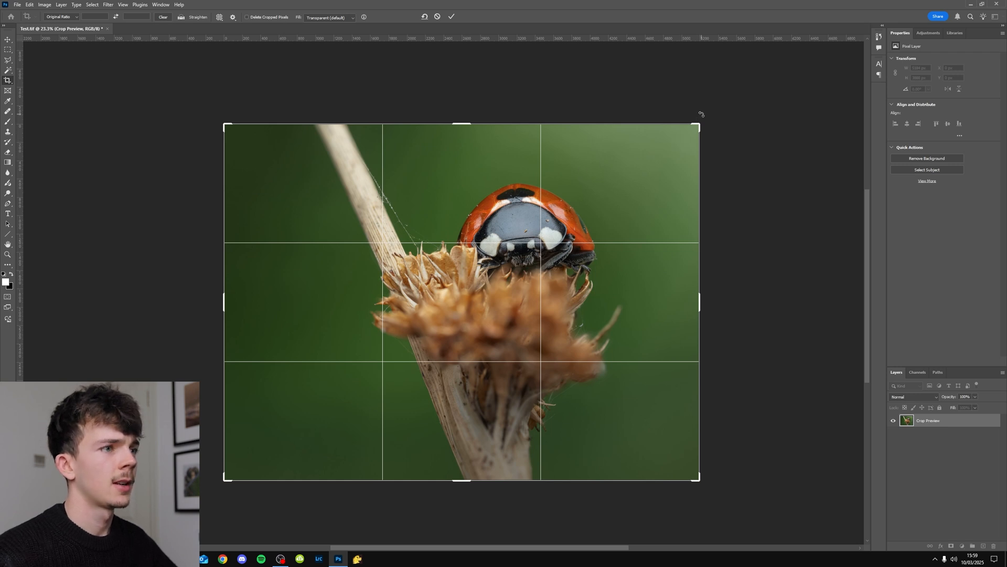
pyautogui.moveTo(707, 101); pyautogui.dragTo(736, 120)
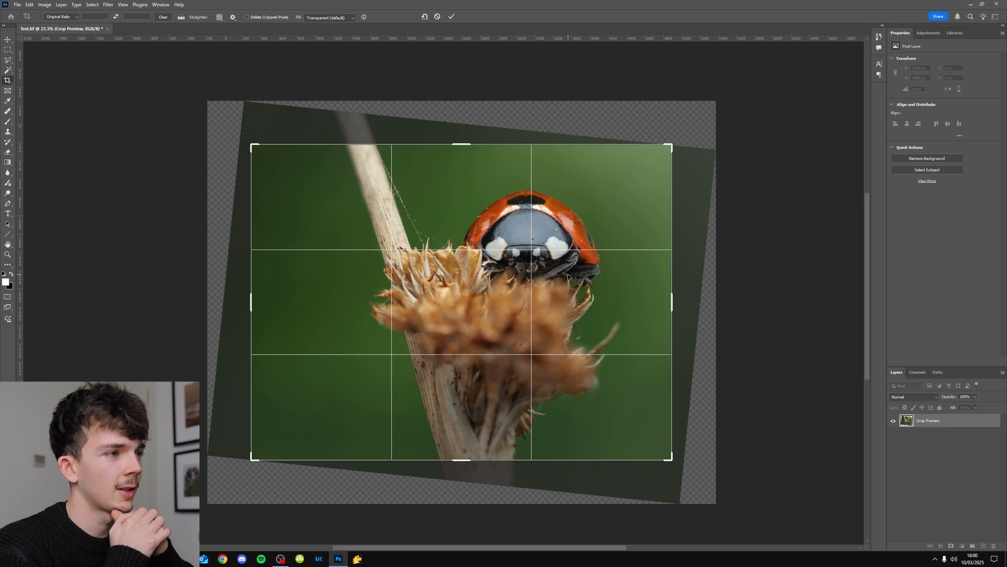
# Change the crop to 1:1 (Square), reposition and slightly tighten it around the ladybird and stem, and apply the crop.
pyautogui.click(64, 16)
pyautogui.click(64, 47)
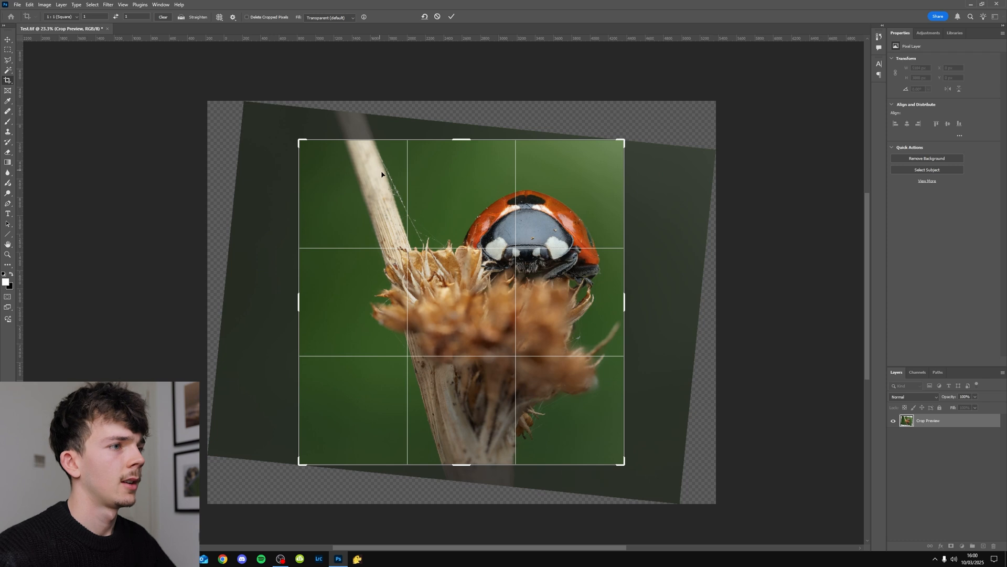
pyautogui.moveTo(473, 254); pyautogui.dragTo(440, 252)
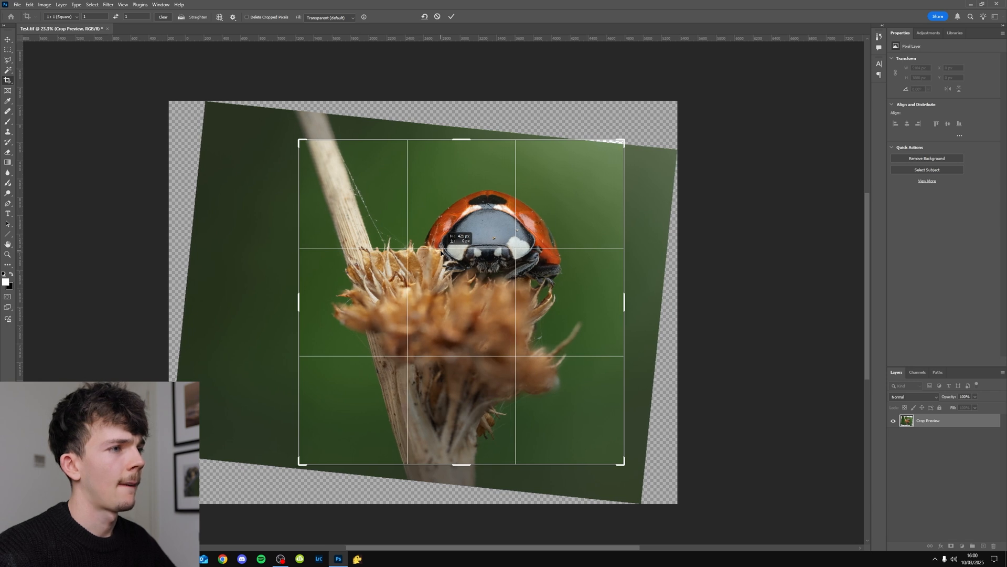
pyautogui.moveTo(461, 139); pyautogui.dragTo(462, 145)
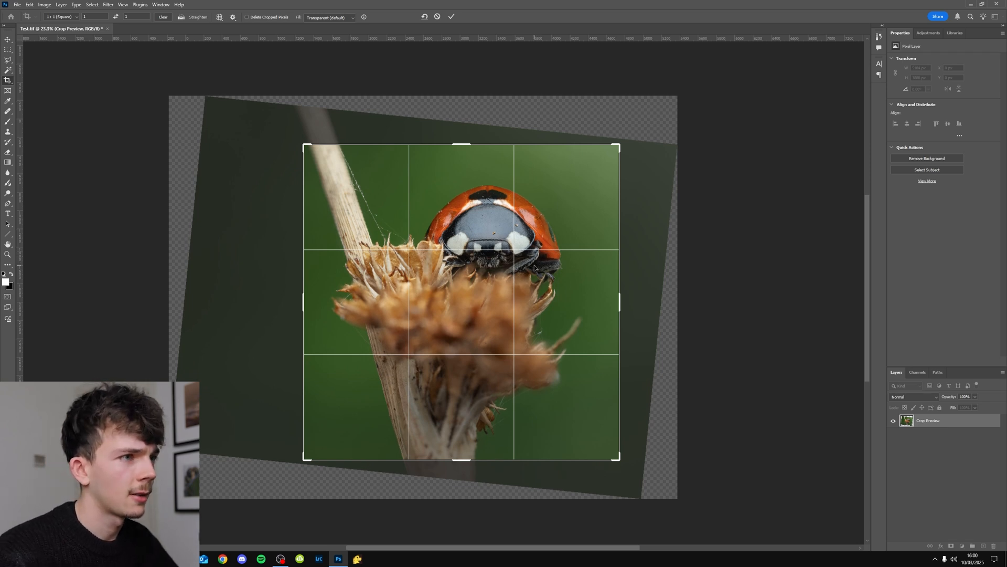
pyautogui.press('Right')
pyautogui.press('Right')
pyautogui.press('Right')
pyautogui.press('Right')
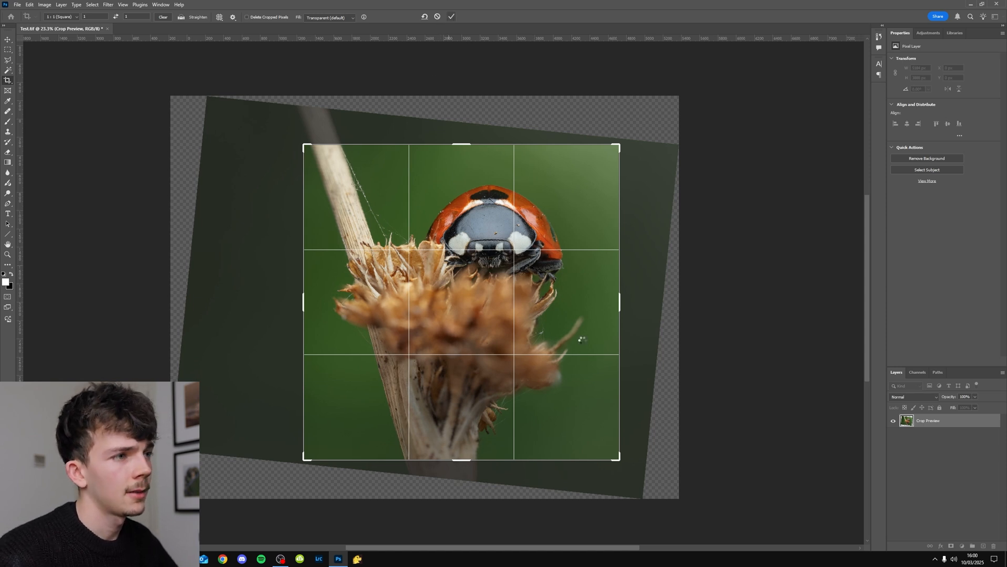
pyautogui.press('Return')
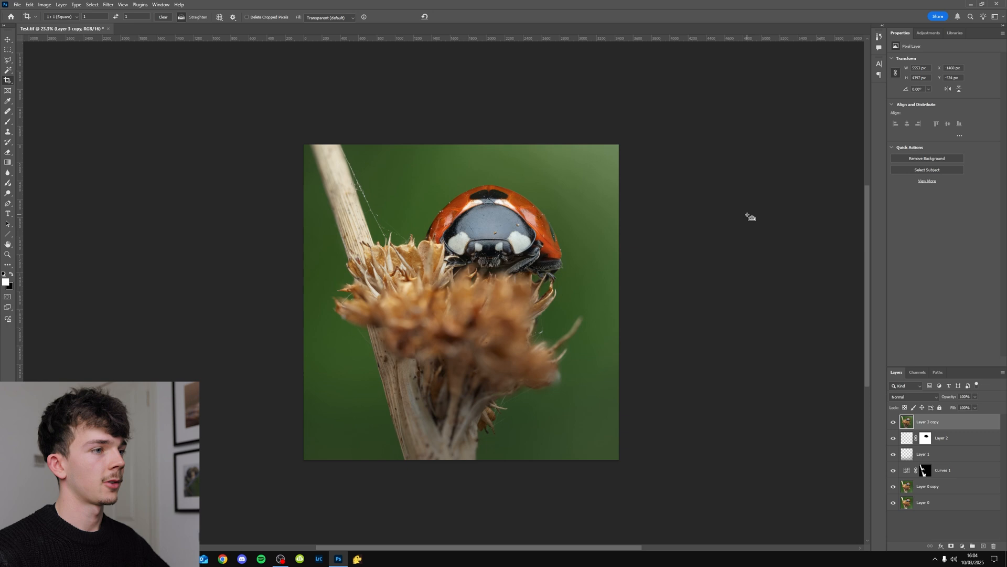
# Save the image as an uncompressed TIFF with the Discard Layers and Save a Copy option.
pyautogui.hotkey('ctrl', 's')
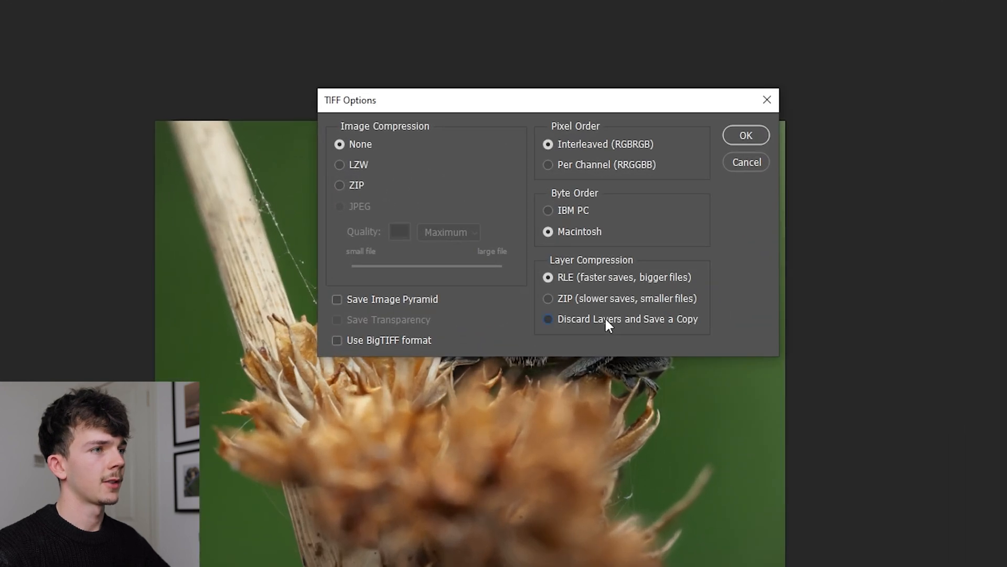
pyautogui.click(604, 317)
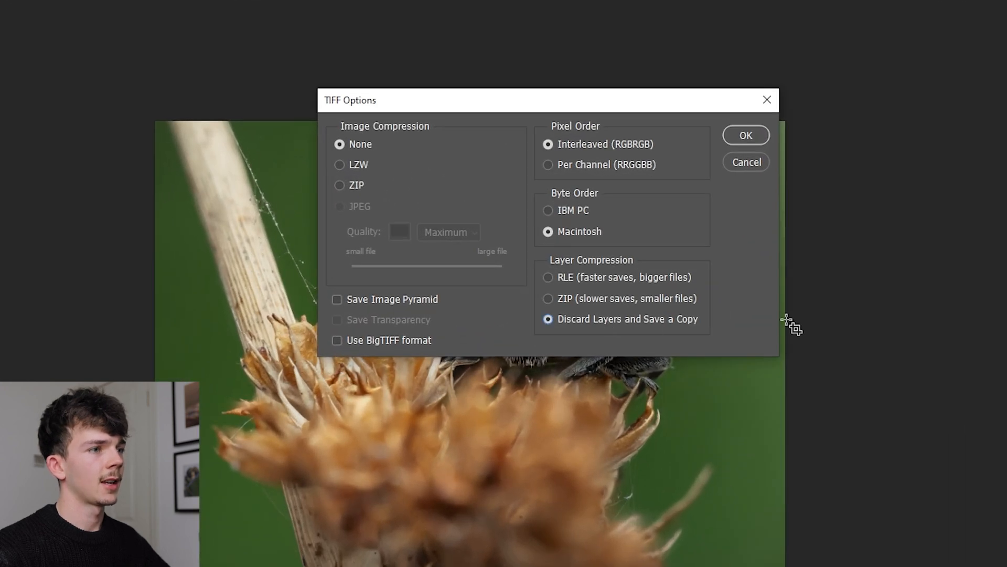
pyautogui.click(744, 135)
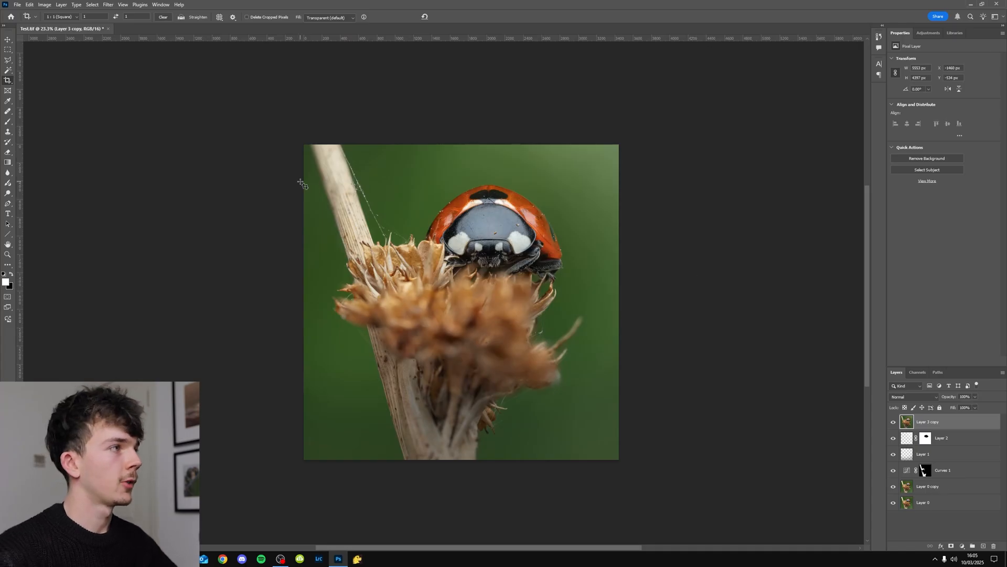
# Export the image as a JPG at quality 7, saved as Test.jpg in the Exports folder.
pyautogui.click(19, 5)
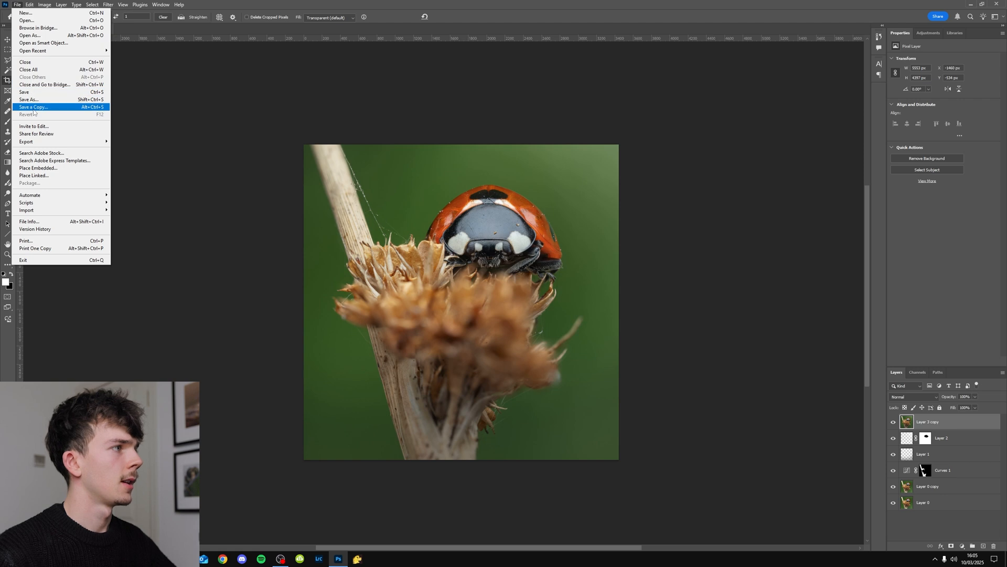
pyautogui.moveTo(112, 141)
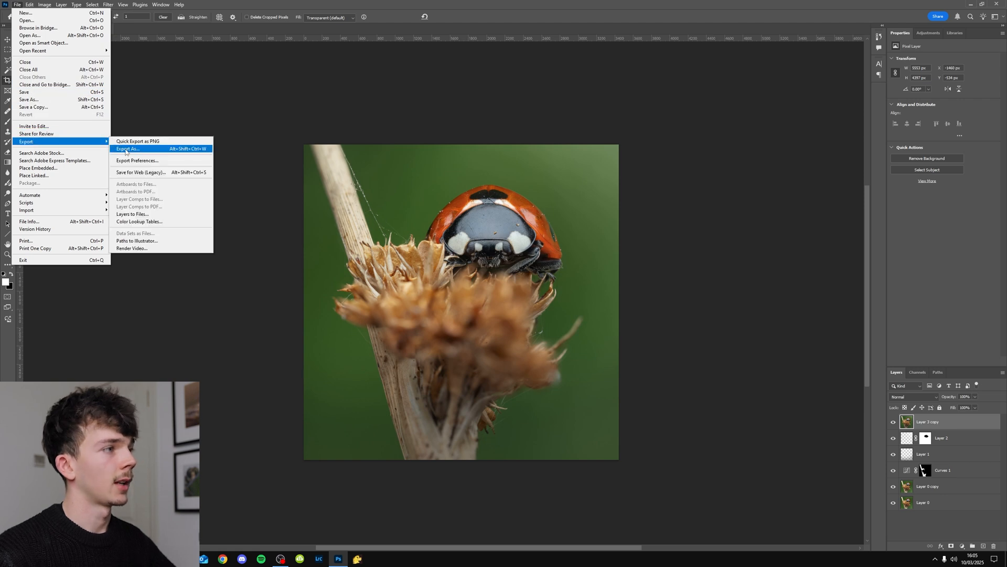
pyautogui.click(126, 151)
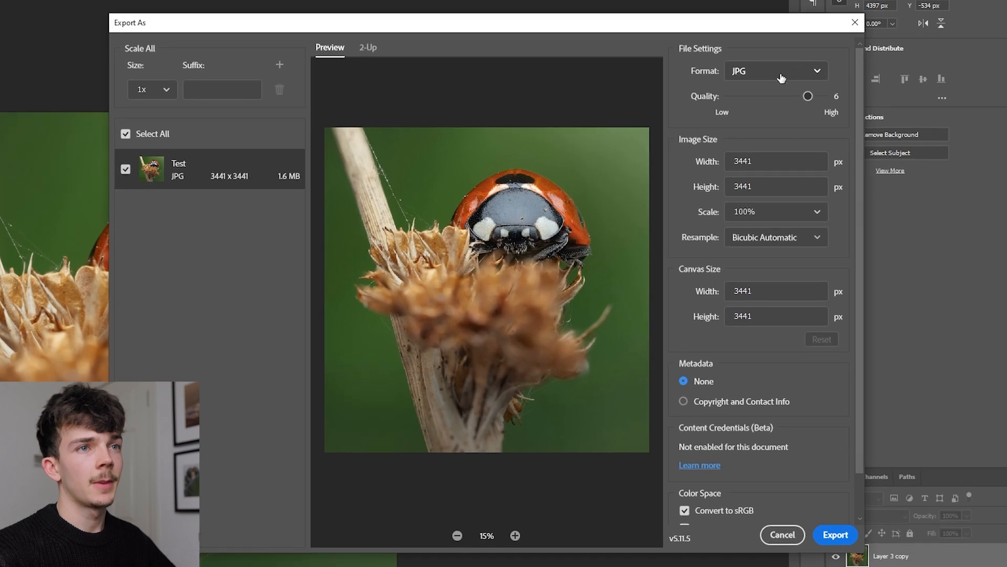
pyautogui.moveTo(808, 96); pyautogui.dragTo(822, 96)
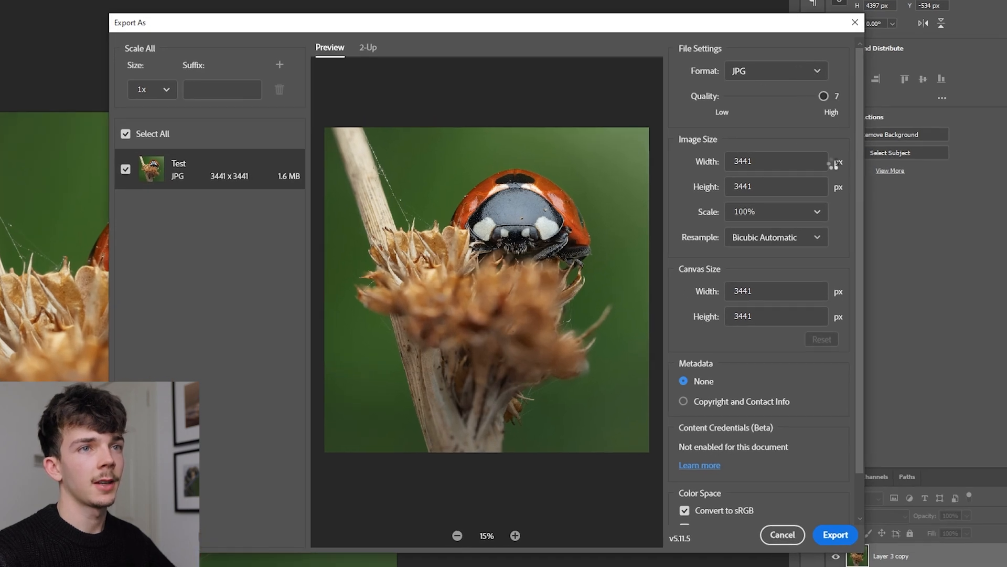
pyautogui.click(837, 535)
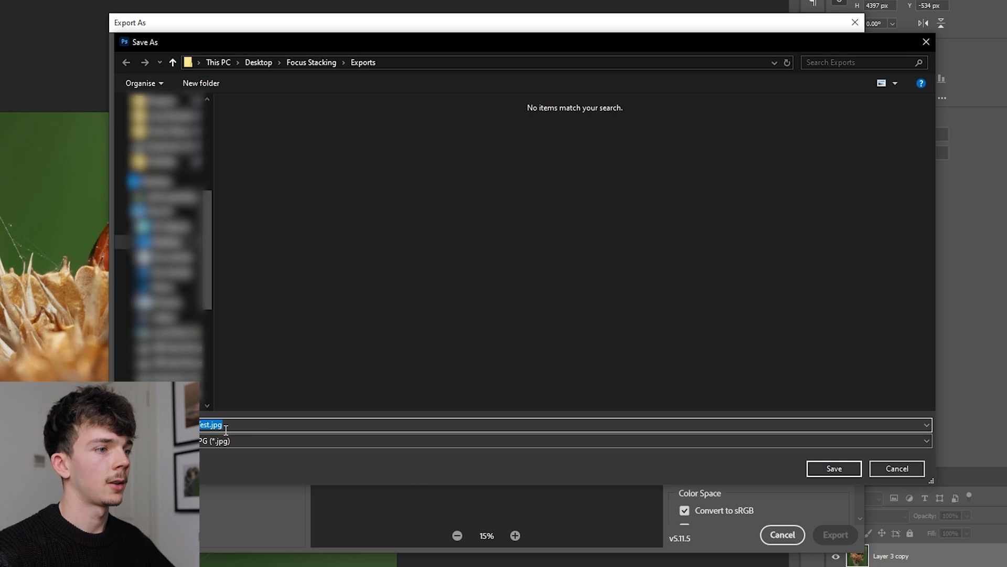
pyautogui.click(829, 470)
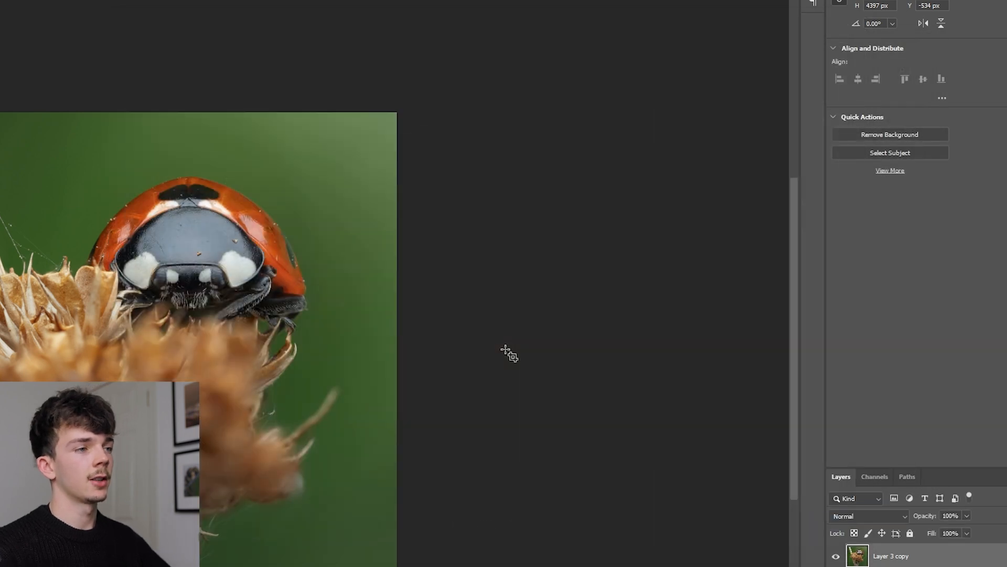